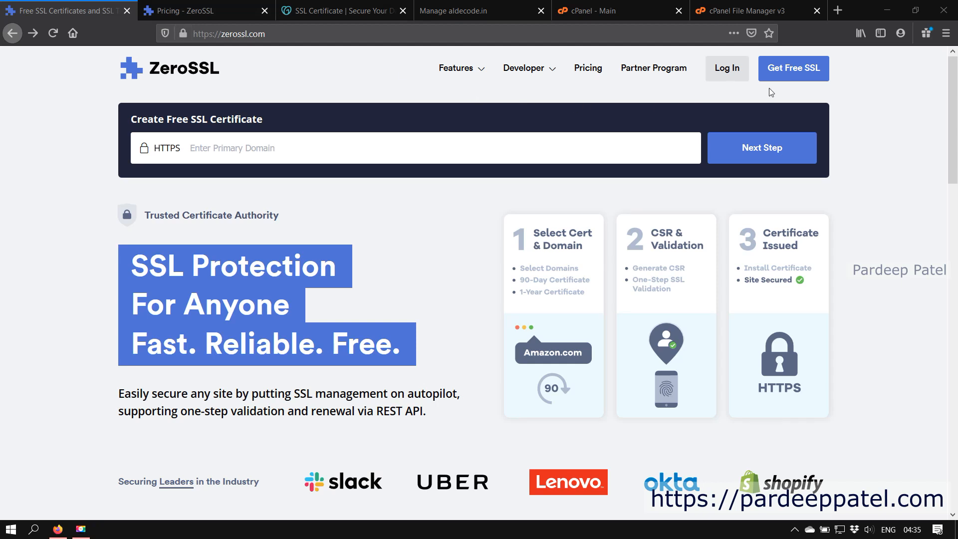
Step: Open the ZeroSSL pricing page and examine the Free plan's price and included certificate features
left_click(156, 4)
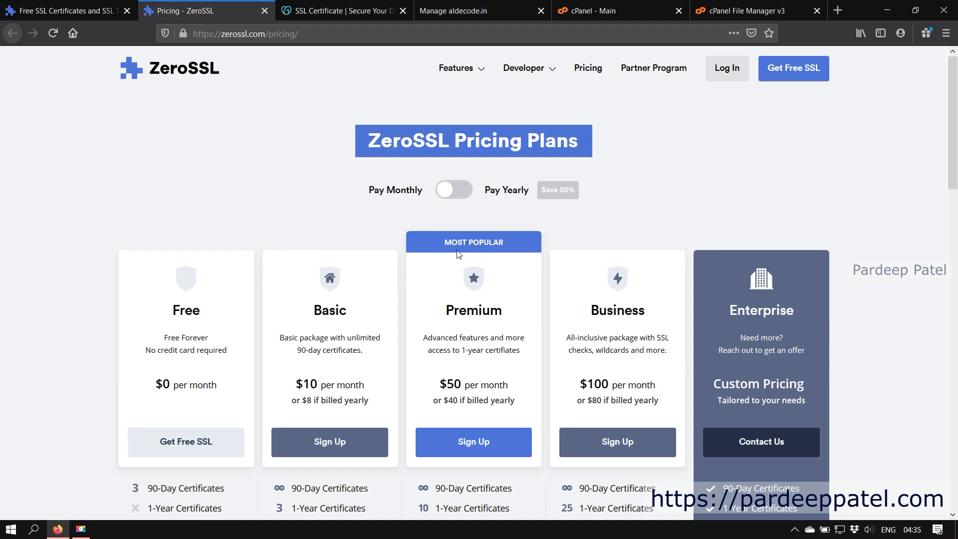
scroll(456, 264, "down", 3)
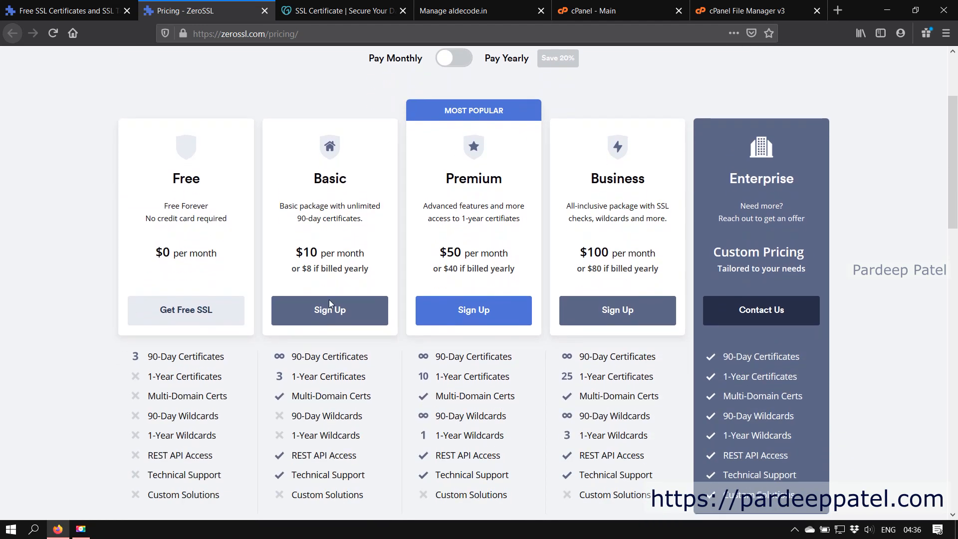
scroll(273, 210, "up", 1)
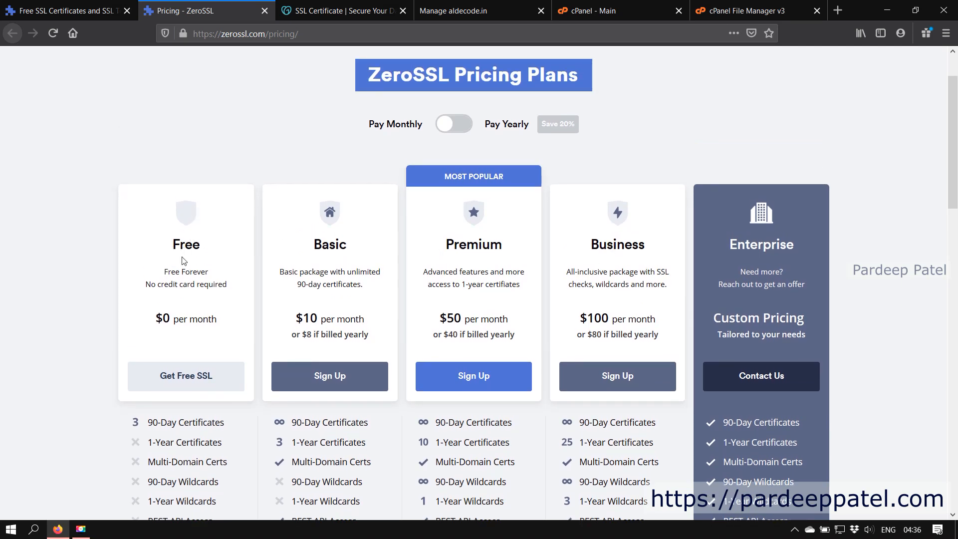
left_click_drag(172, 244, 200, 244)
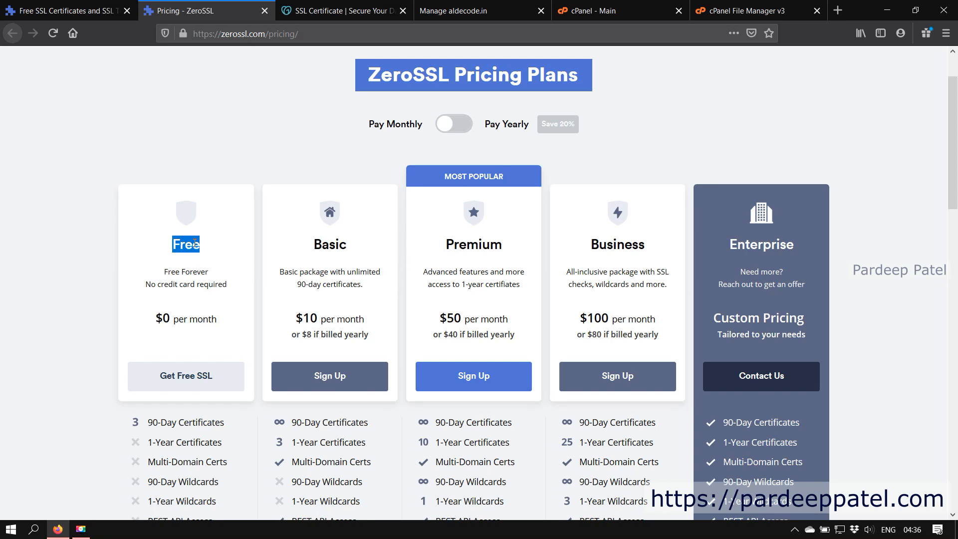
scroll(195, 244, "down", 1)
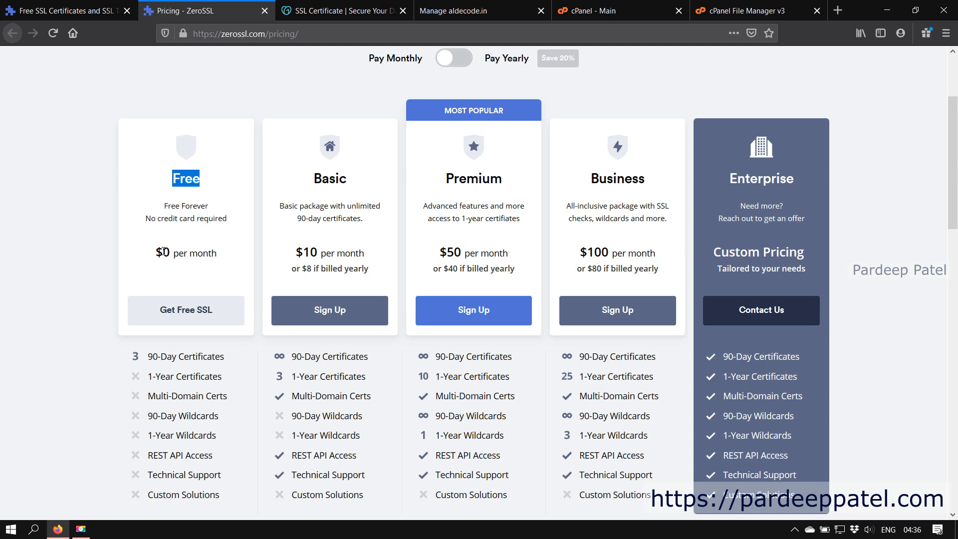
scroll(230, 312, "down", 2)
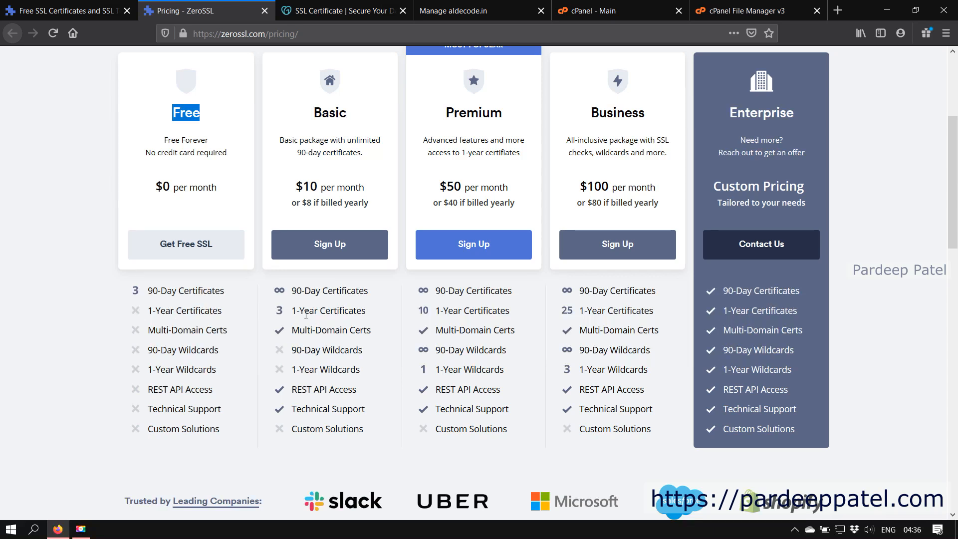
Step: Examine the Basic plan's price and feature list, highlighting its multi-domain certificates and REST API access
scroll(305, 314, "up", 1)
scroll(305, 315, "up", 1)
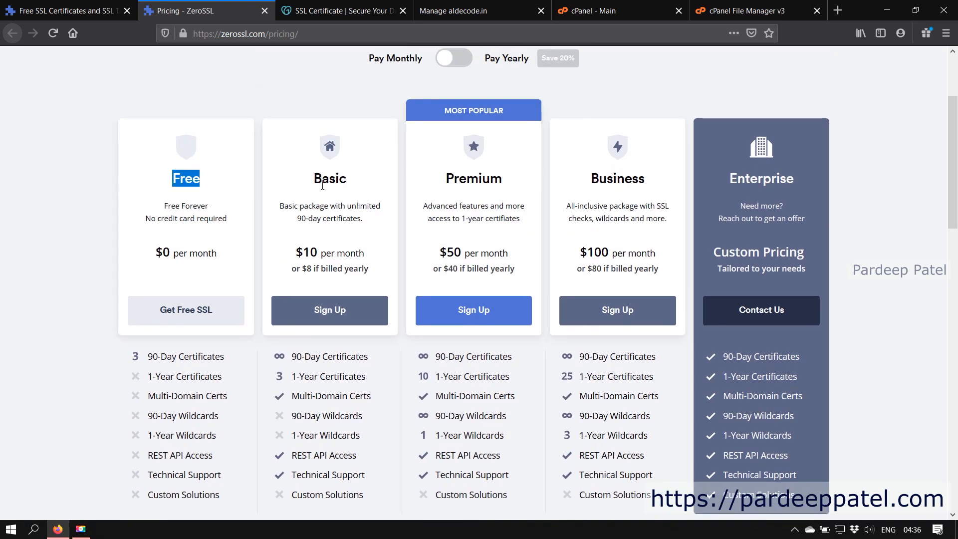
left_click_drag(317, 180, 348, 181)
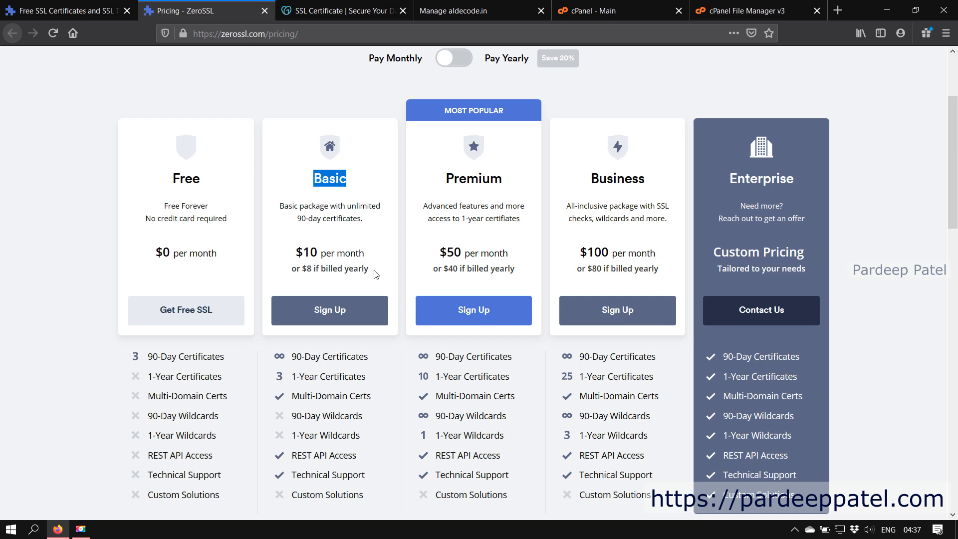
scroll(374, 271, "down", 3)
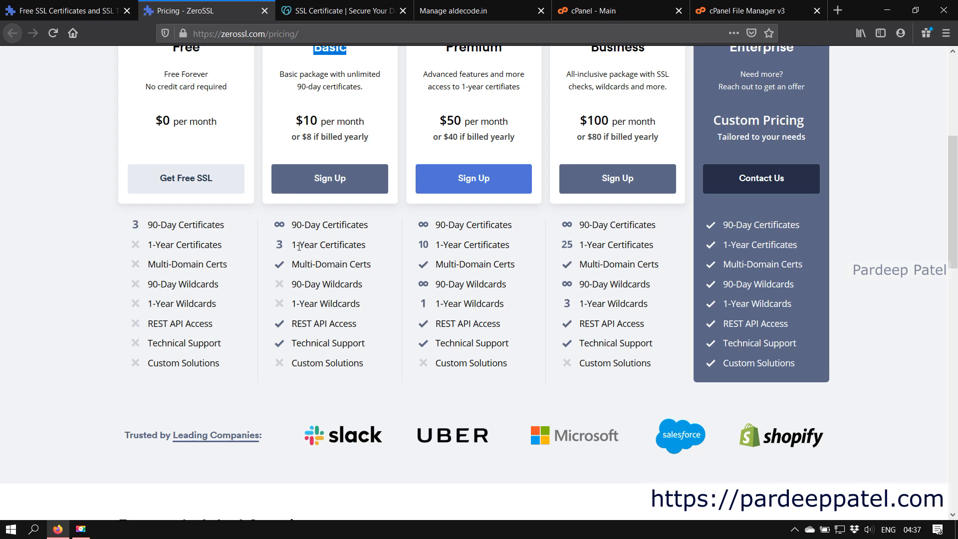
scroll(284, 248, "up", 2)
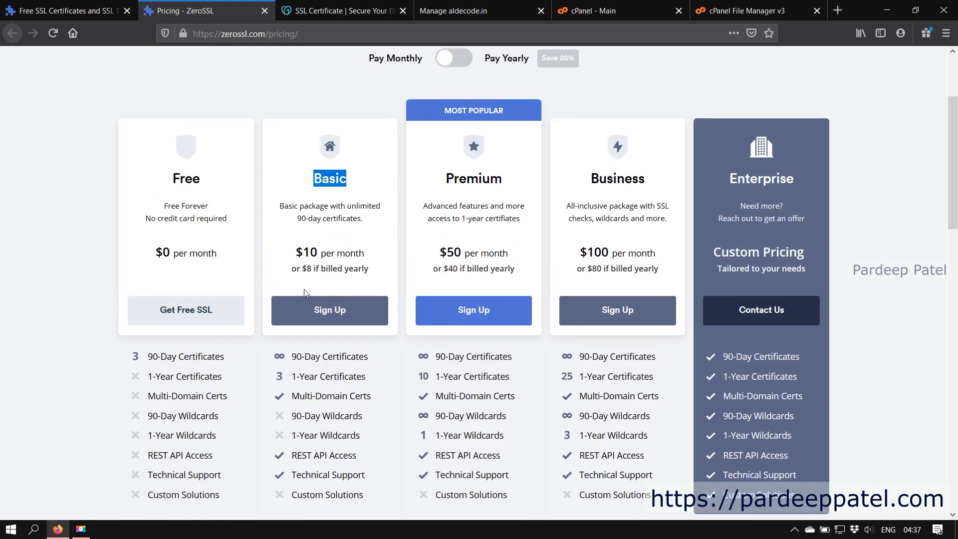
scroll(287, 249, "down", 2)
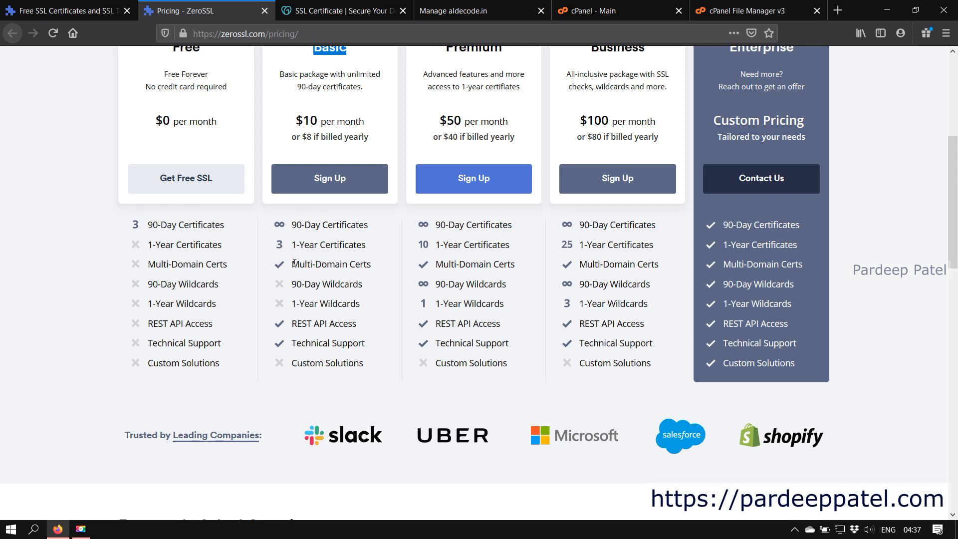
left_click_drag(293, 264, 373, 260)
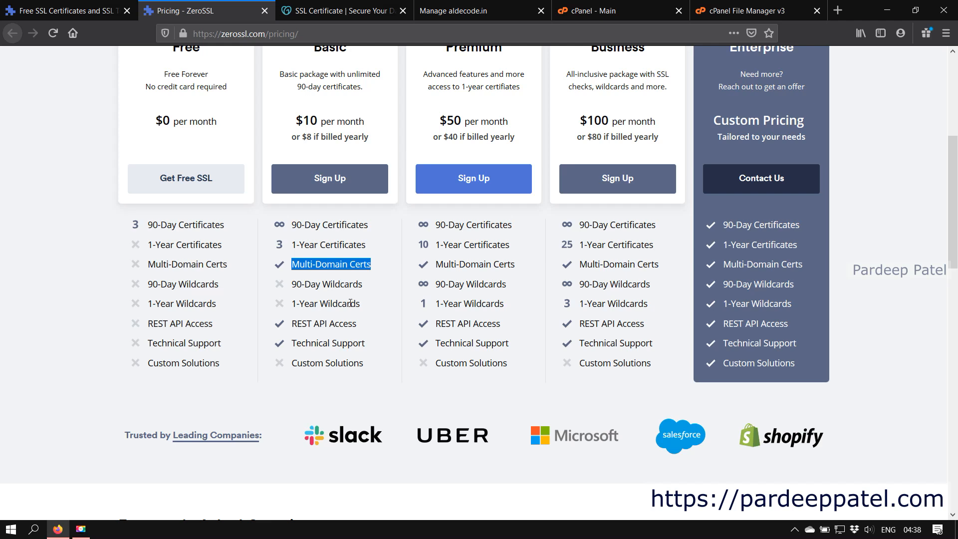
scroll(353, 324, "down", 2)
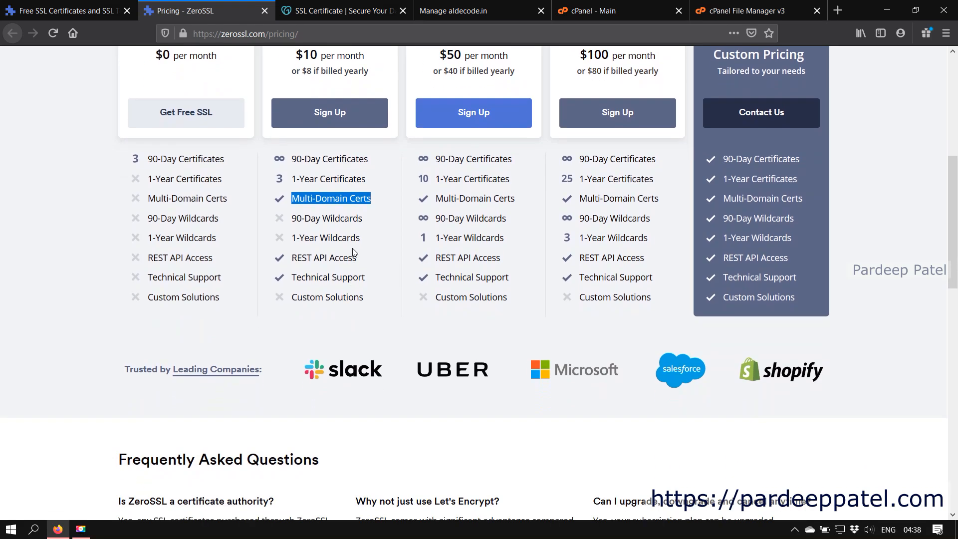
left_click(294, 255)
left_click_drag(294, 255, 353, 254)
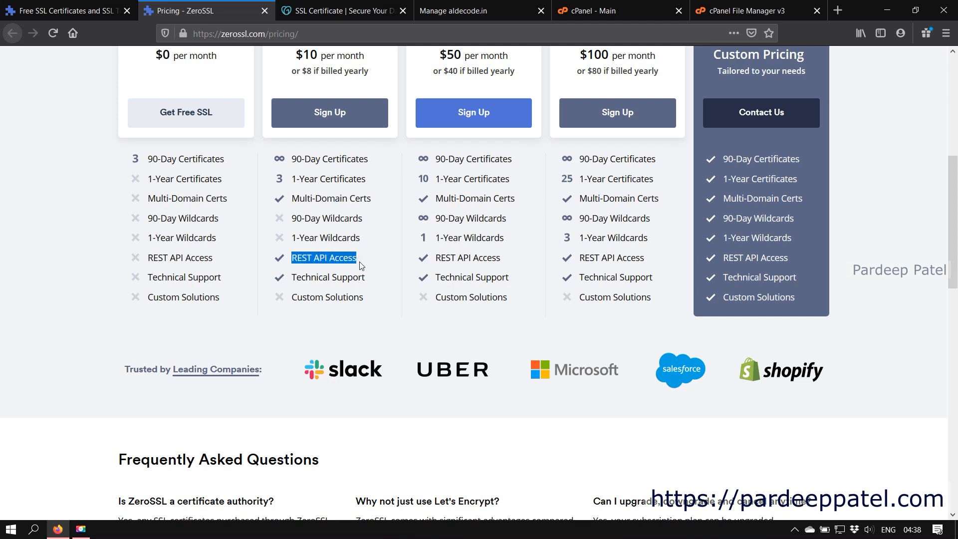
Step: Compare the Premium plan's price with Basic and examine its certificate features, highlighting the 90-day and 1-year wildcards
scroll(461, 288, "up", 1)
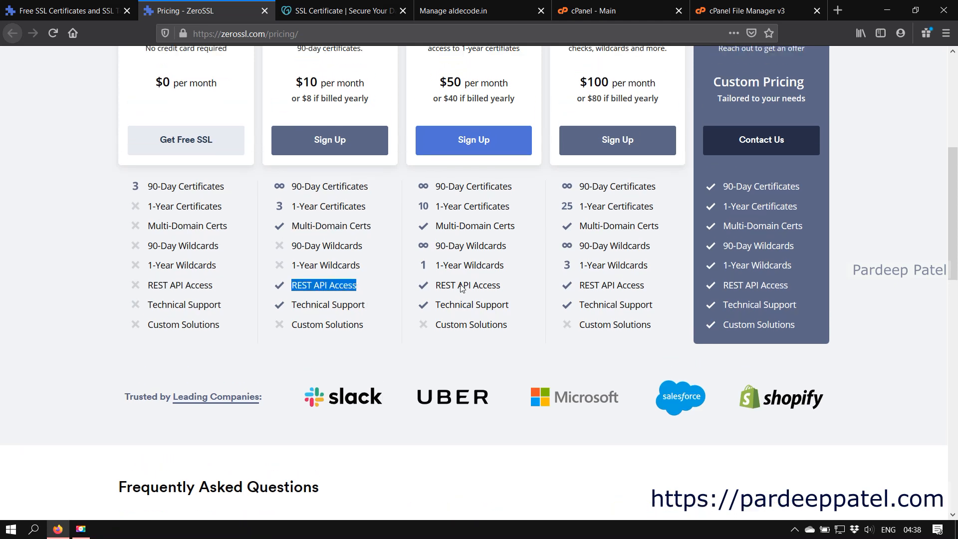
scroll(461, 288, "up", 3)
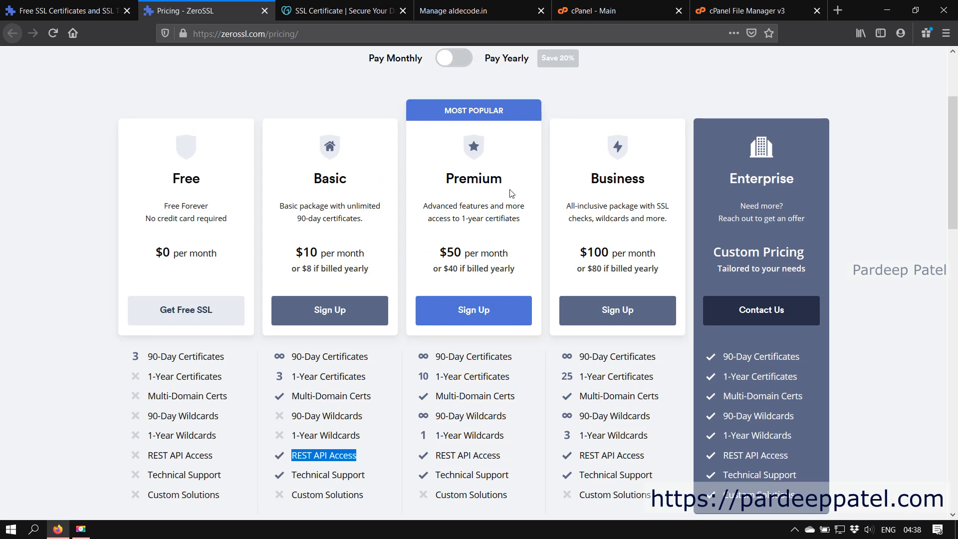
scroll(513, 194, "down", 1)
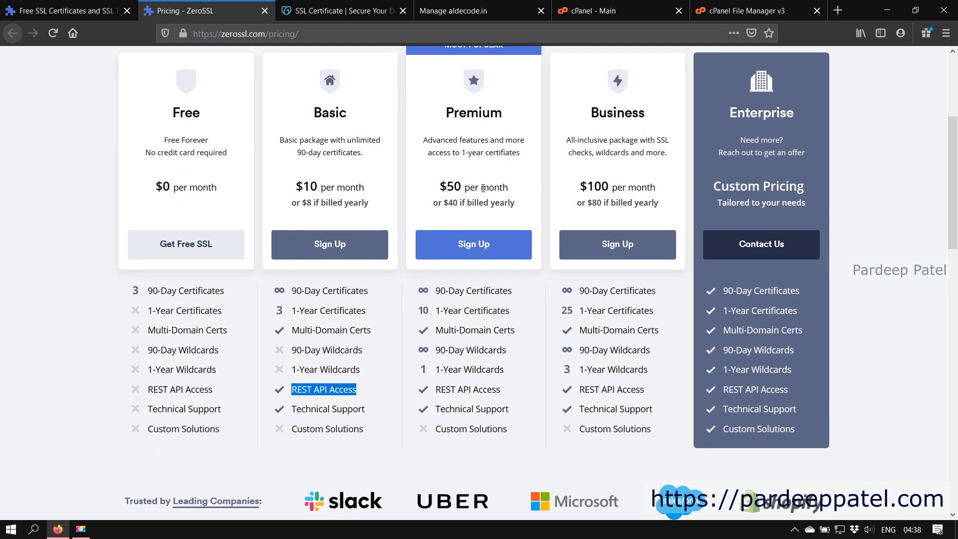
scroll(463, 141, "up", 1)
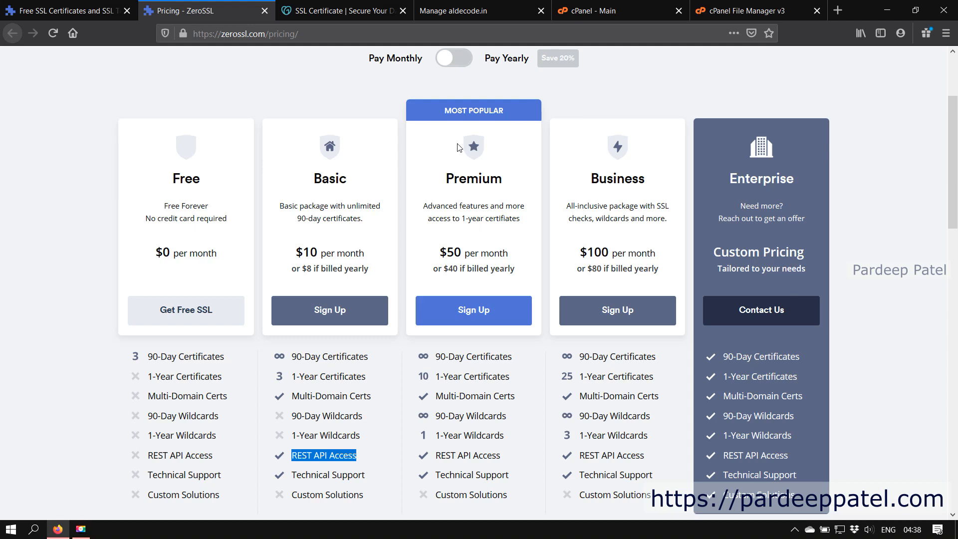
left_click_drag(296, 252, 356, 253)
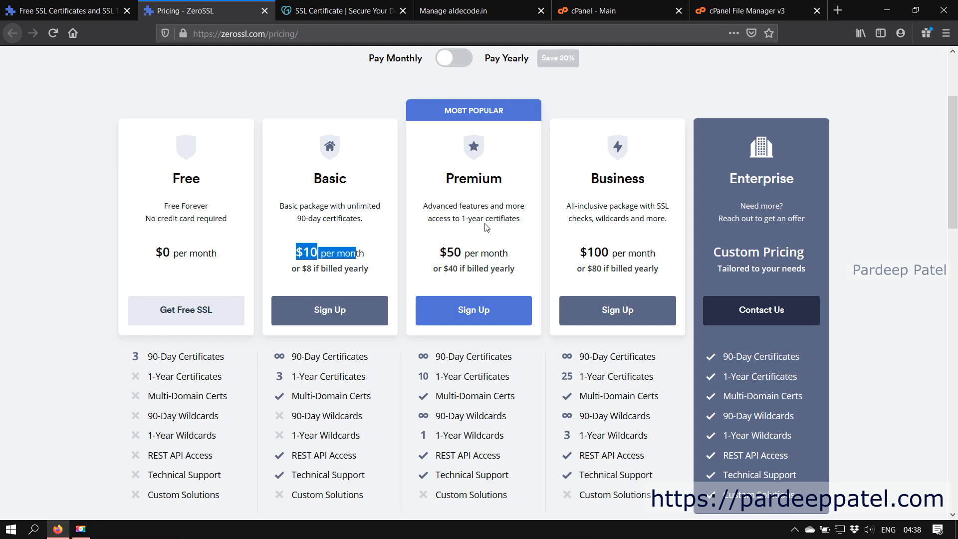
scroll(486, 227, "down", 1)
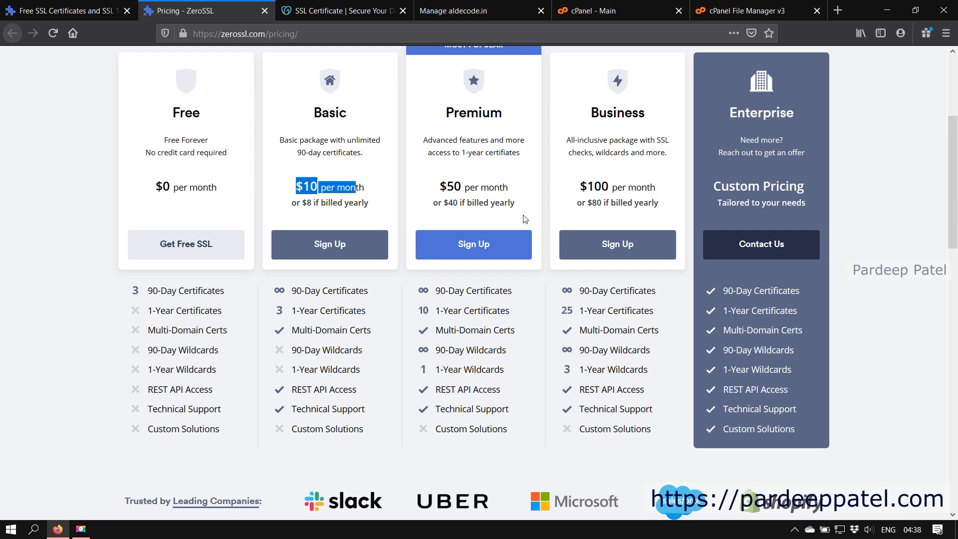
scroll(499, 220, "down", 2)
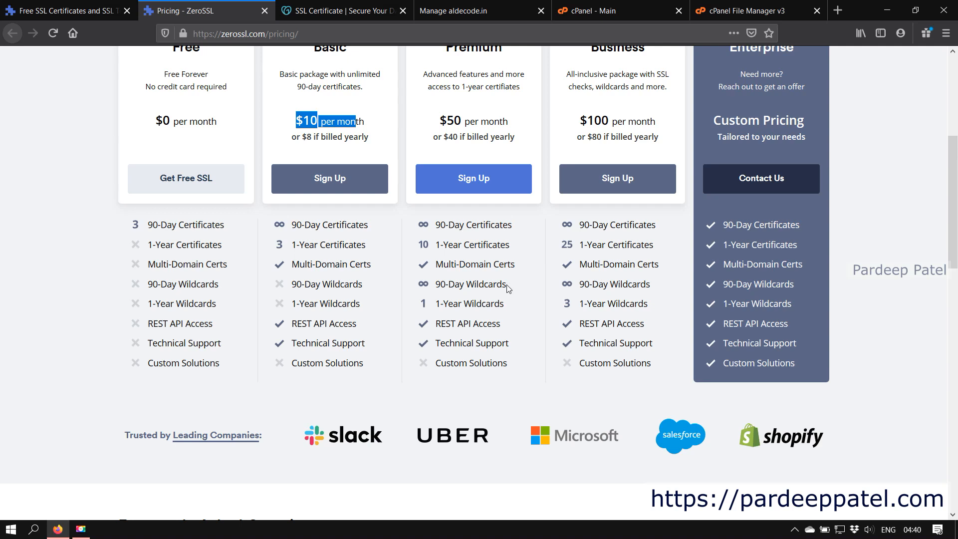
left_click_drag(437, 225, 511, 226)
left_click_drag(512, 284, 435, 286)
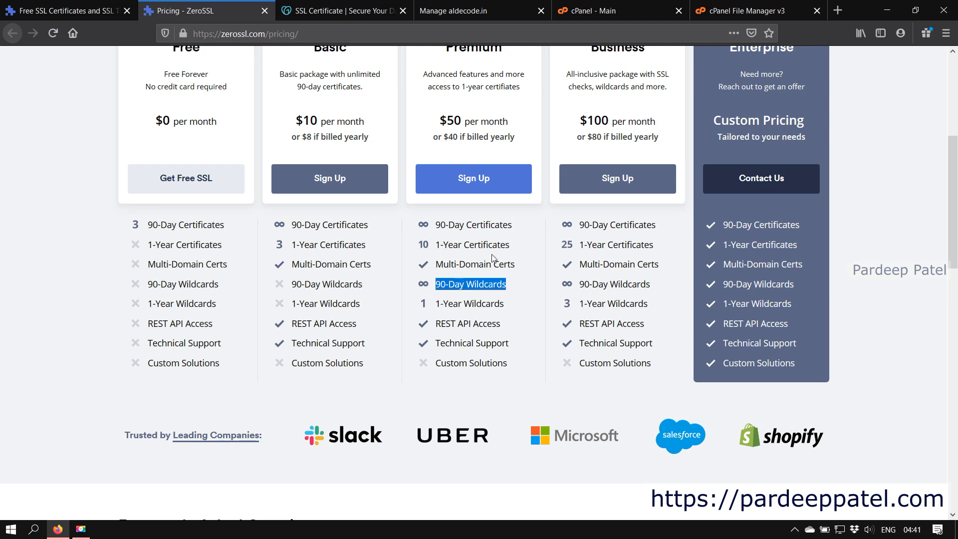
left_click_drag(505, 305, 438, 314)
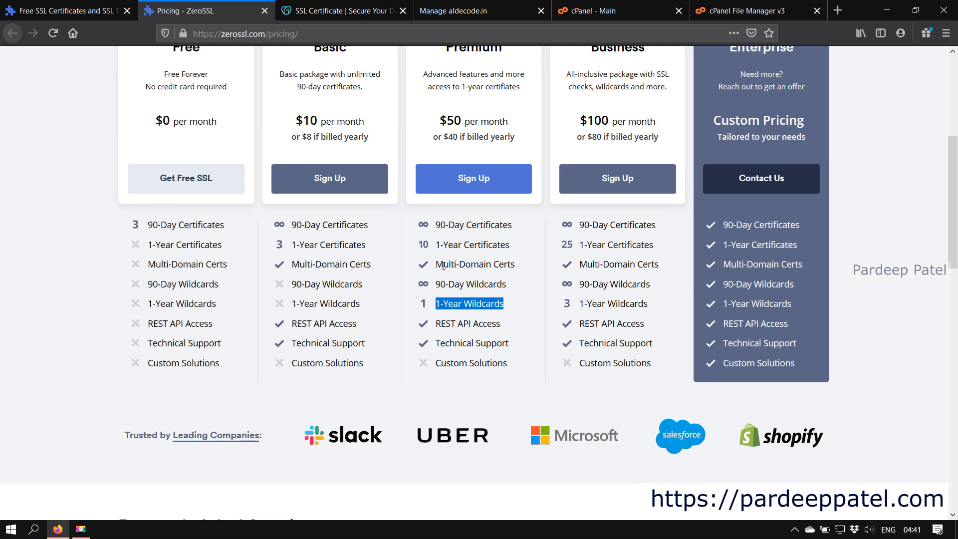
scroll(444, 266, "up", 2)
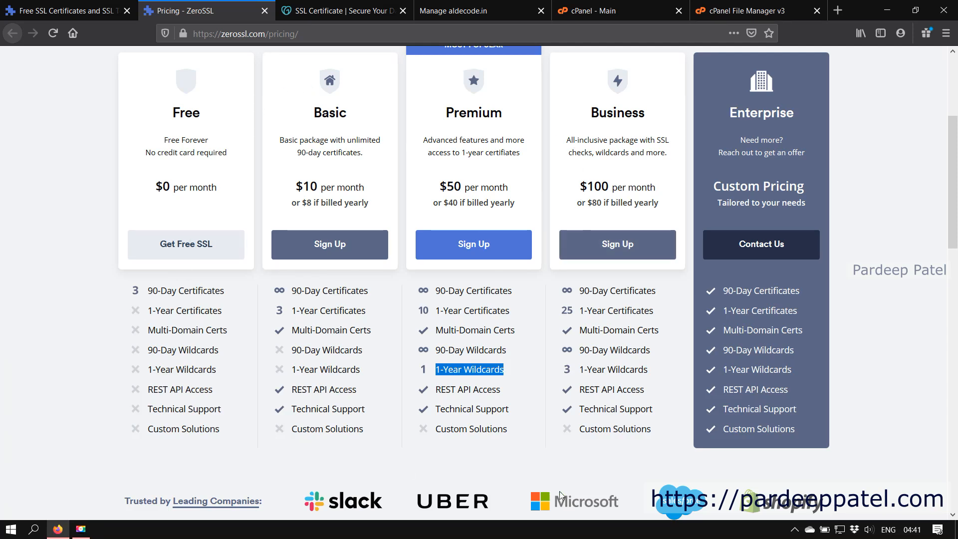
left_click(470, 377)
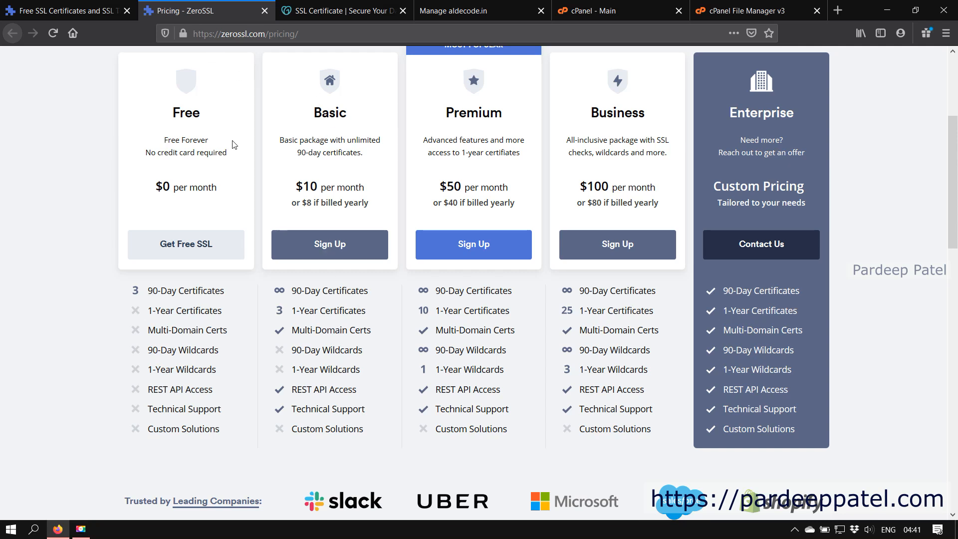
scroll(232, 141, "up", 2)
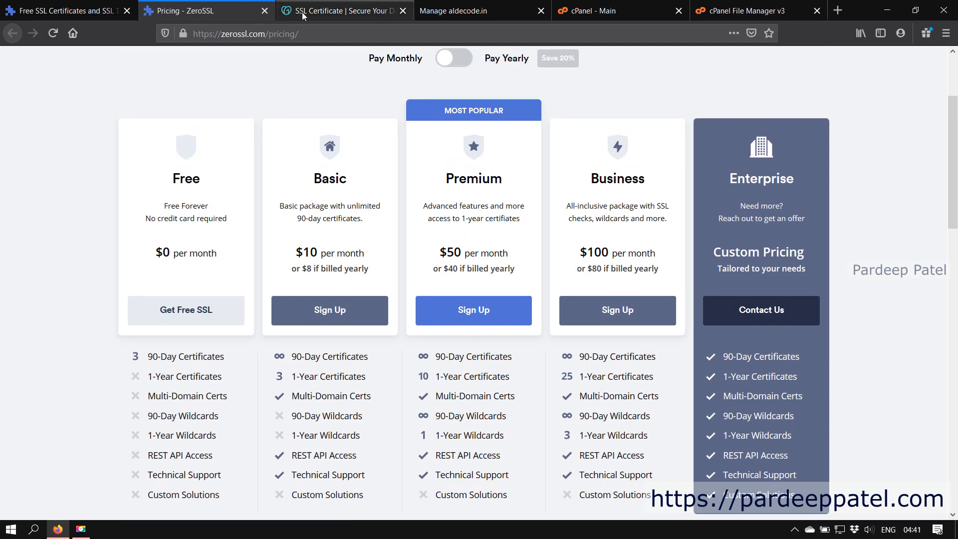
Step: Switch to GoDaddy's SSL certificate page and compare its plans with ZeroSSL's, highlighting the single-website plan's sale and renewal prices
left_click(306, 14)
scroll(542, 237, "up", 15)
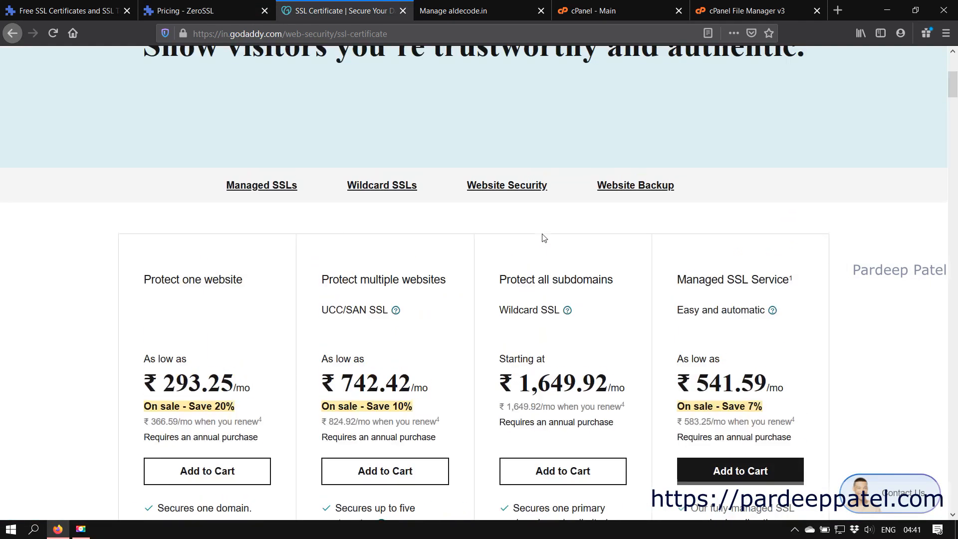
scroll(363, 249, "down", 6)
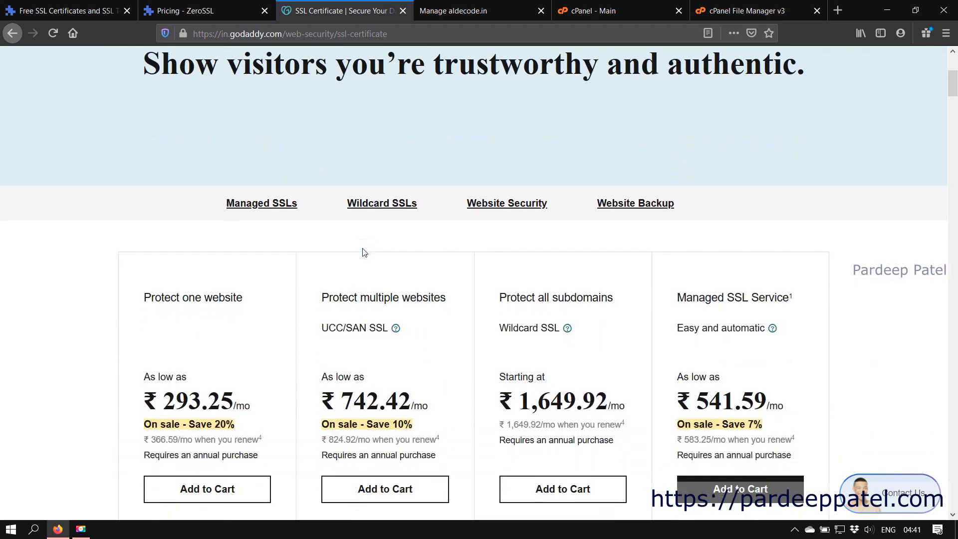
scroll(362, 252, "down", 1)
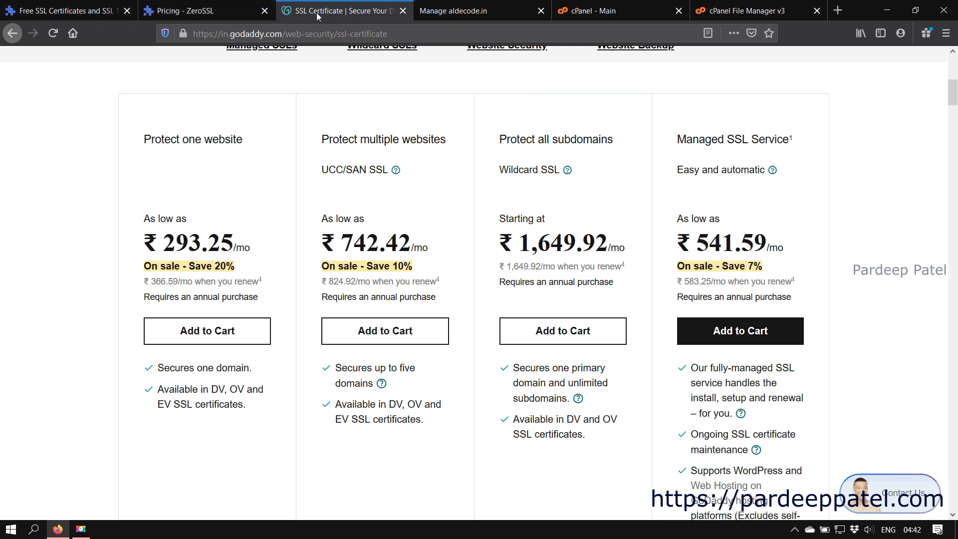
left_click(193, 7)
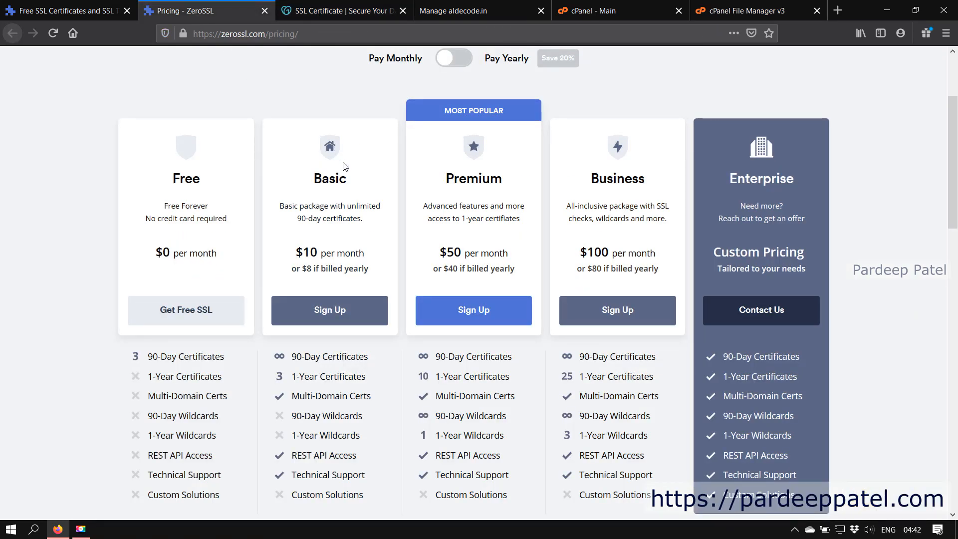
left_click(340, 5)
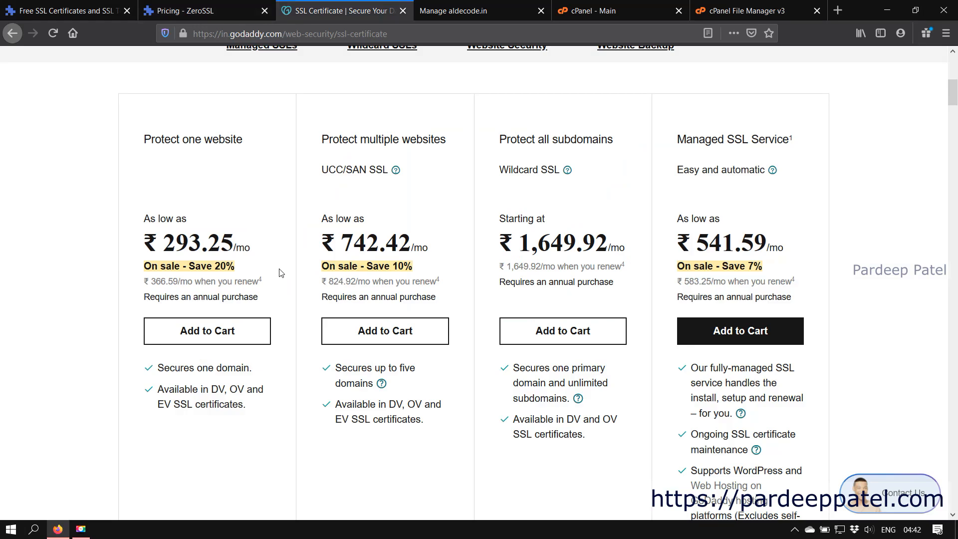
scroll(235, 215, "up", 3)
scroll(248, 270, "down", 1)
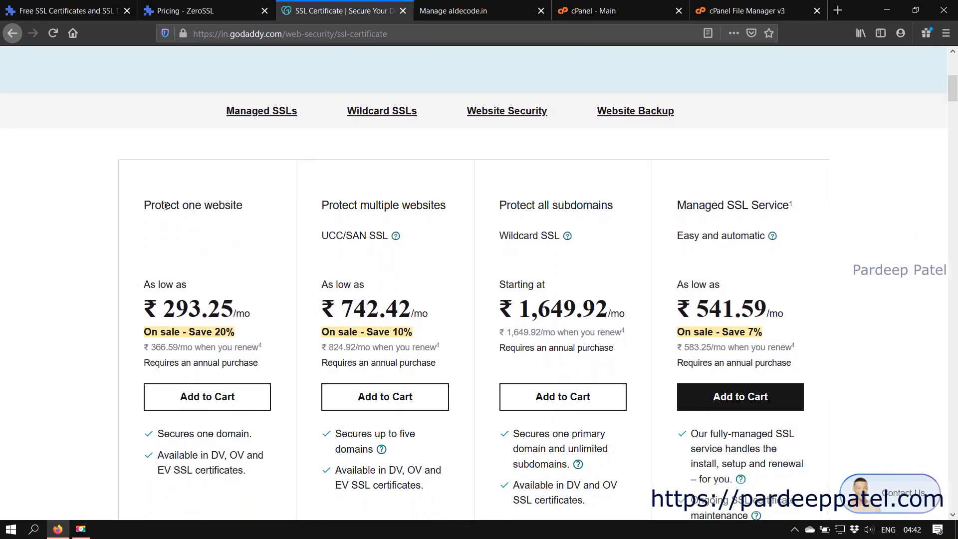
scroll(220, 218, "down", 2)
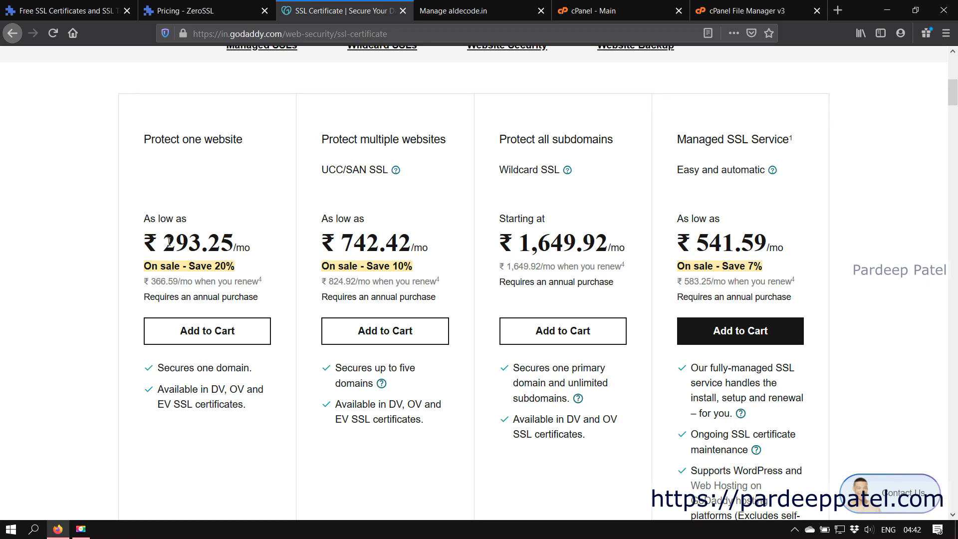
left_click_drag(167, 241, 244, 258)
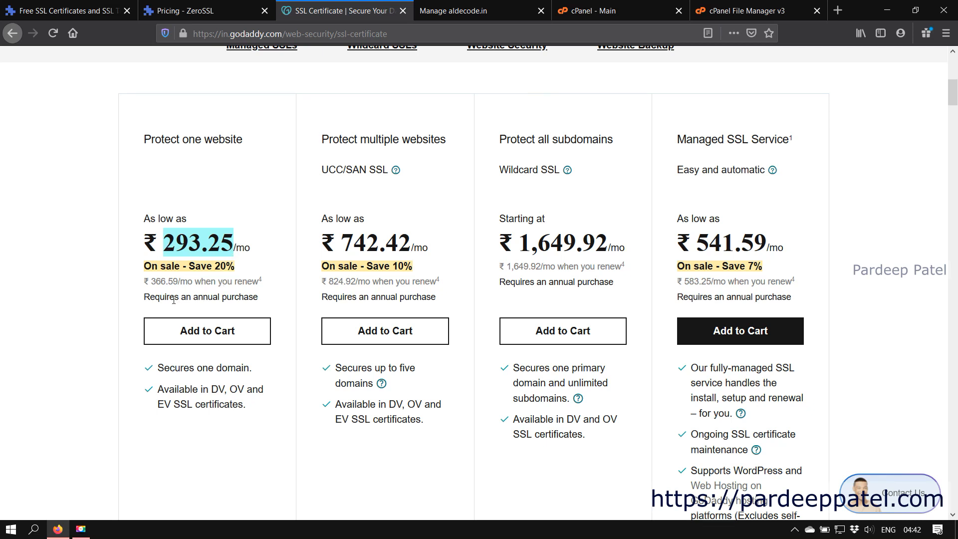
left_click_drag(155, 281, 179, 281)
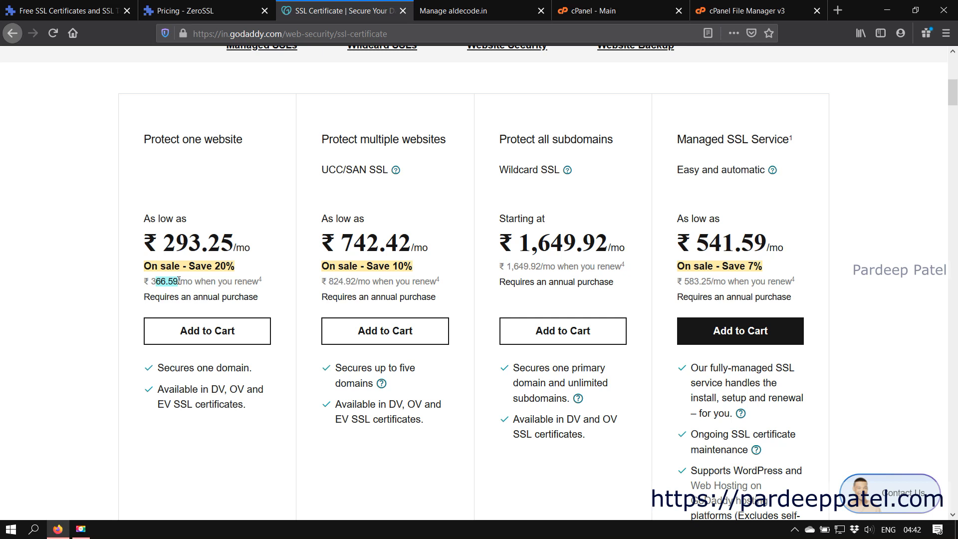
Step: Review GoDaddy's Protect one website plan again, highlighting its monthly price, renewal price and plan name
double_click(154, 283)
left_click_drag(248, 250, 143, 247)
left_click_drag(143, 282, 193, 285)
left_click_drag(143, 139, 253, 136)
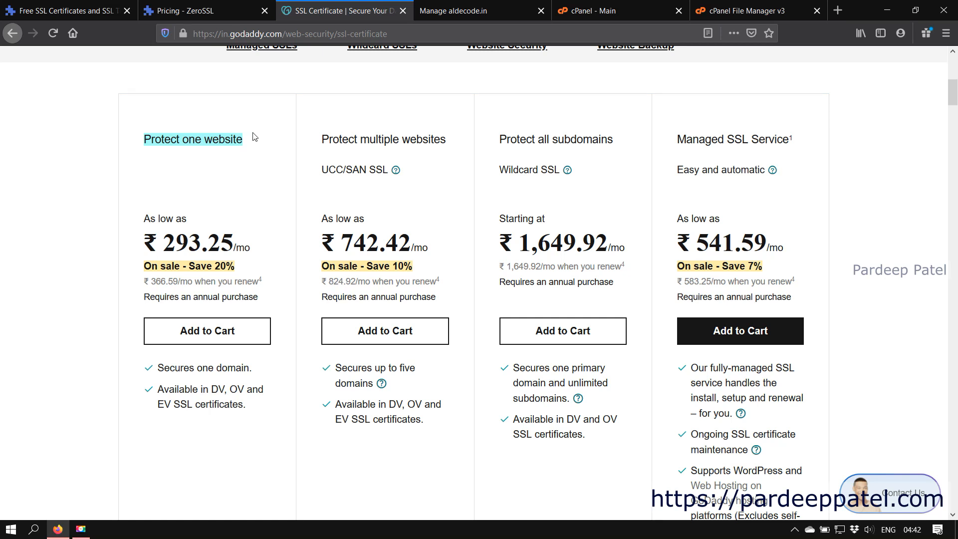
Step: Examine the certificate types included in the Protect one website plan, highlighting its DV, OV and EV availability line
left_click(212, 389)
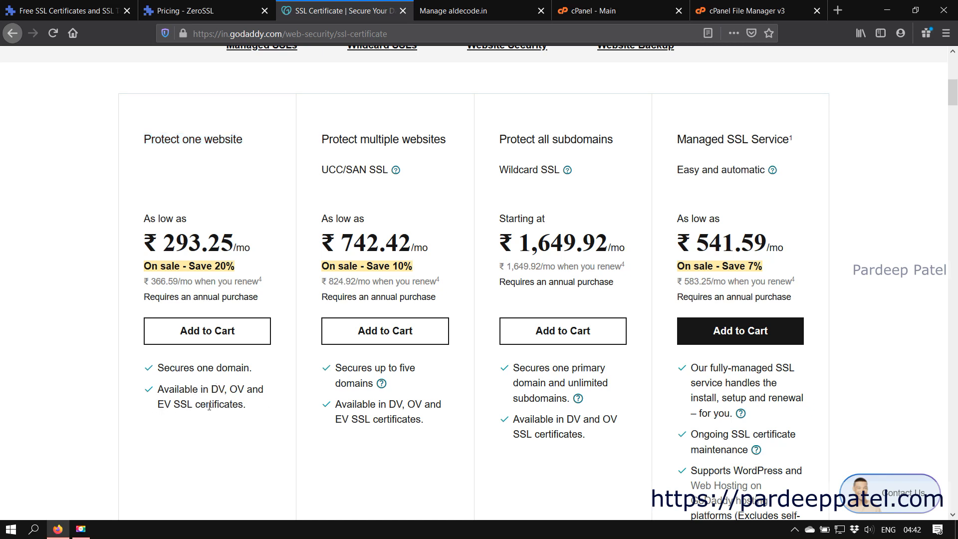
left_click_drag(210, 388, 224, 389)
left_click_drag(229, 389, 244, 389)
left_click(164, 403)
mouse_move(165, 403)
left_mouse_down()
mouse_move(255, 412)
mouse_move(160, 391)
left_mouse_up()
left_click(259, 414)
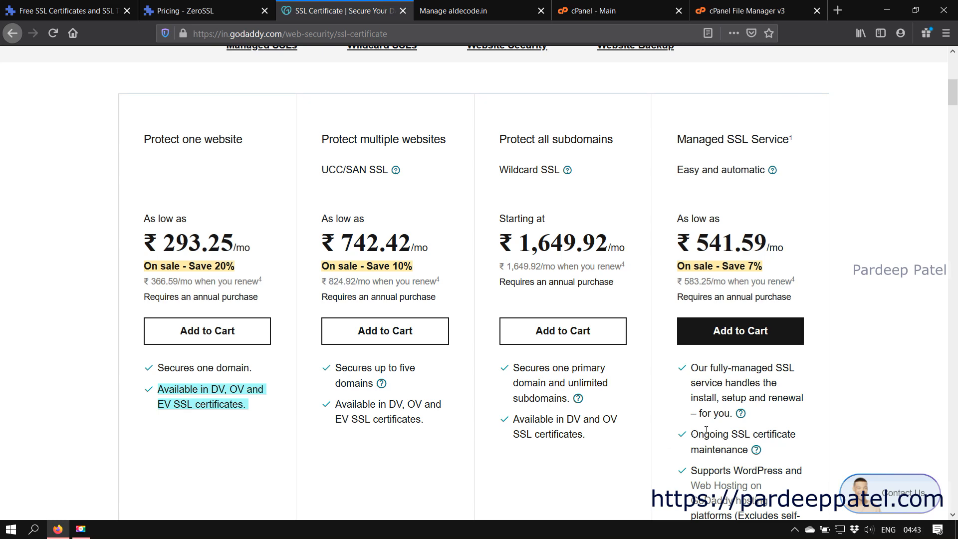
Step: Look over the rest of GoDaddy's plan features, then highlight the Basic plan's monthly price on ZeroSSL's pricing page for comparison
scroll(696, 435, "down", 5)
scroll(707, 434, "up", 5)
left_click(201, 5)
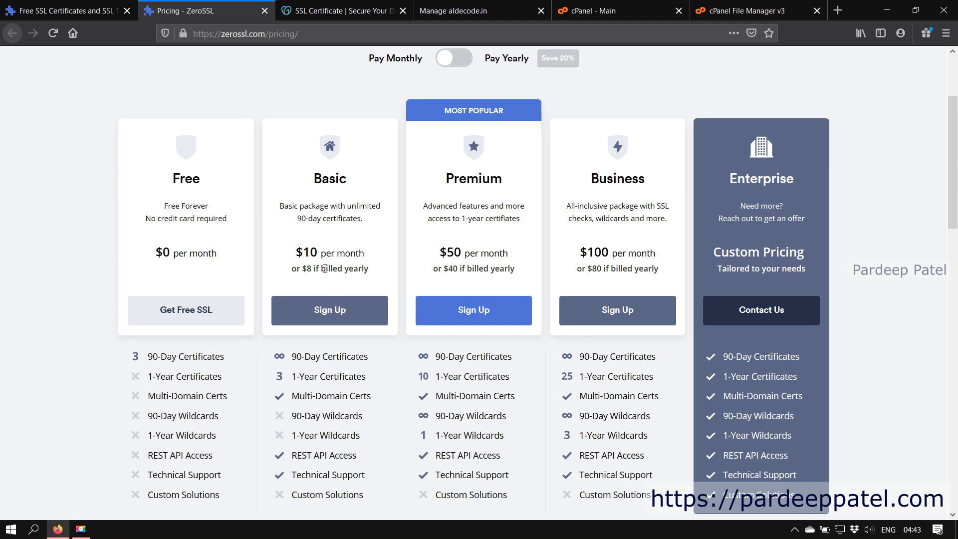
left_click_drag(298, 247, 359, 250)
Step: Return to GoDaddy's plans and highlight the multiple-websites plan's renewal price and the wildcard plan's starting price
key("ctrl+Tab")
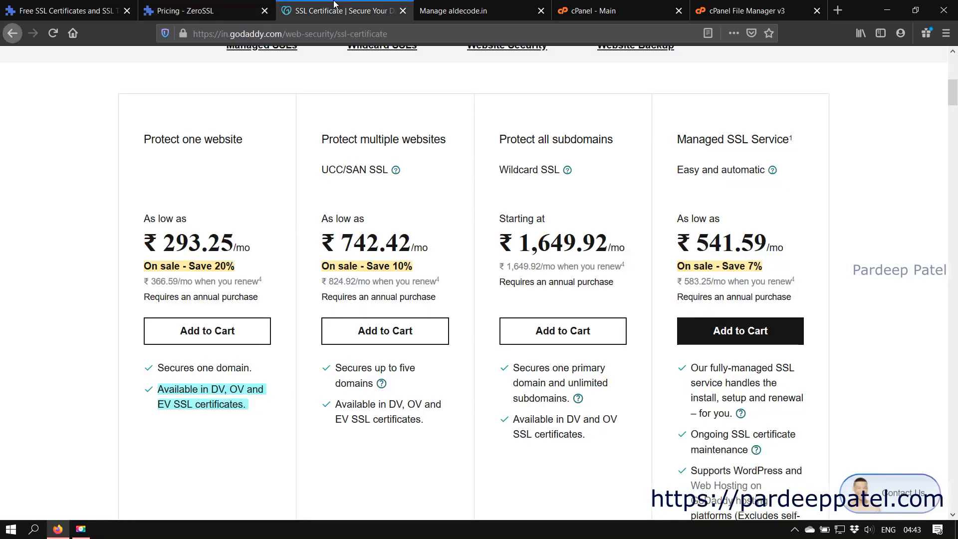
scroll(434, 258, "up", 1)
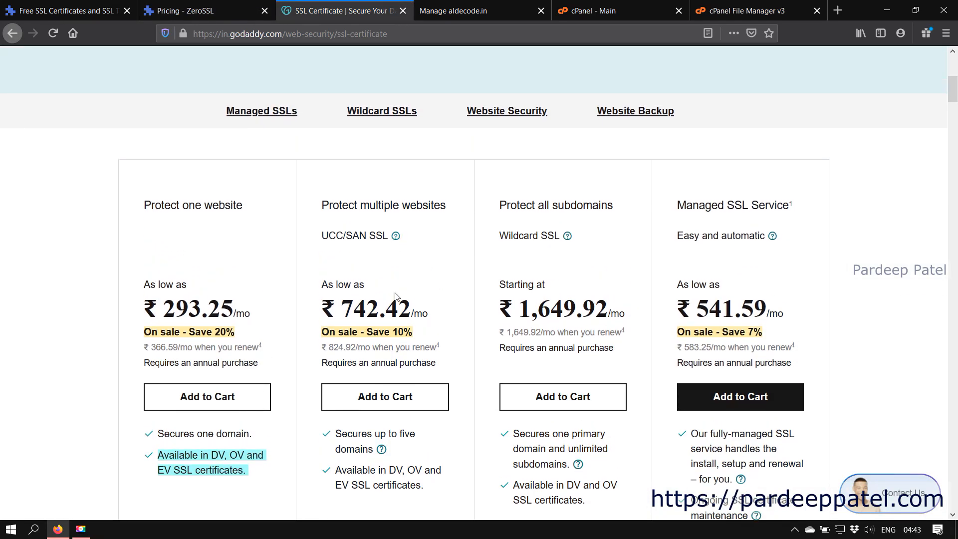
scroll(398, 296, "down", 1)
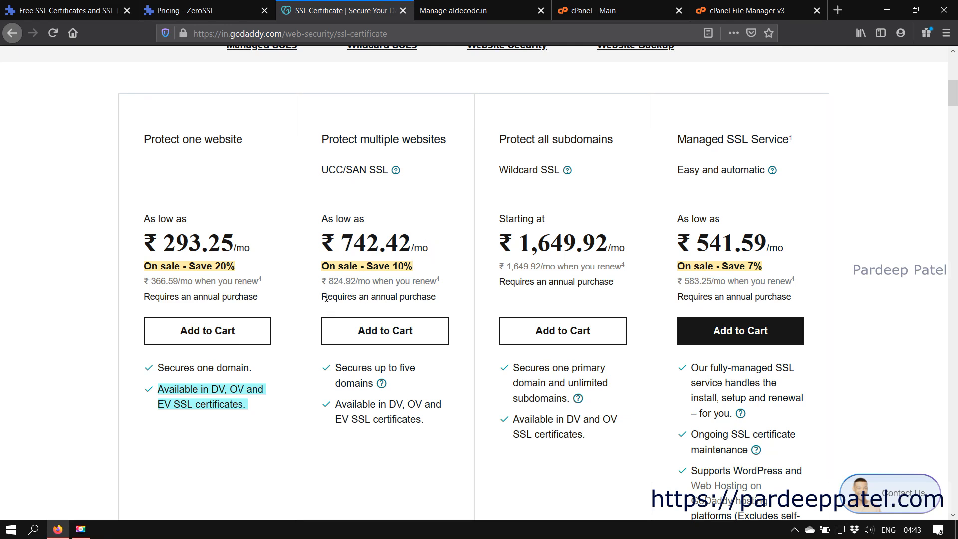
left_click_drag(327, 281, 443, 286)
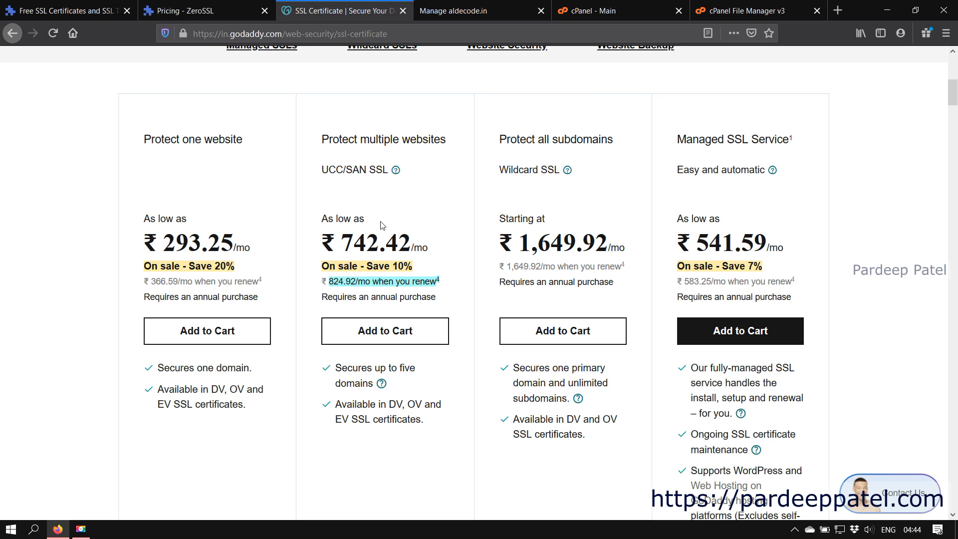
scroll(493, 219, "up", 1)
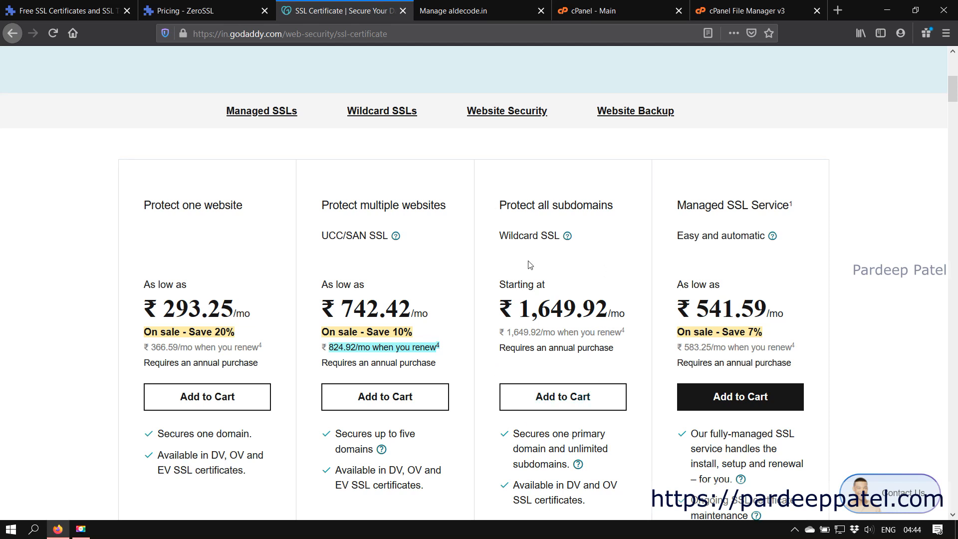
left_click_drag(515, 308, 608, 307)
scroll(601, 334, "down", 2)
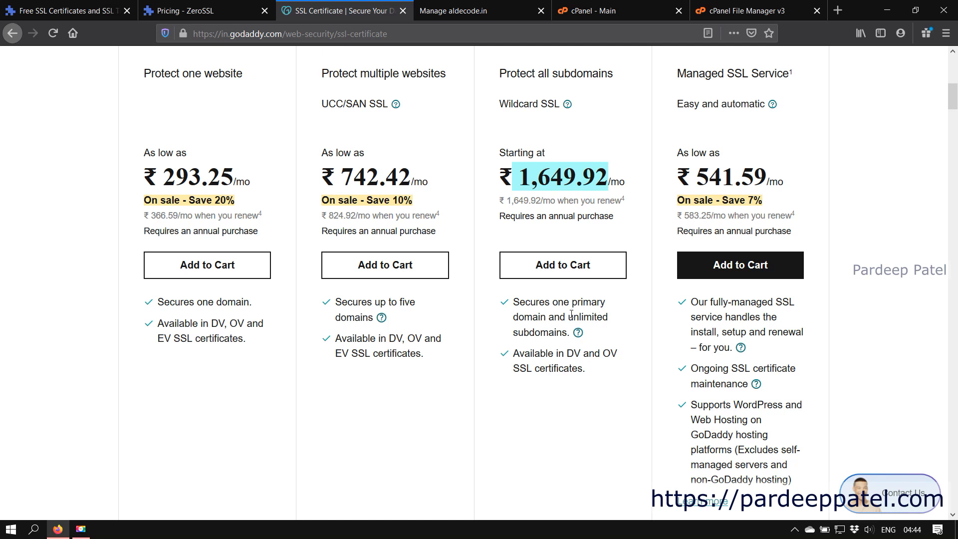
scroll(571, 313, "up", 2)
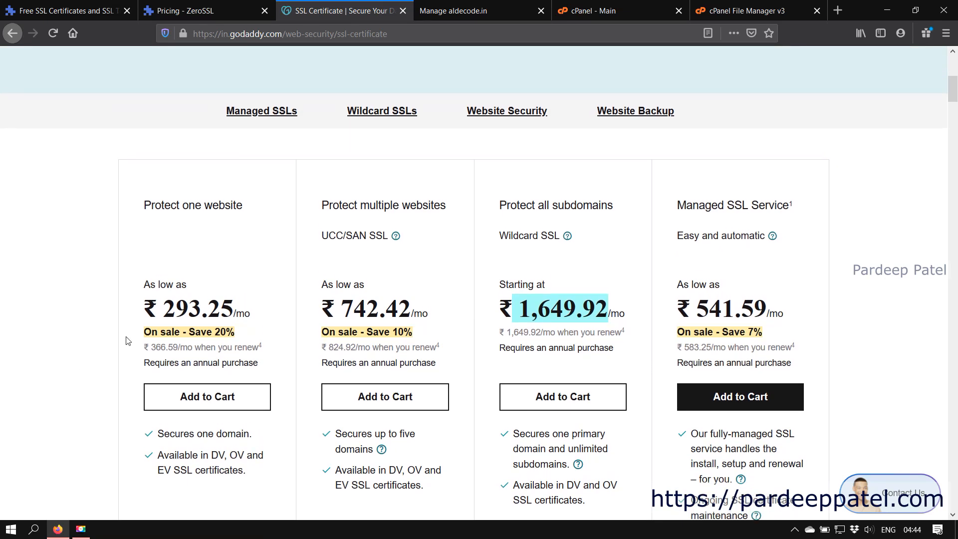
Step: Close the ZeroSSL pricing and GoDaddy pages, and open the free SSL dashboard from ZeroSSL's home page
left_click(182, 6)
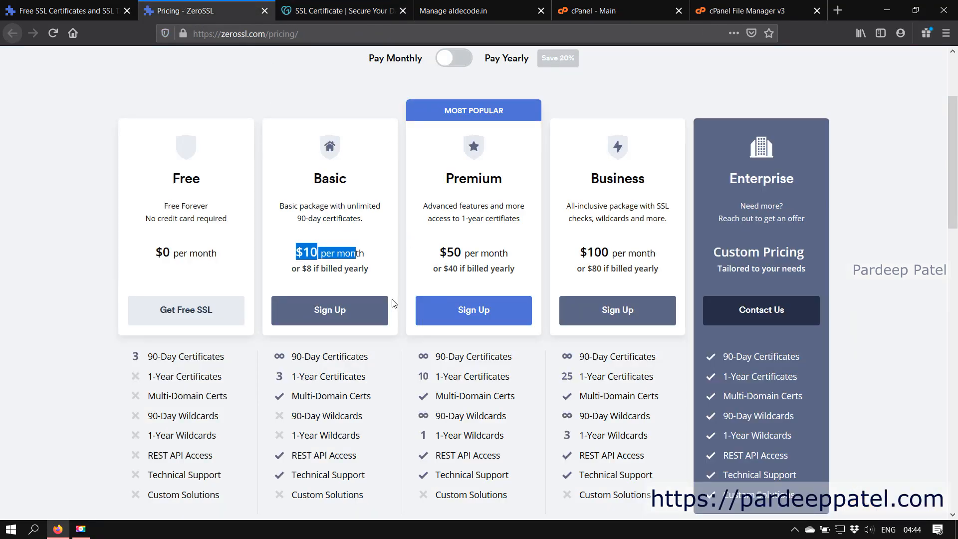
scroll(396, 300, "up", 3)
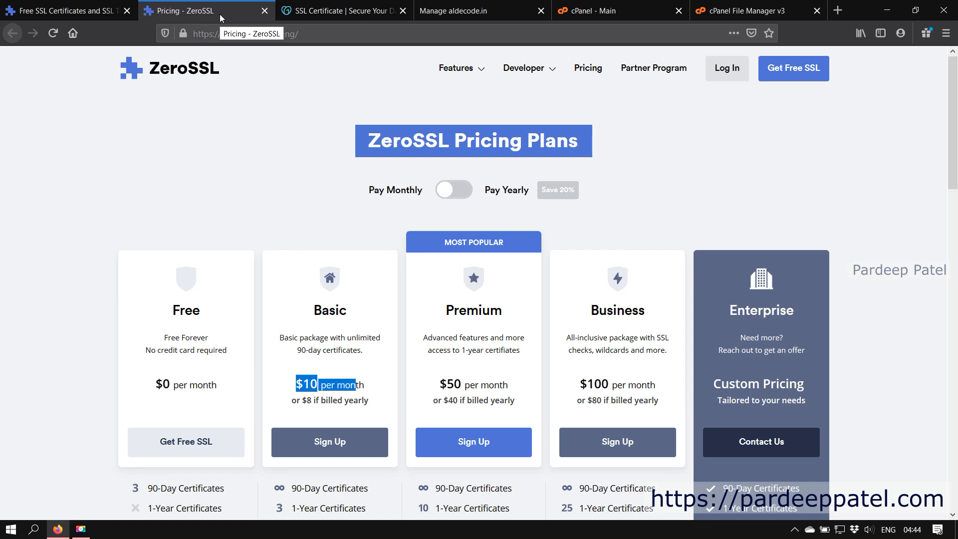
left_click(265, 10)
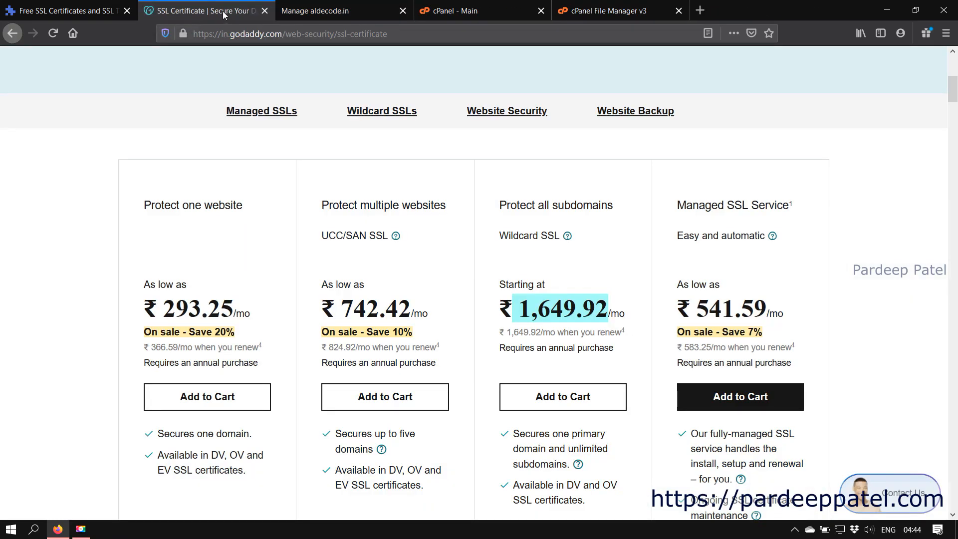
left_click(62, 10)
left_click(265, 11)
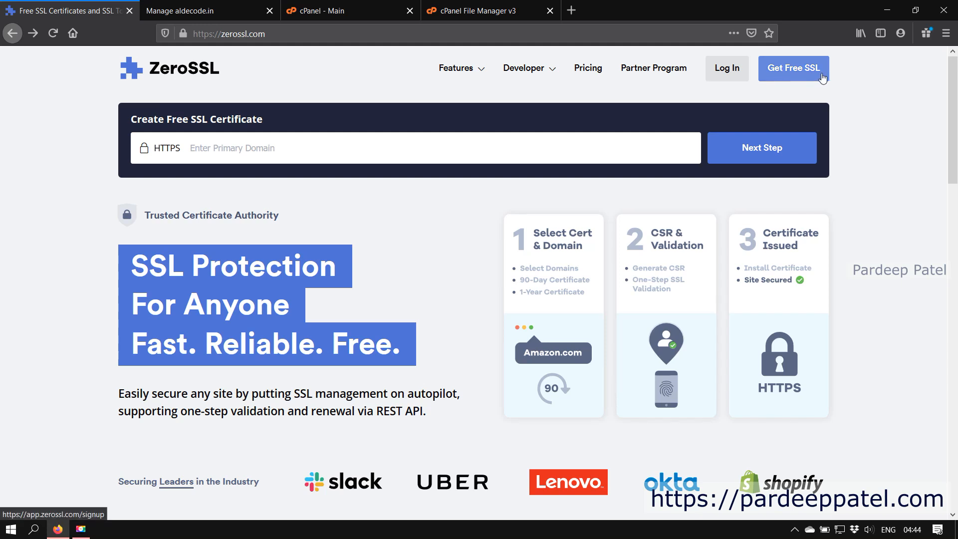
left_click(803, 74)
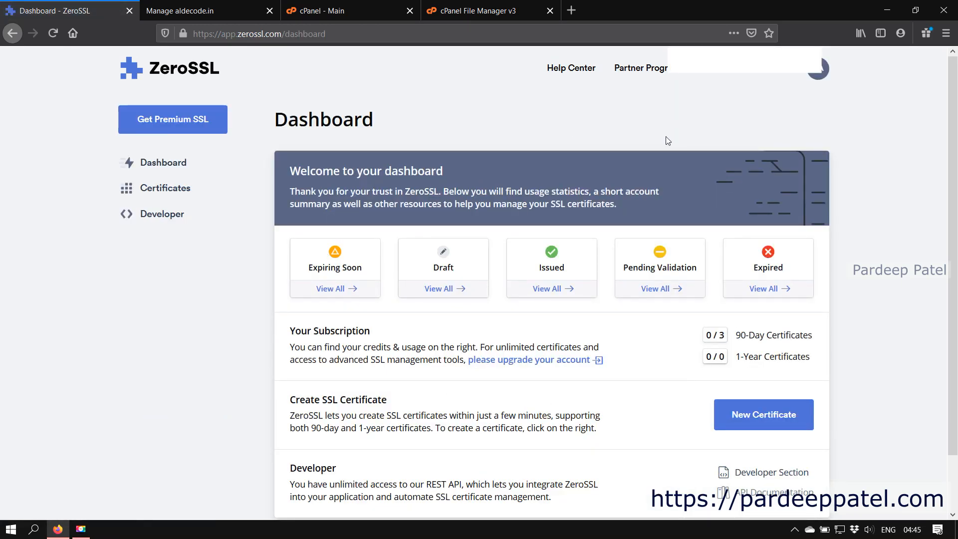
Step: Examine the subscription's allowances for 90-day and 1-year certificates on the dashboard
scroll(656, 161, "down", 2)
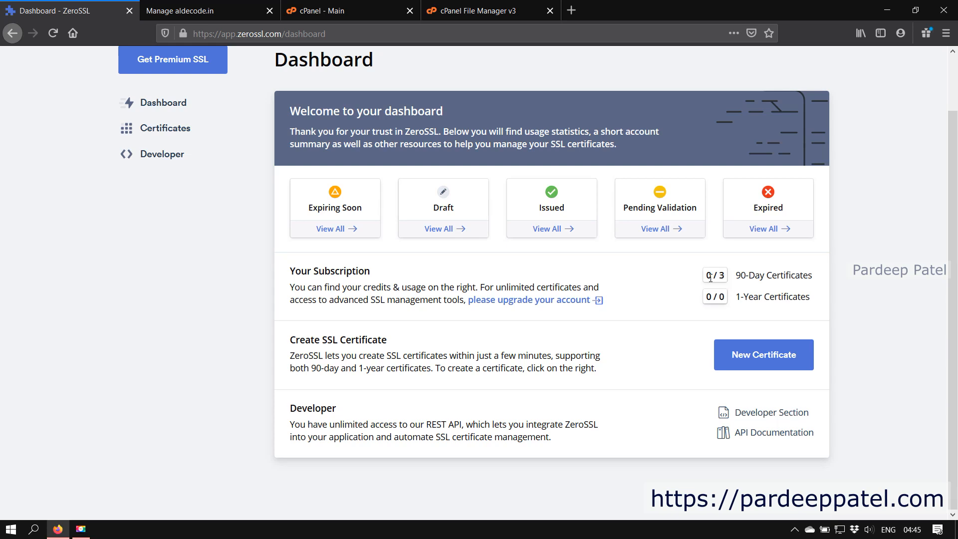
triple_click(711, 277)
left_click(763, 317)
left_click_drag(735, 297, 817, 298)
left_click(771, 298)
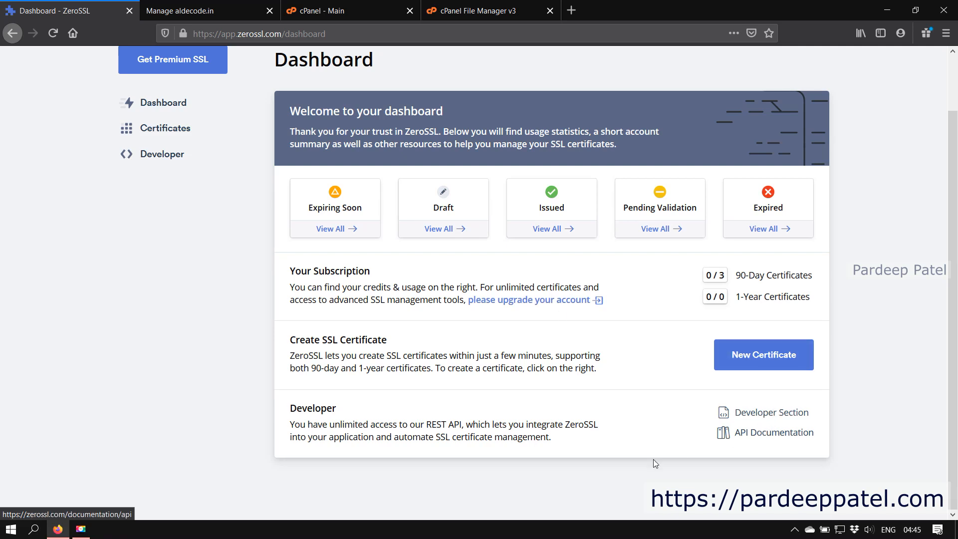
Step: Start a new certificate and try the wildcard certificate option, turning it on and back off
left_click(781, 355)
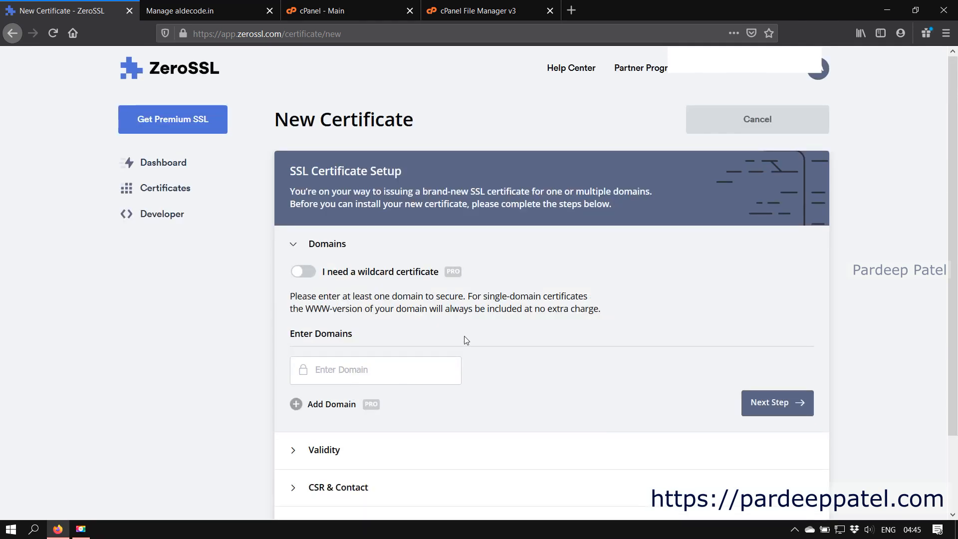
scroll(464, 339, "down", 2)
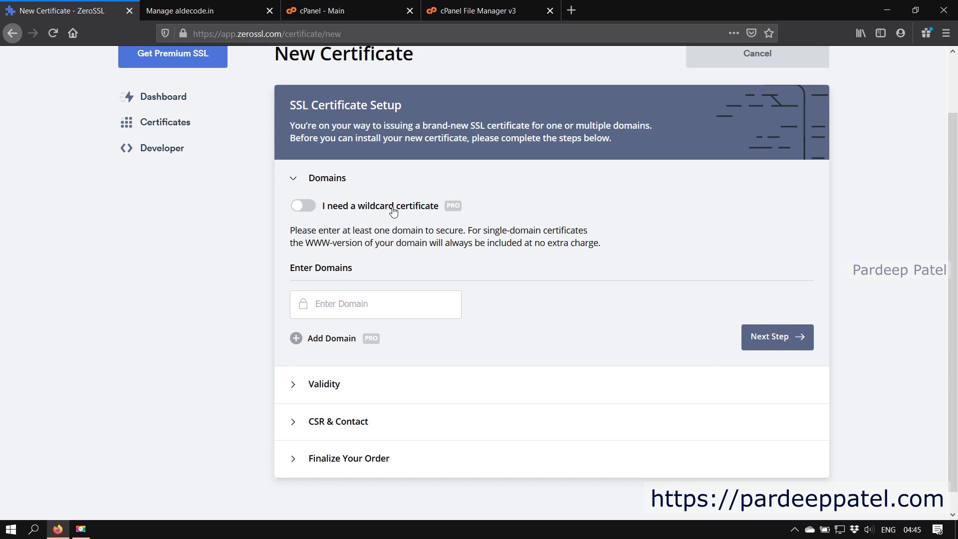
mouse_move(452, 211)
left_click(309, 207)
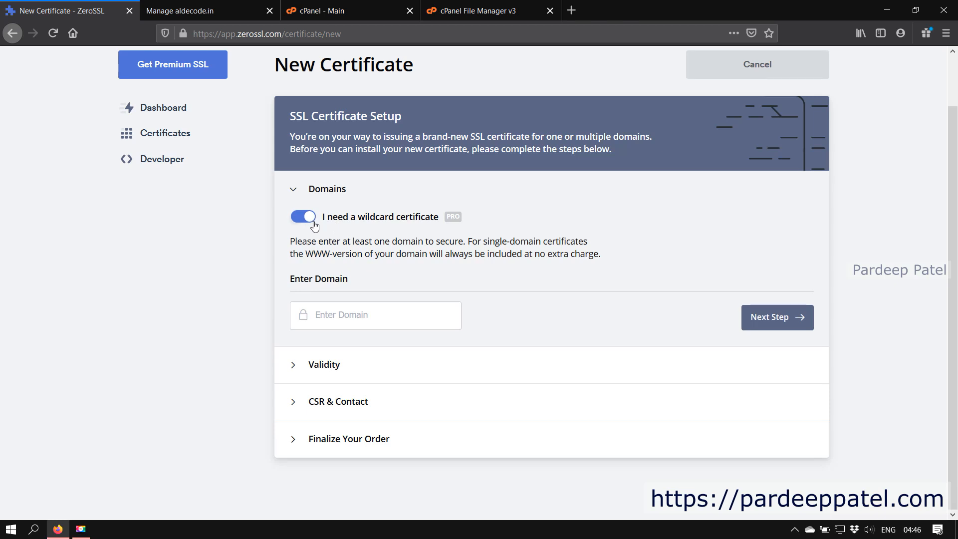
left_click(309, 223)
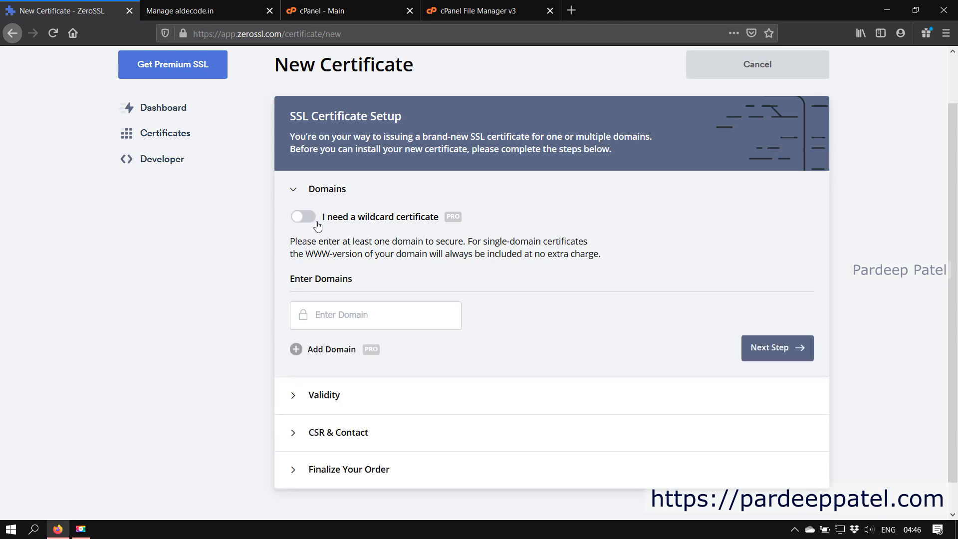
Step: Open the personal website that needs the certificate in a new browser tab to check its address
scroll(350, 294, "down", 1)
left_click(364, 288)
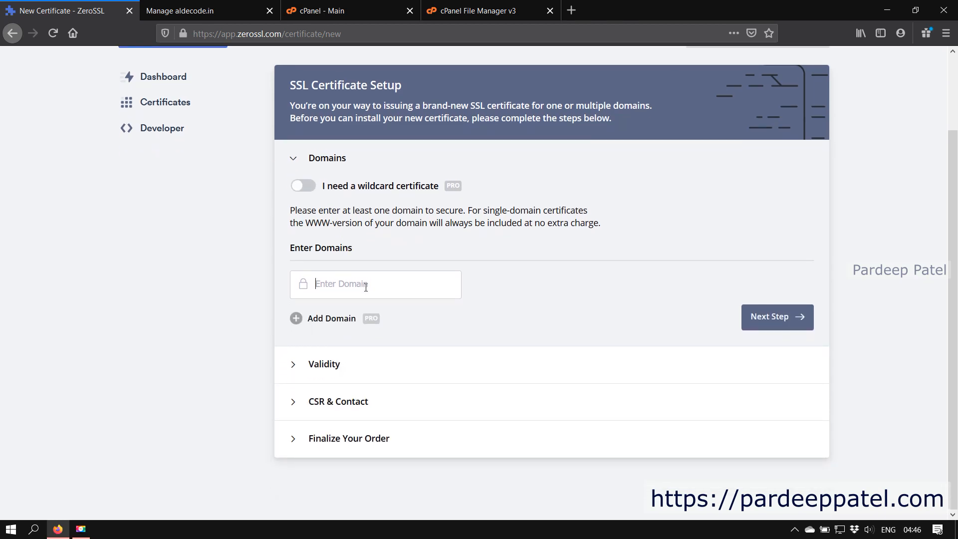
left_click(576, 15)
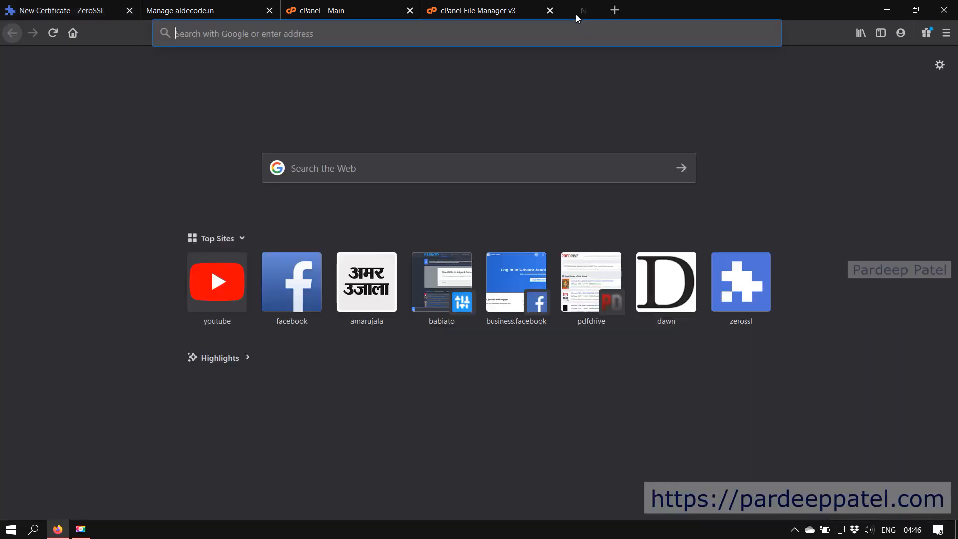
type("pardee")
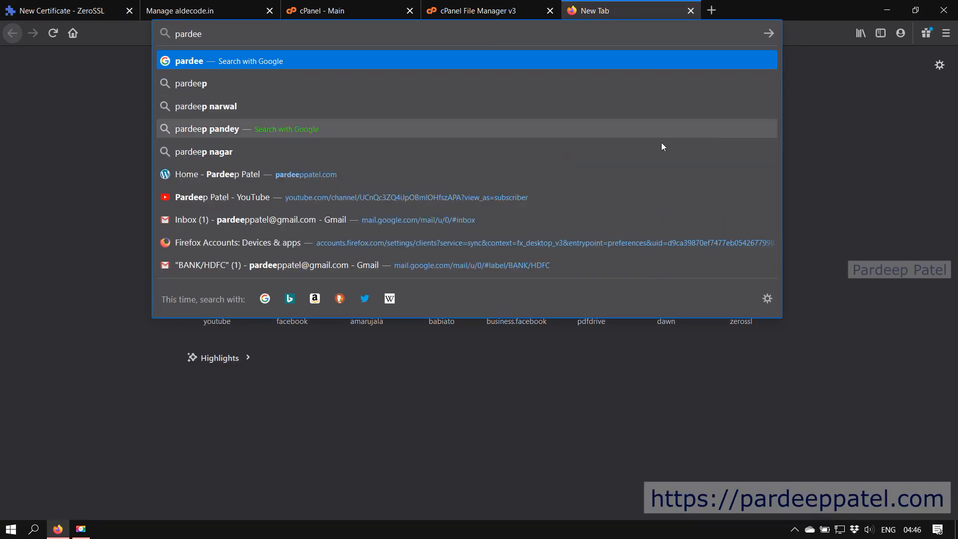
left_click(500, 174)
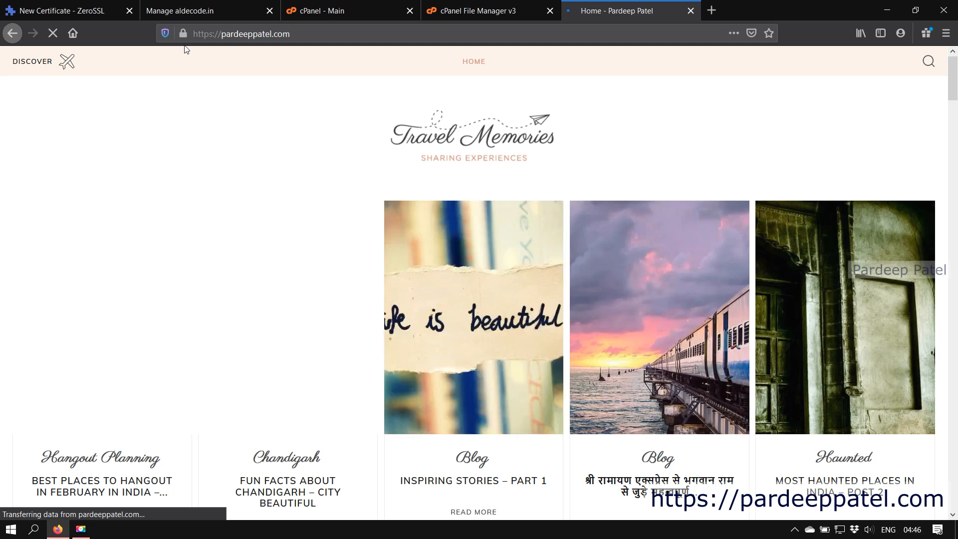
Step: Return to the ZeroSSL certificate setup and enter the personal website's .com domain, without www, as the domain to secure
left_click(72, 11)
left_click(382, 277)
type("pardee")
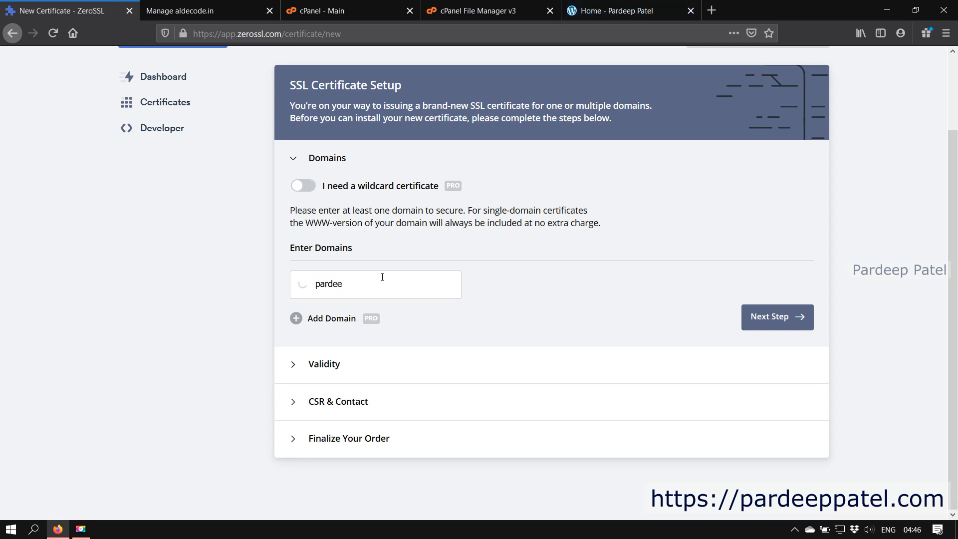
type("ppatel")
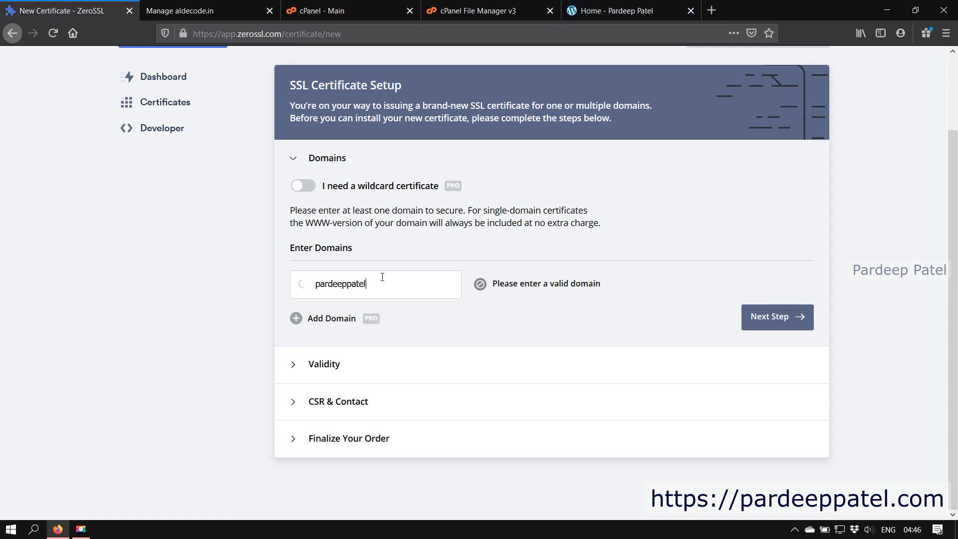
type(".com")
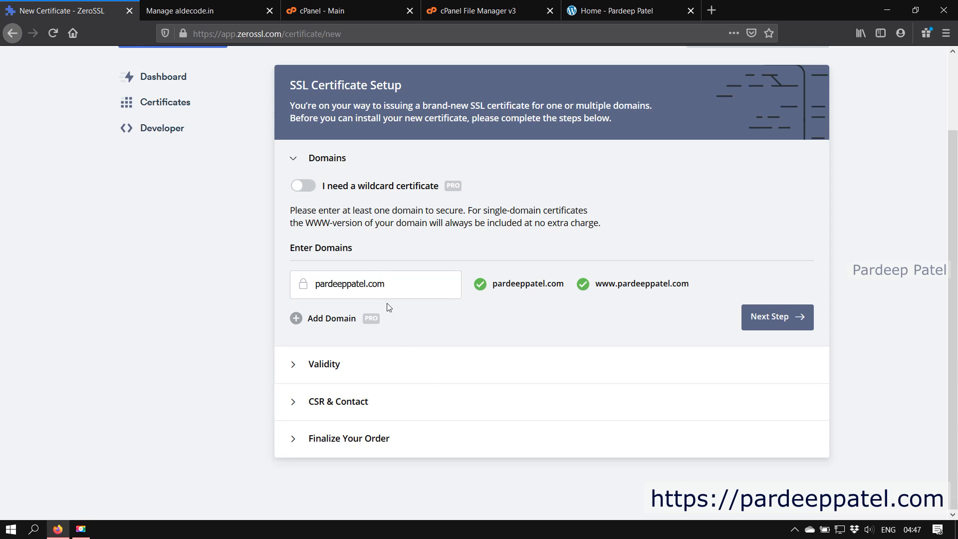
left_click_drag(320, 285, 395, 285)
left_click(395, 284)
Step: Add three more domain entries to the certificate and fill the first two with xyz.com and abc.com
left_click(296, 318)
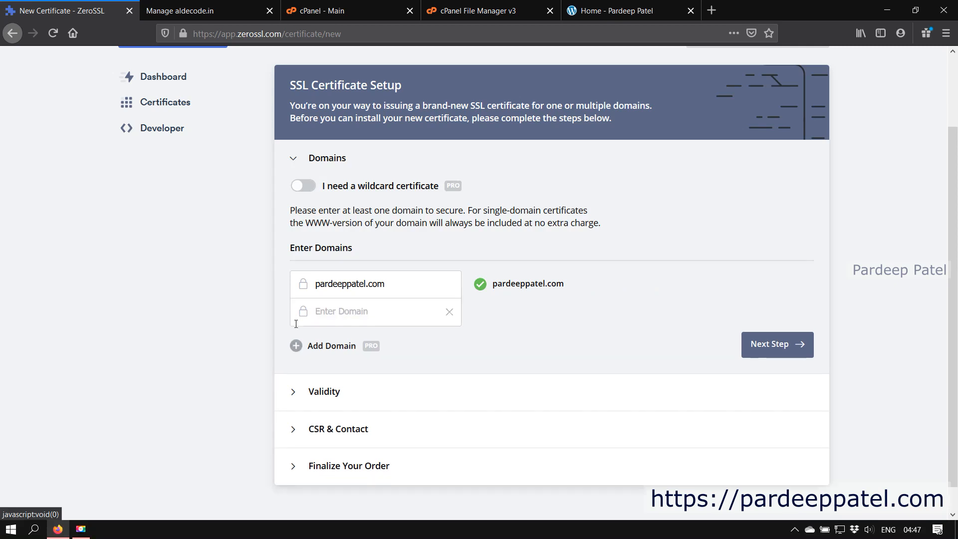
left_click(296, 345)
left_click(296, 373)
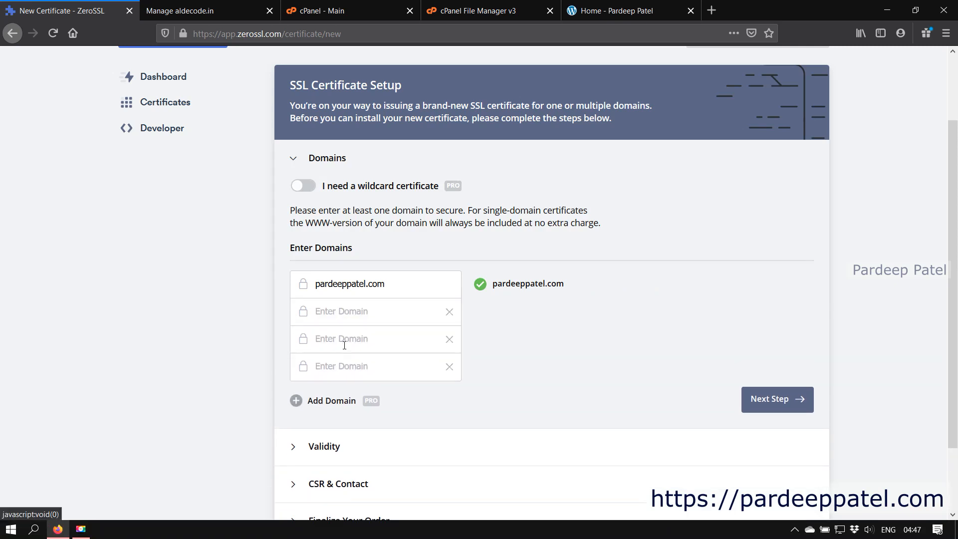
left_click(351, 311)
type("xyz")
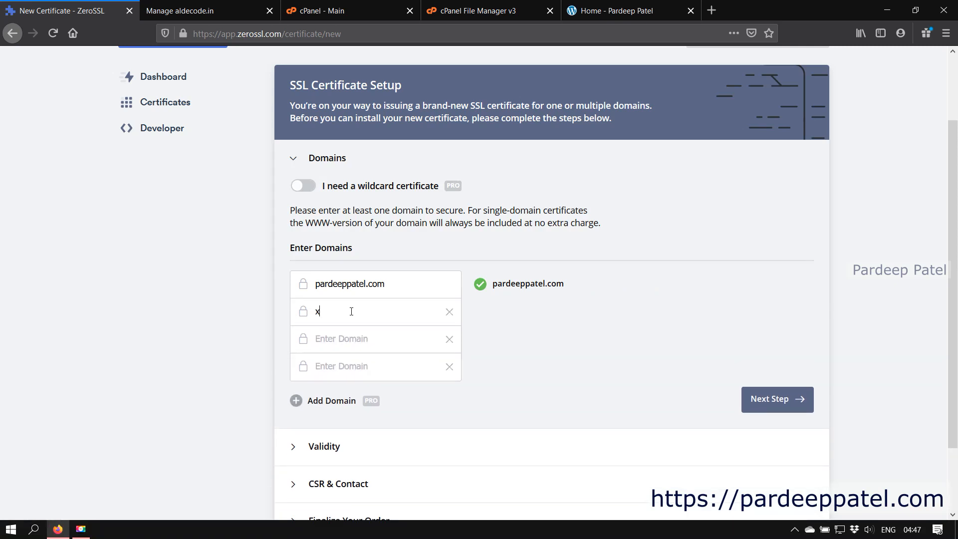
type(".com")
left_click(357, 337)
type("a")
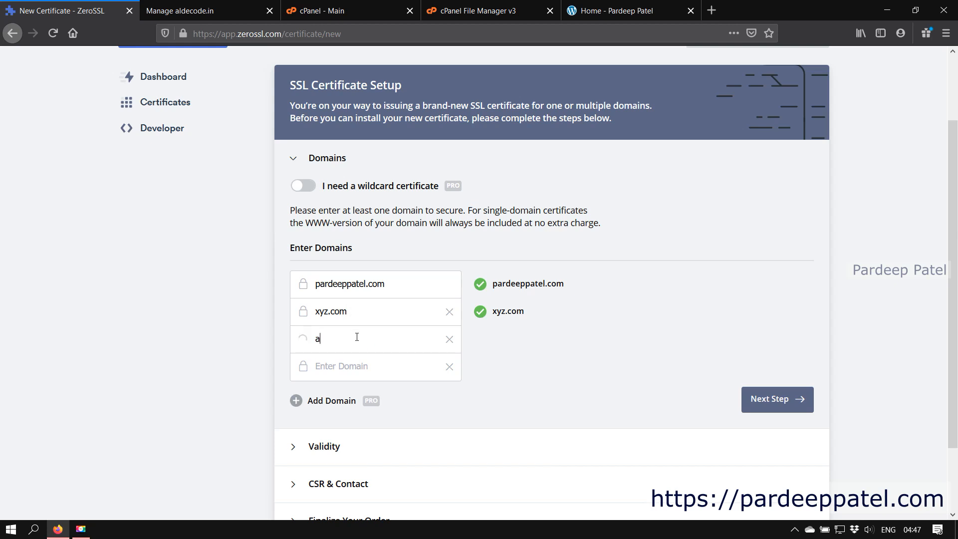
type("bc.com")
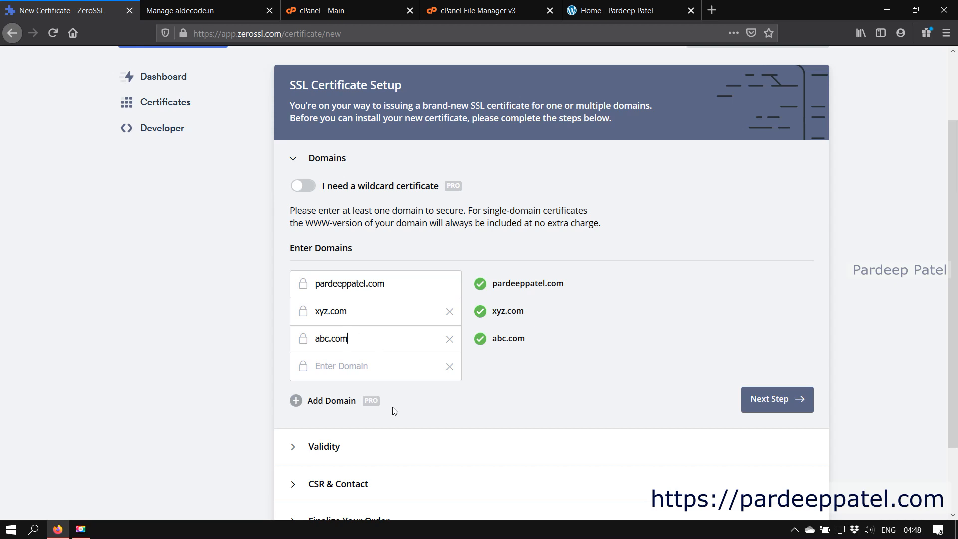
mouse_move(369, 405)
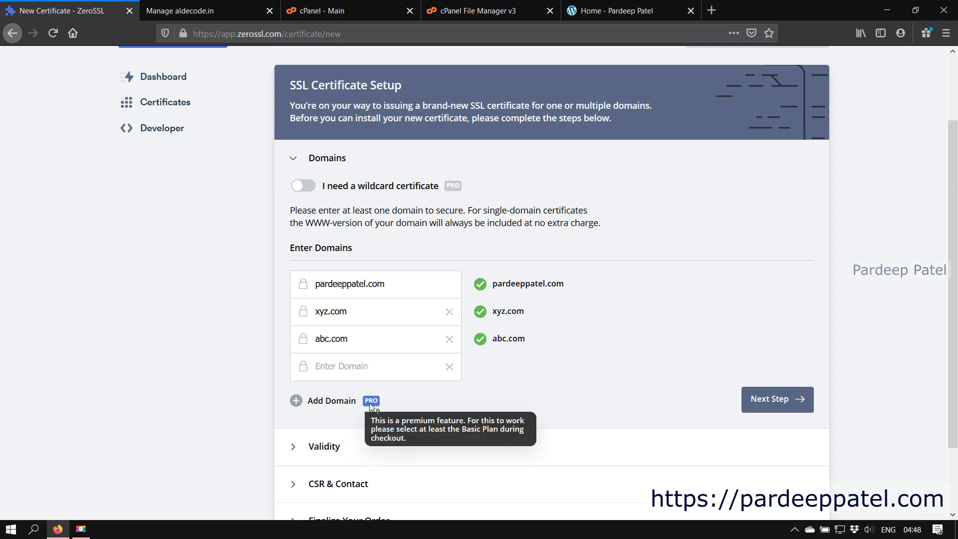
Step: Remove the three extra domain entries and proceed with the single personal domain and the 90-Day Certificate validity
left_click(449, 366)
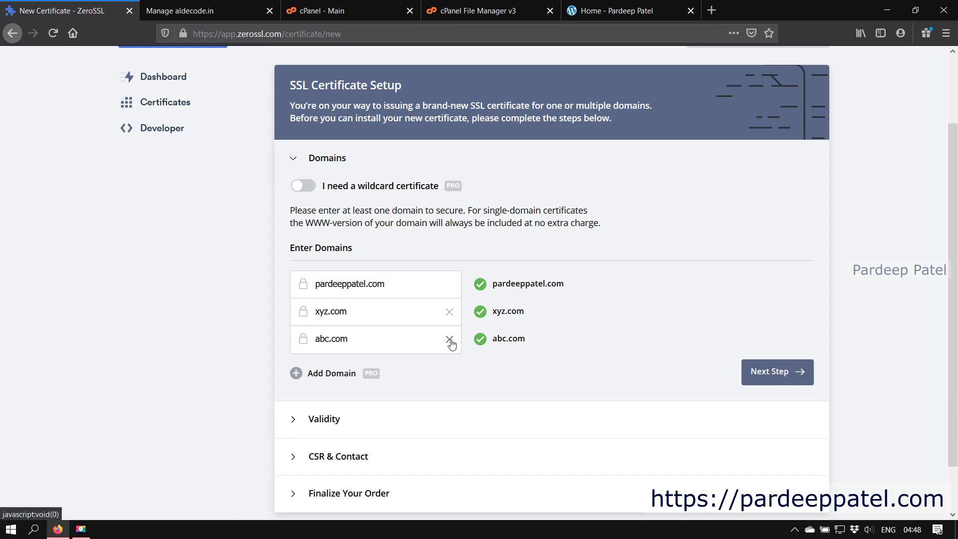
left_click(449, 339)
left_click(449, 312)
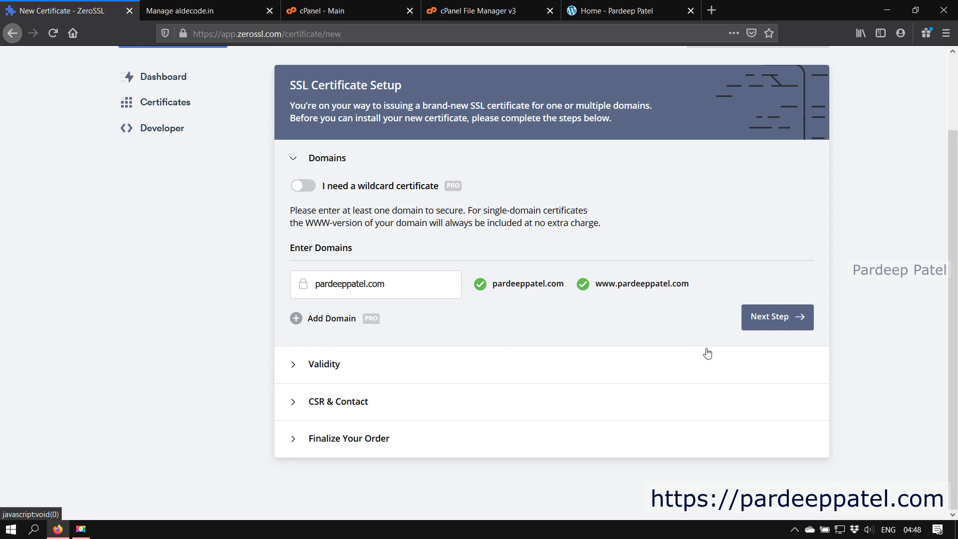
left_click(775, 318)
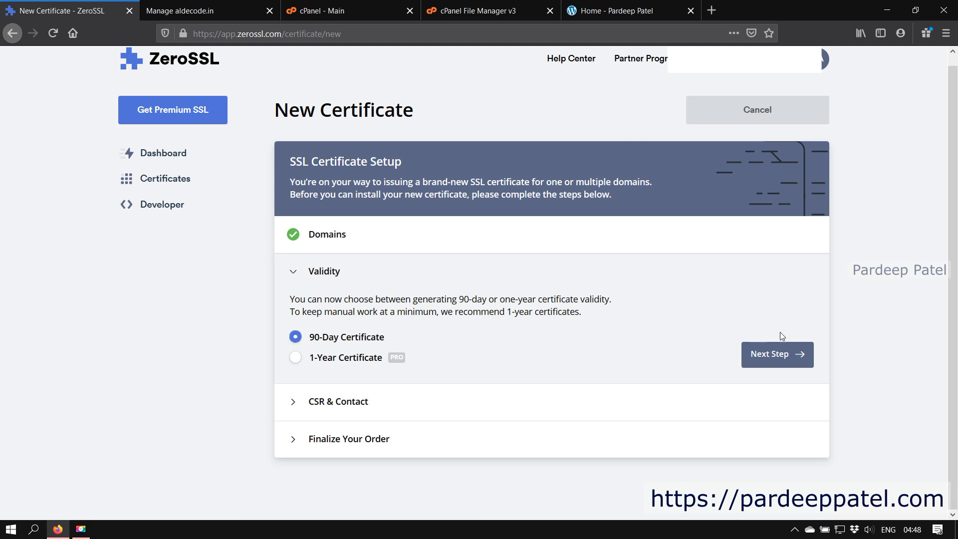
left_click(776, 355)
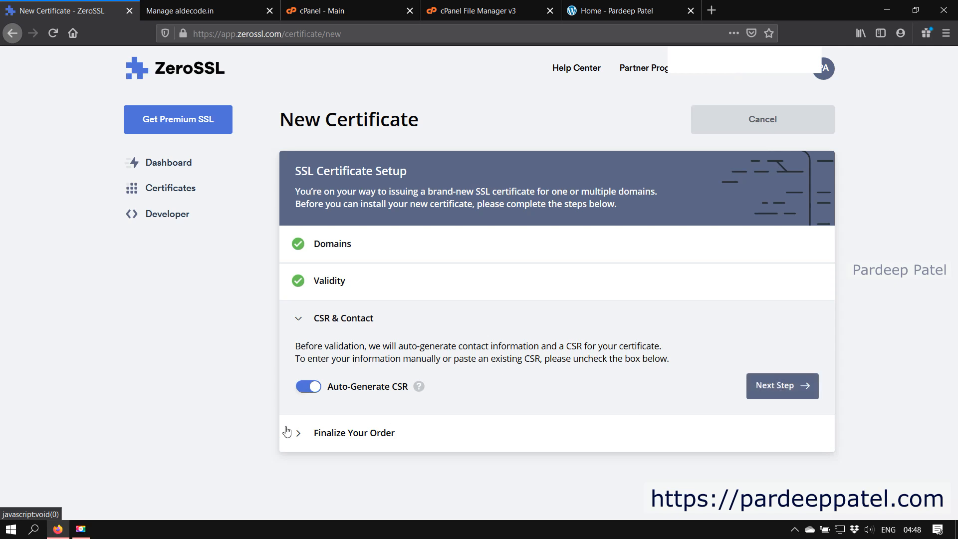
Step: Turn off Auto-Generate CSR for manual contact details, and try the Paste Existing CSR option on and back off
left_click(313, 389)
scroll(483, 404, "down", 4)
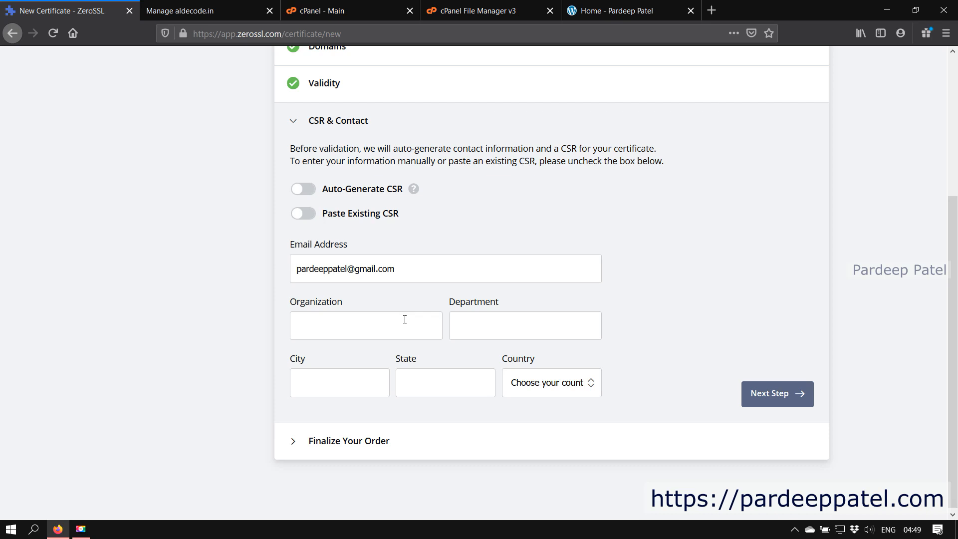
left_click(311, 188)
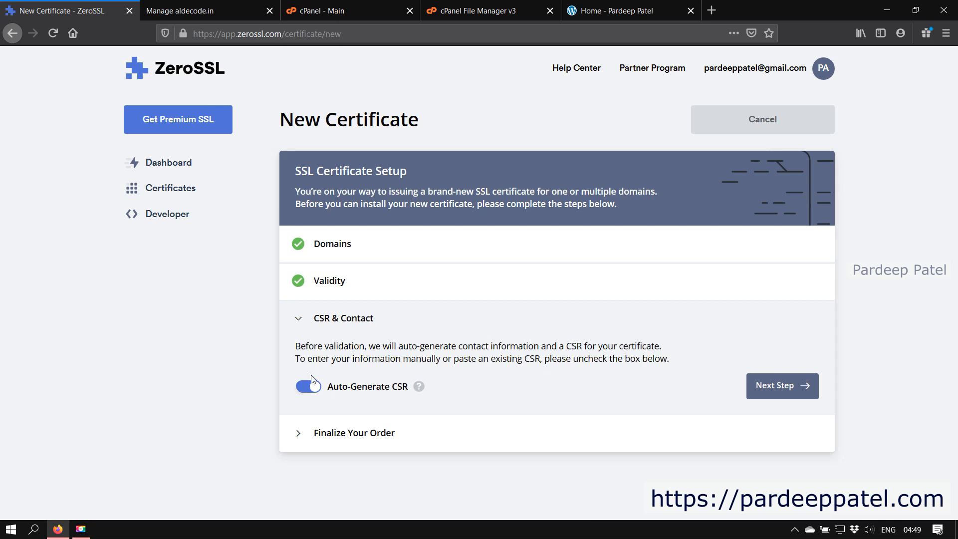
left_click(310, 387)
scroll(299, 194, "down", 4)
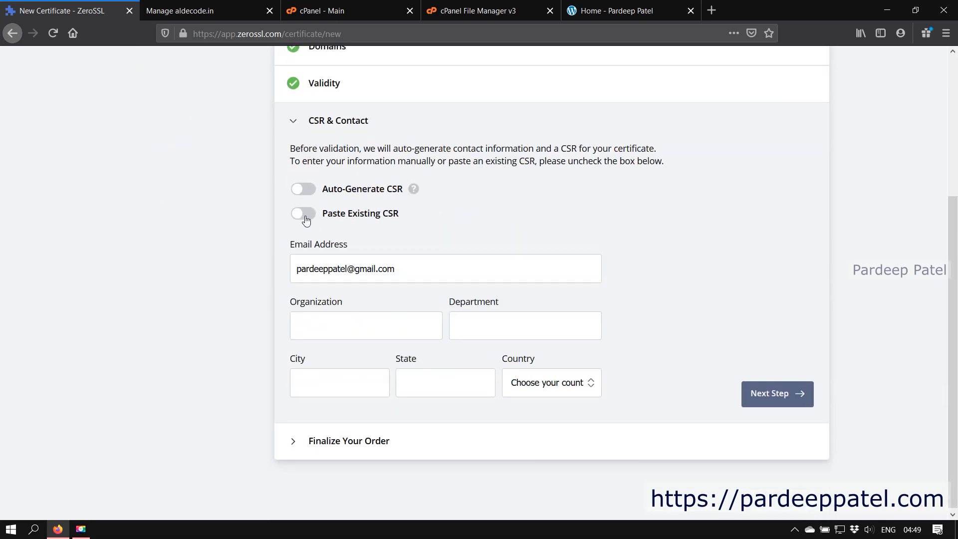
left_click(305, 214)
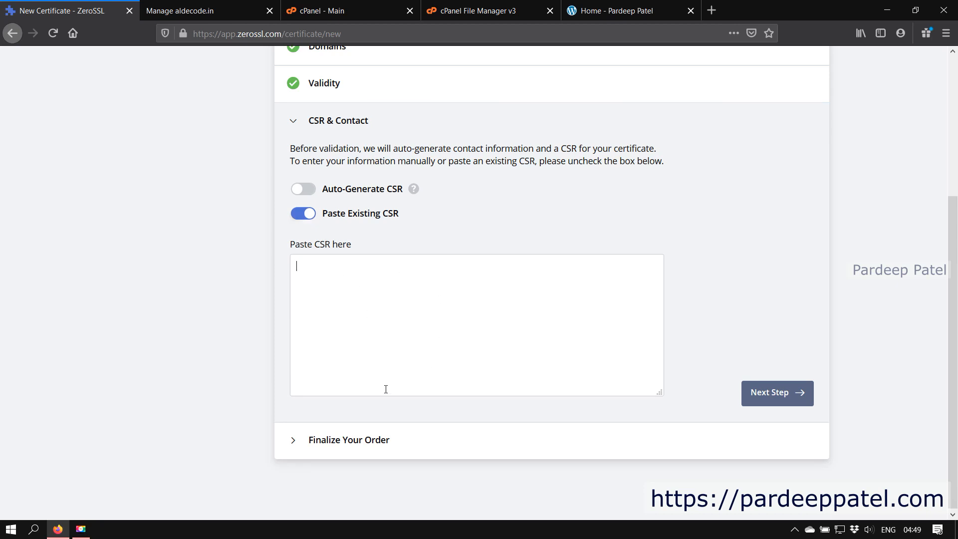
left_click(305, 214)
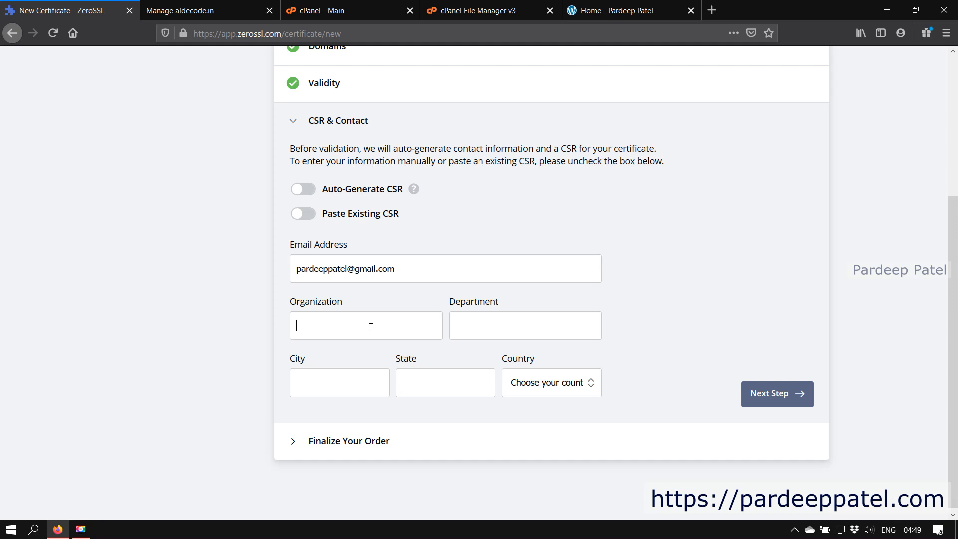
Step: Go through the empty manual contact fields and choose India as the country
left_click(513, 325)
scroll(666, 339, "down", 1)
left_click(352, 388)
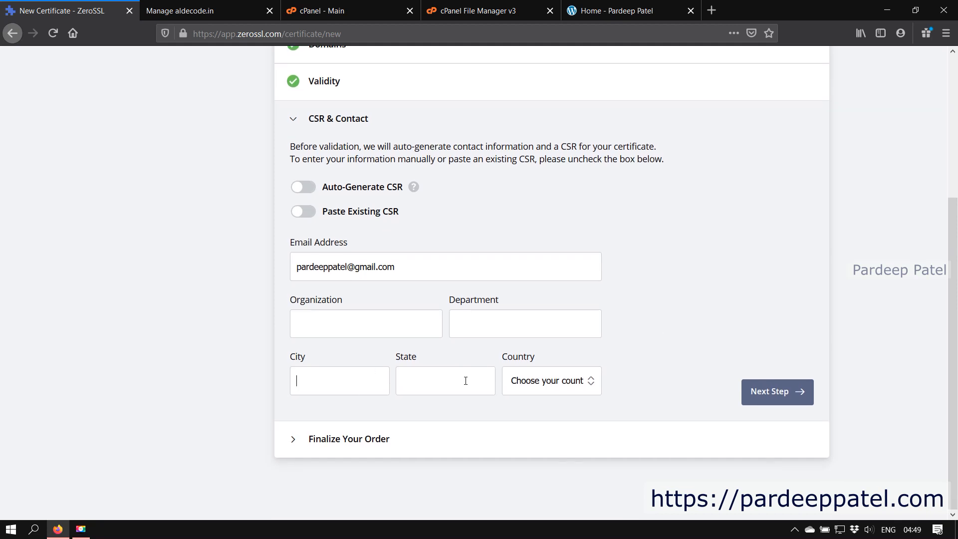
left_click(542, 382)
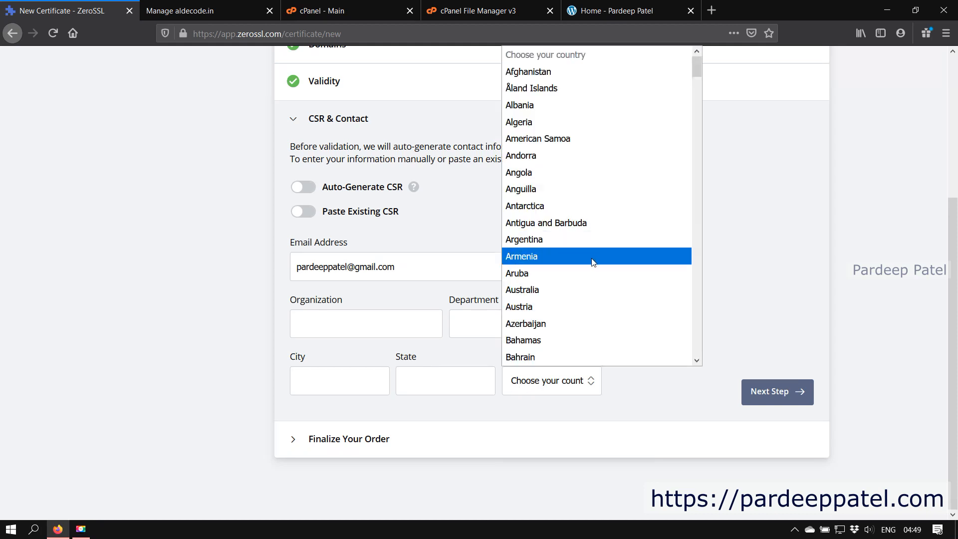
scroll(593, 262, "down", 20)
scroll(593, 261, "down", 20)
scroll(593, 262, "down", 15)
scroll(593, 262, "up", 8)
scroll(593, 262, "up", 20)
scroll(593, 262, "up", 3)
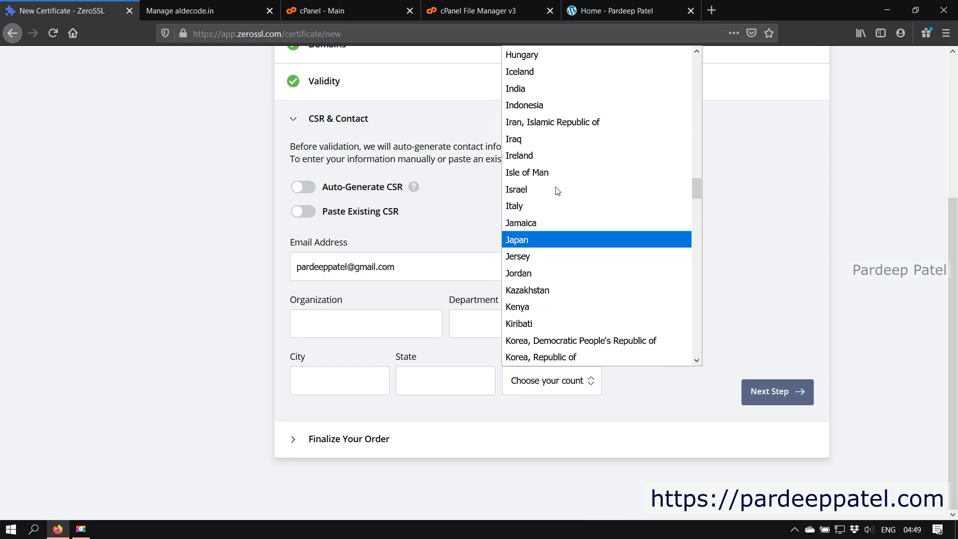
left_click(544, 86)
Step: Fill in the contact's state, copy the same text into the city, and continue to finalizing the order
left_click(457, 384)
type("C")
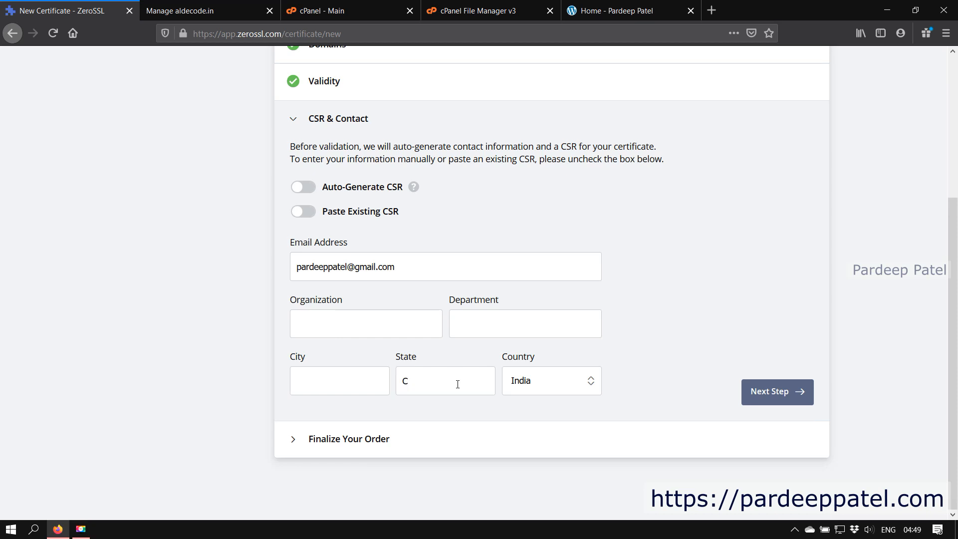
type("handigarh")
double_click(456, 383)
right_click(442, 383)
left_click(481, 253)
left_click(321, 384)
right_click(322, 386)
left_click(349, 433)
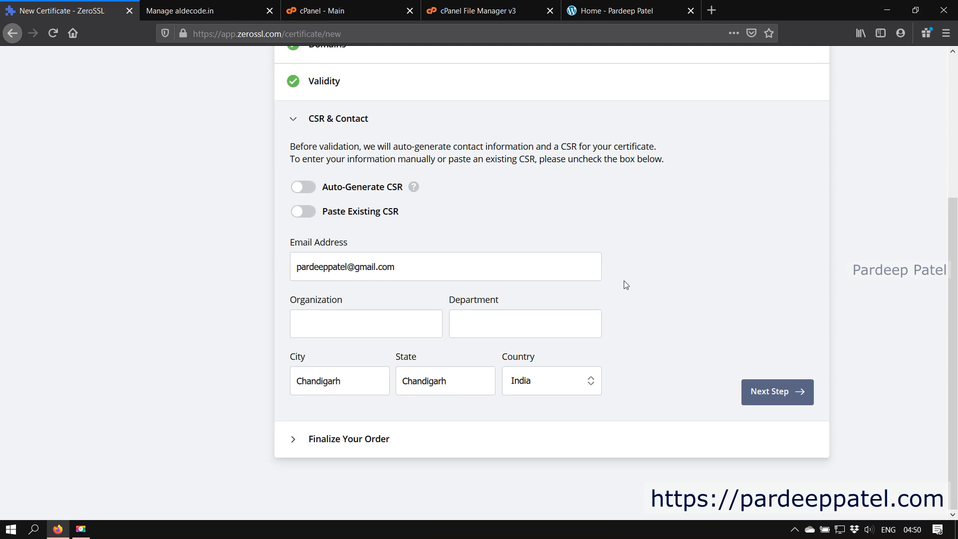
left_click(789, 395)
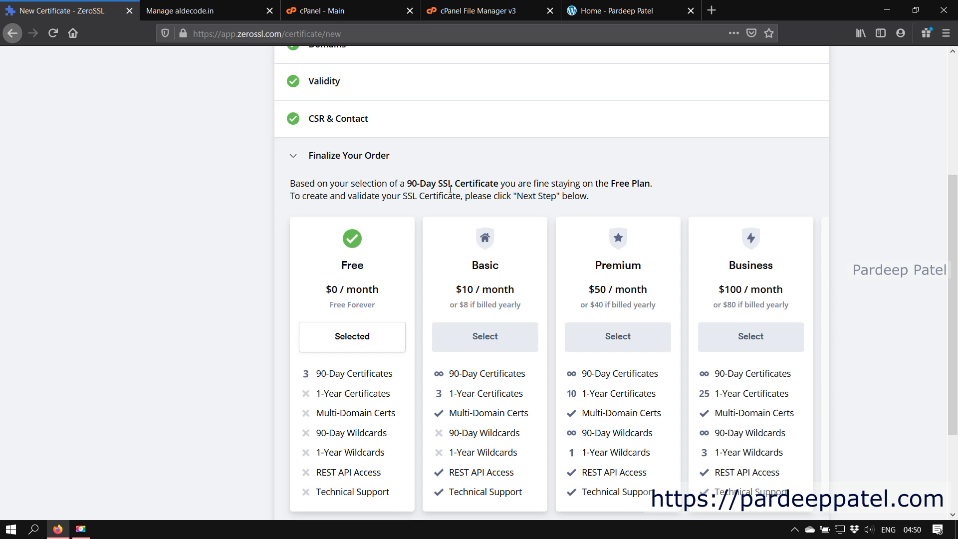
Step: Review the plan options and create the certificate on the Free plan at $0 / month
scroll(396, 181, "up", 2)
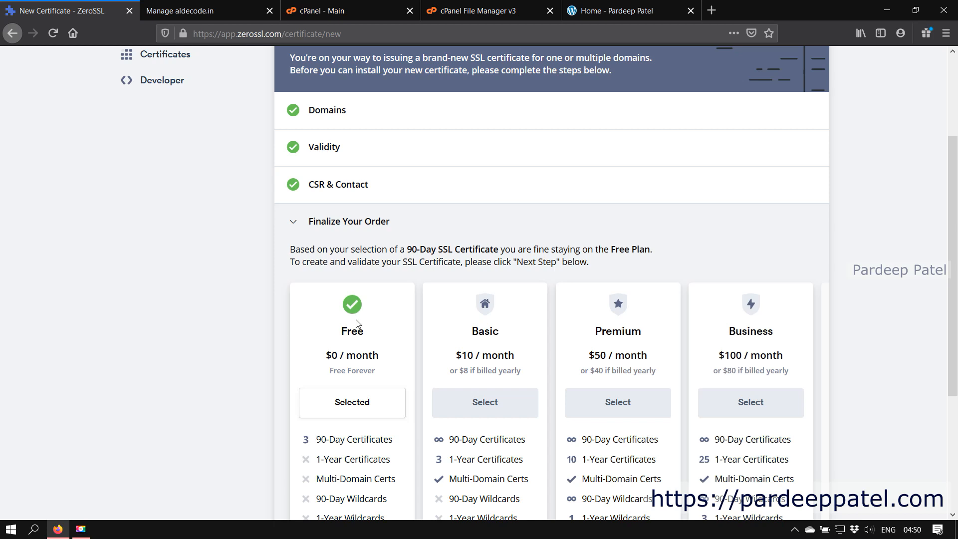
scroll(583, 306, "down", 3)
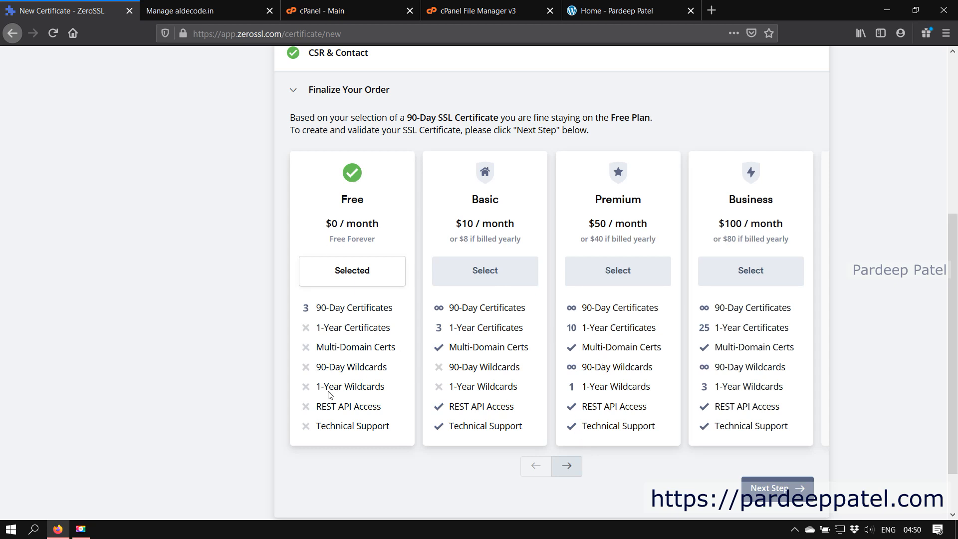
left_click(798, 489)
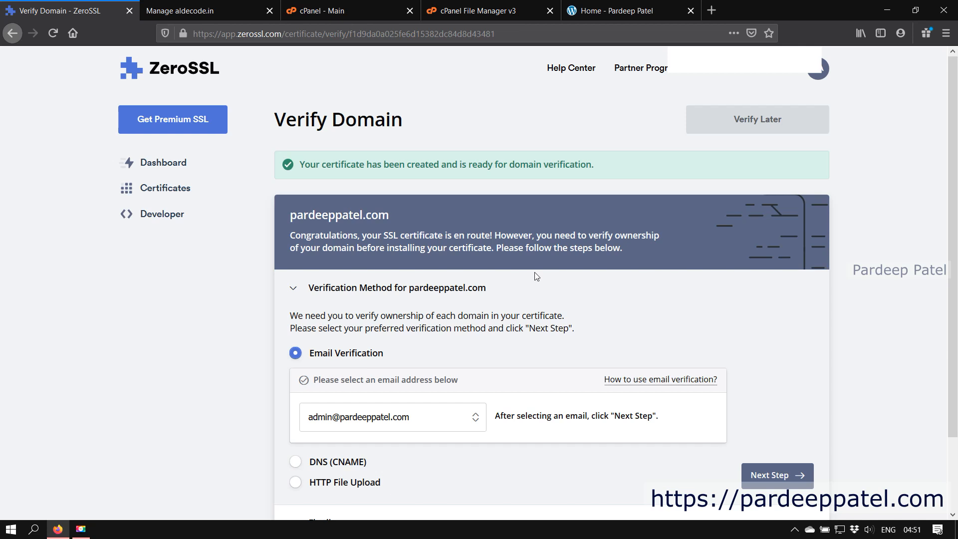
Step: Review the domain verification methods and choose the administrator mailbox of the domain for Email Verification
scroll(534, 273, "down", 2)
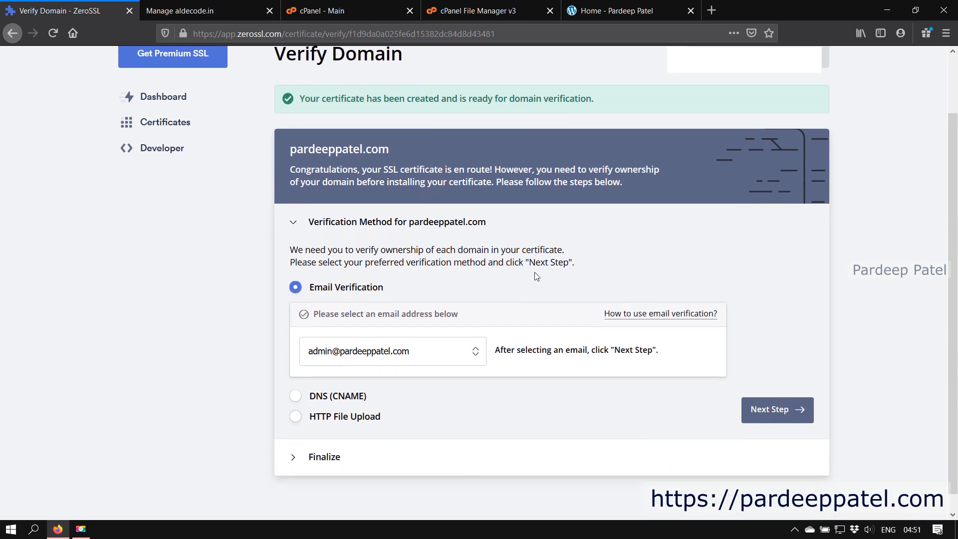
scroll(489, 281, "up", 2)
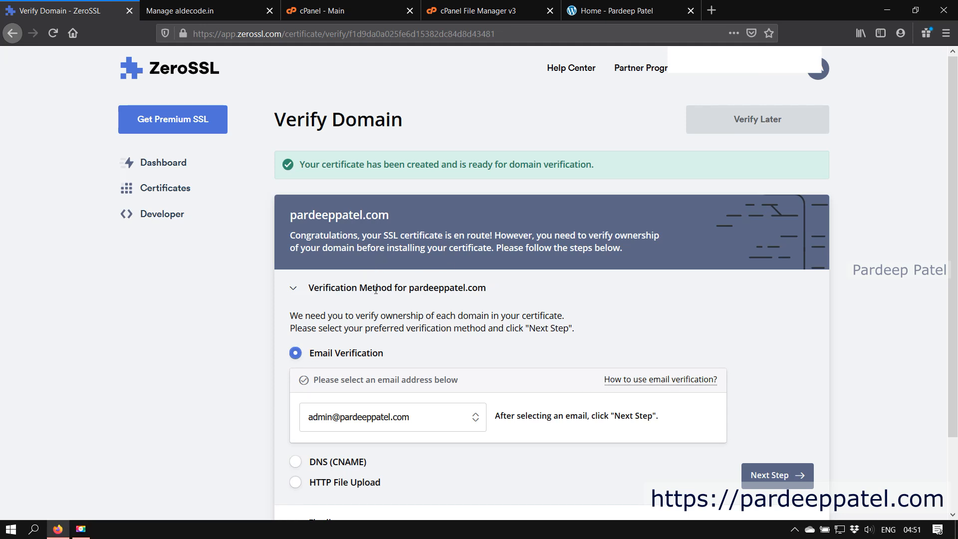
scroll(376, 289, "down", 3)
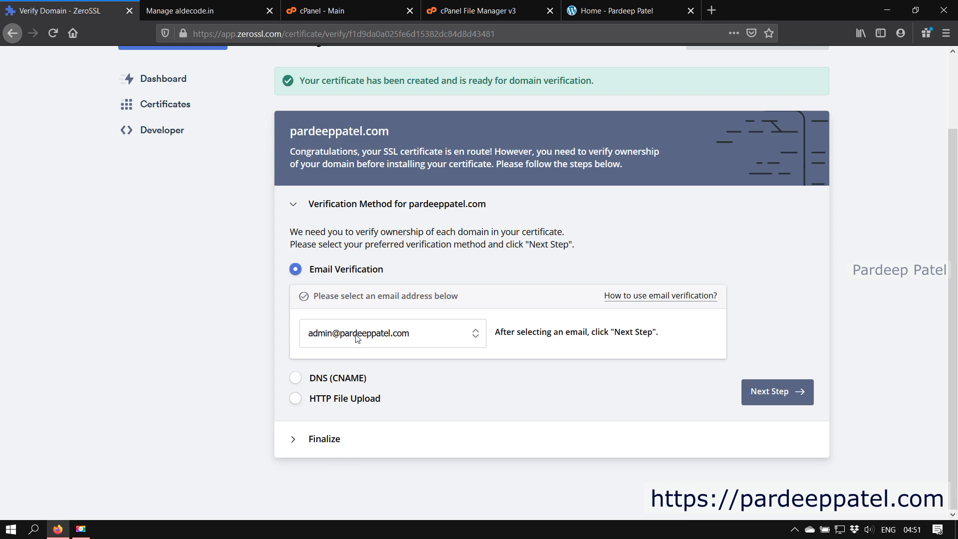
left_click(324, 338)
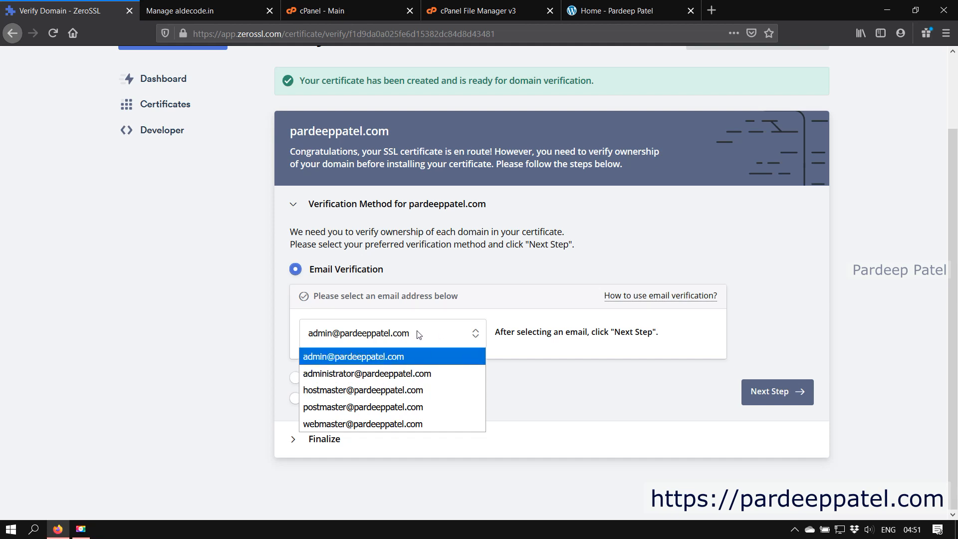
left_click(351, 375)
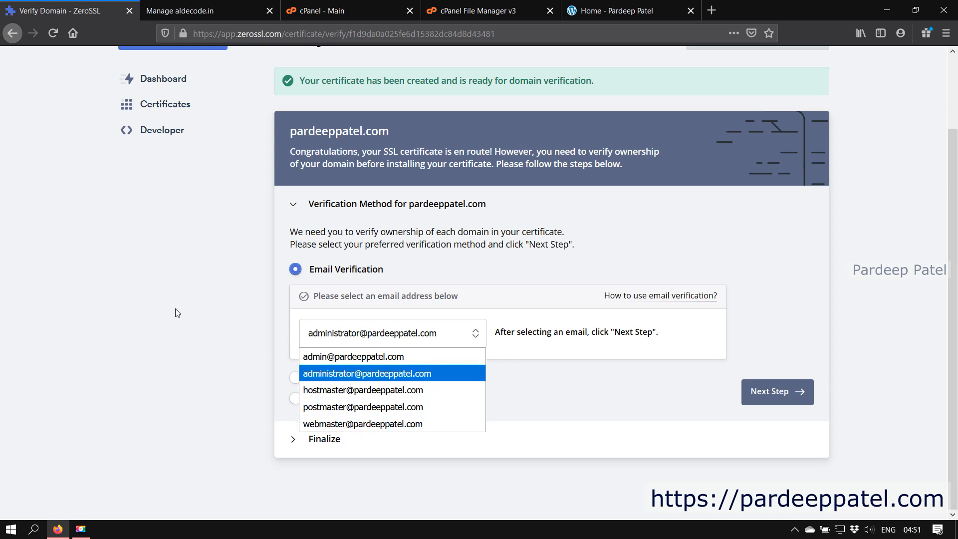
left_click(210, 337)
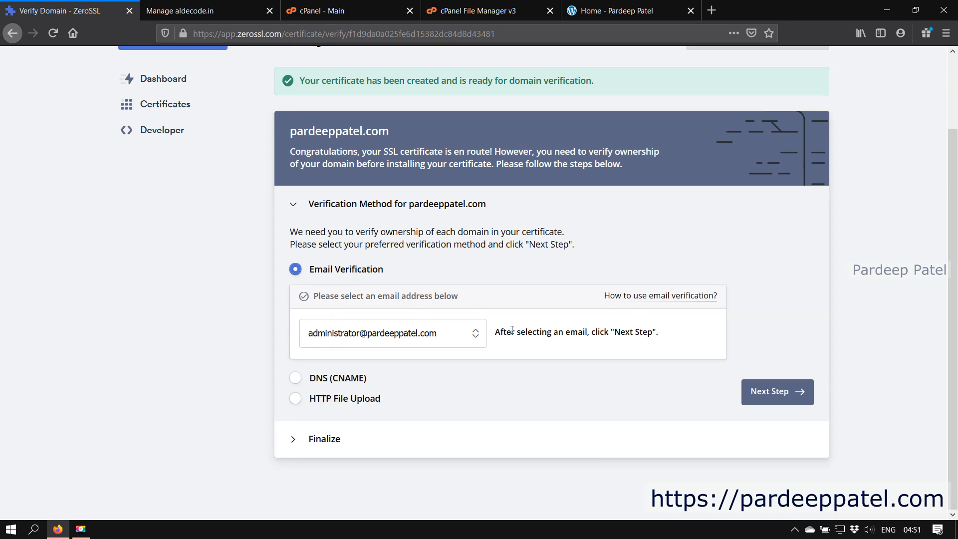
Step: Choose DNS (CNAME) verification, read its record instructions, and compare them with the HTTP File Upload method before returning to DNS (CNAME)
left_click(296, 378)
scroll(471, 377, "down", 4)
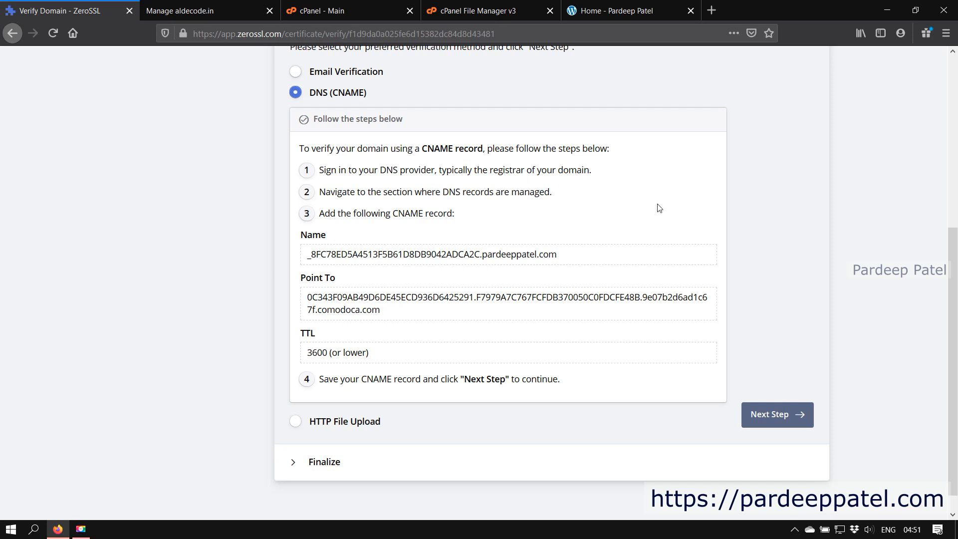
left_click_drag(390, 213, 423, 213)
scroll(455, 344, "down", 1)
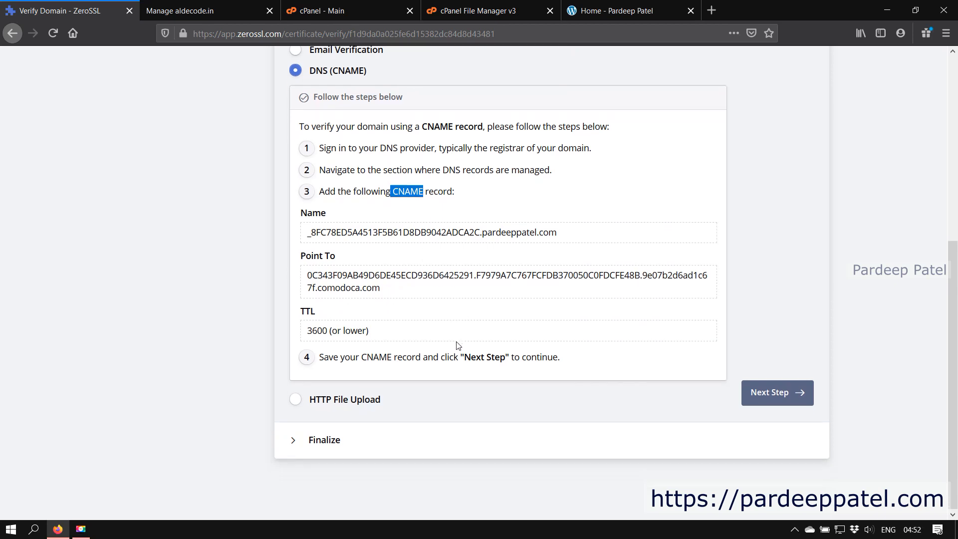
left_click(296, 399)
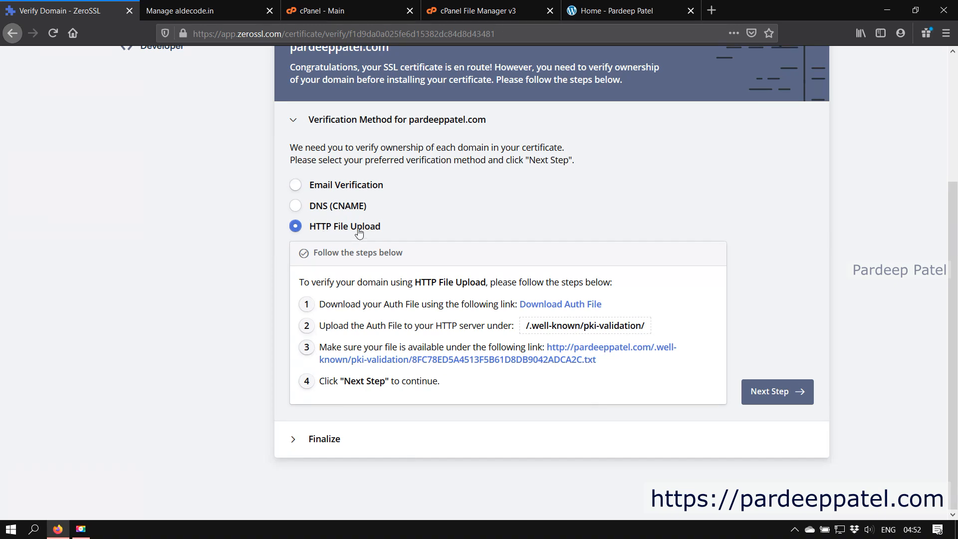
left_click(347, 211)
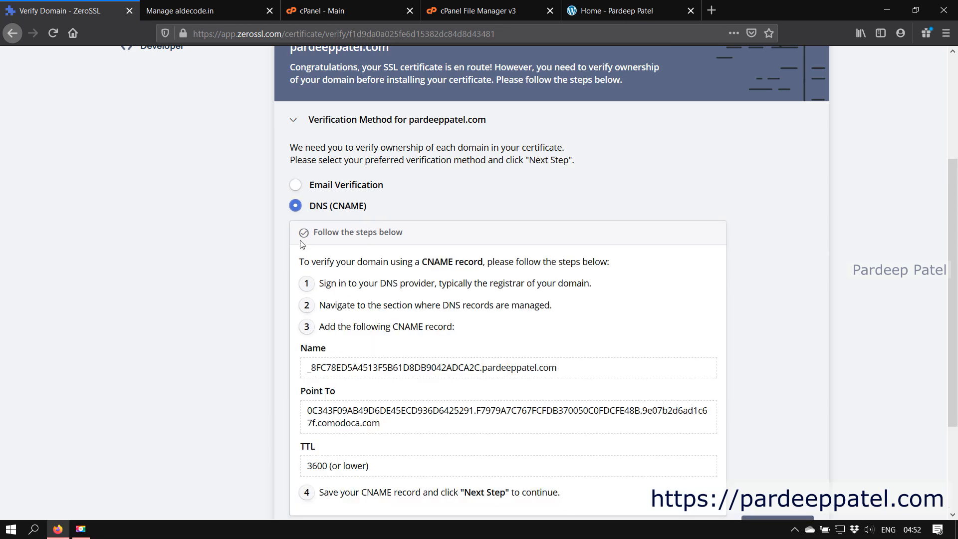
scroll(516, 385, "down", 1)
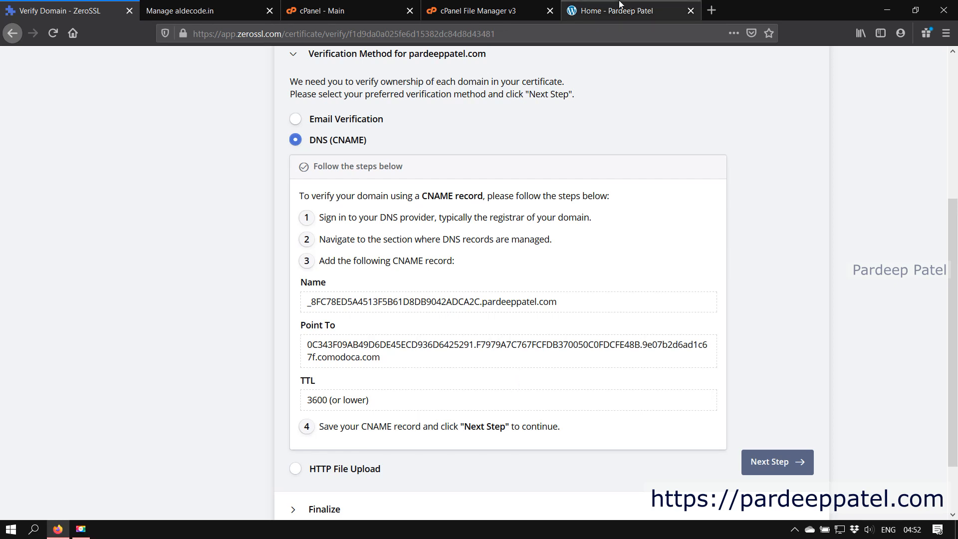
Step: Switch to the main page of cPanel, find the domain tools, and open the Zone Editor for managing DNS records
left_click(454, 6)
left_click(352, 6)
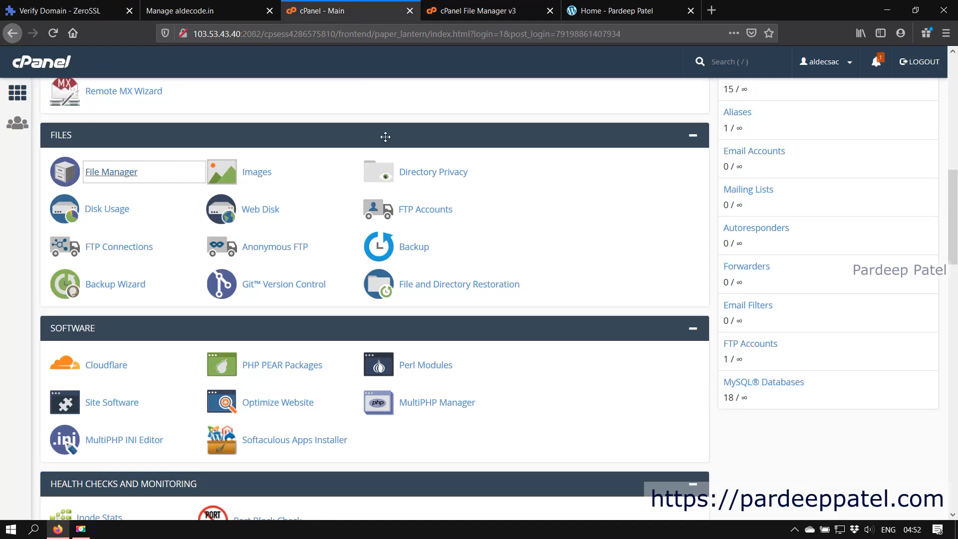
scroll(353, 324, "down", 10)
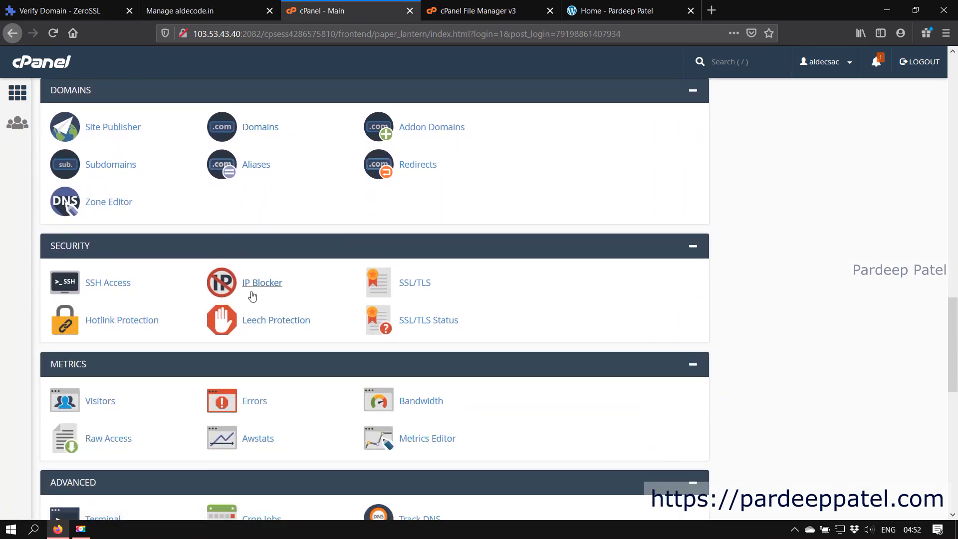
scroll(257, 297, "down", 3)
scroll(259, 296, "down", 4)
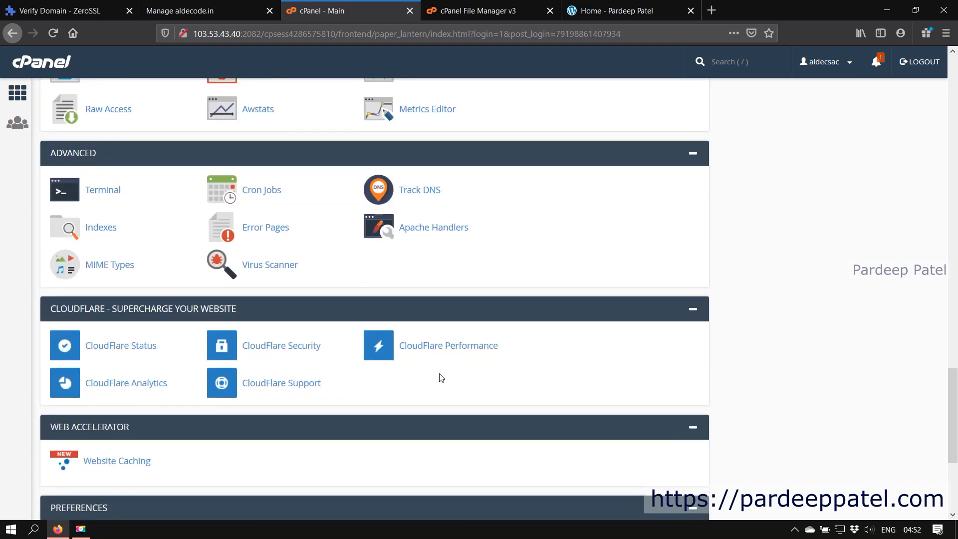
scroll(427, 387, "down", 4)
scroll(421, 397, "up", 20)
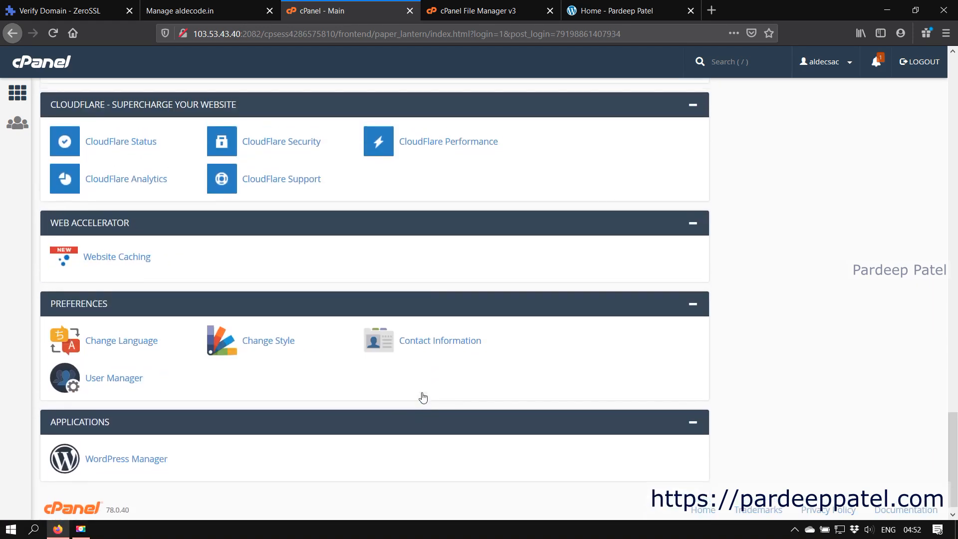
scroll(422, 396, "up", 3)
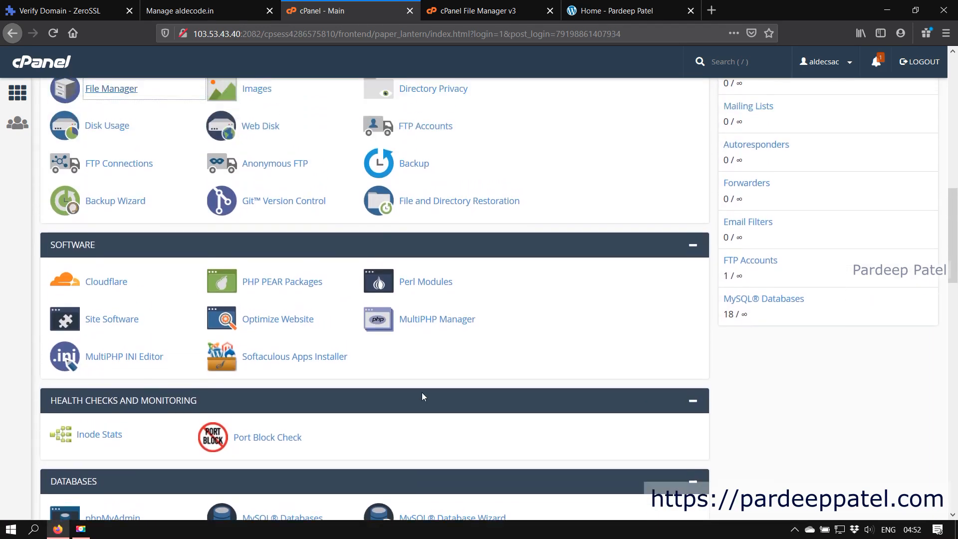
scroll(296, 371, "down", 8)
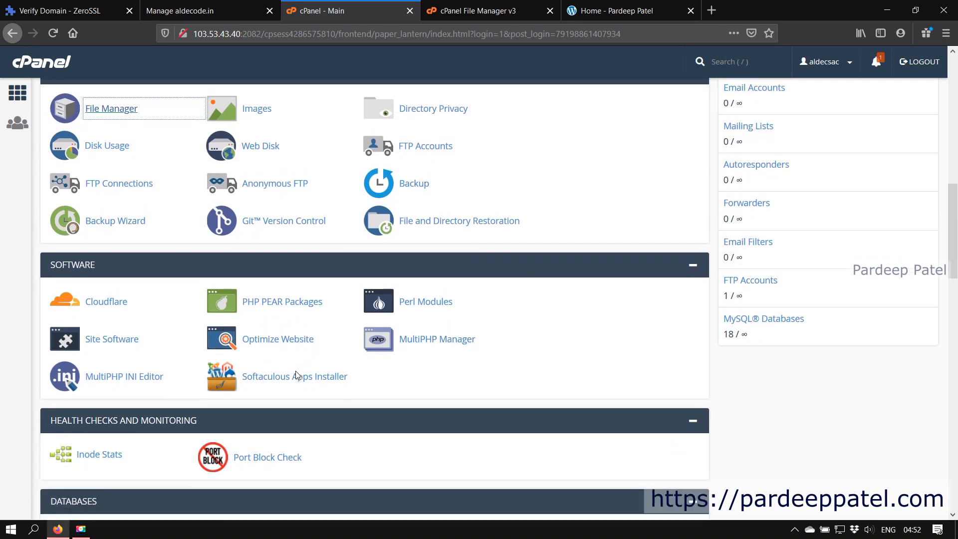
scroll(253, 369, "down", 1)
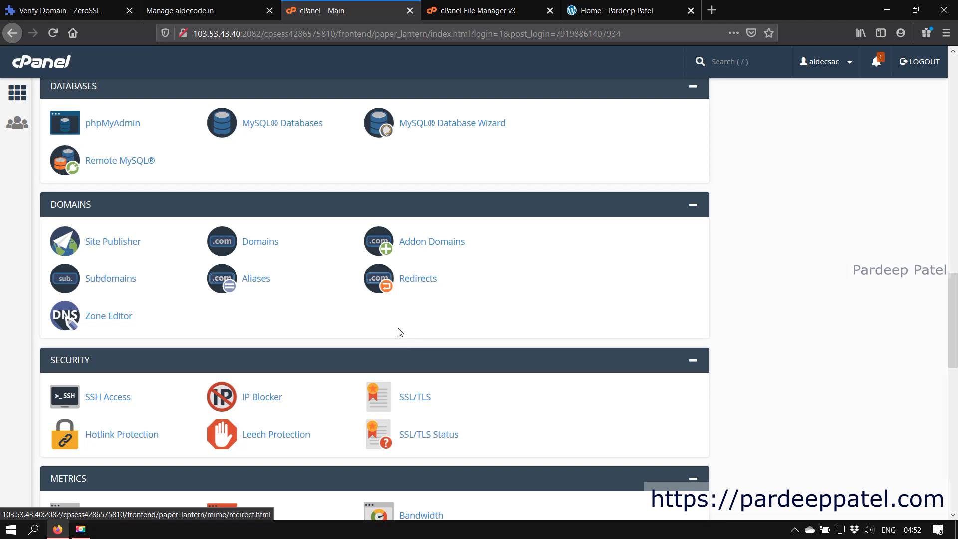
left_click(116, 319)
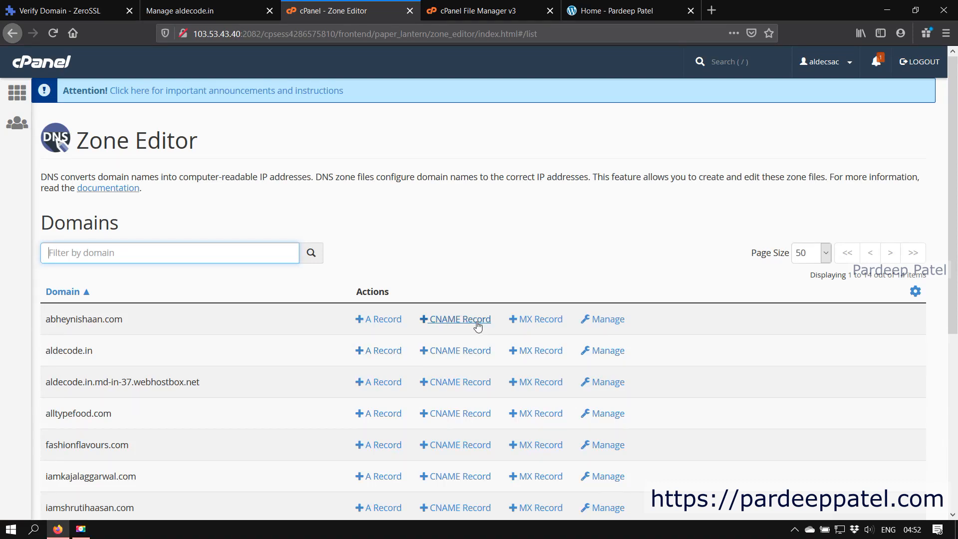
Step: Open the form for adding a CNAME record to the domain being verified, dismissing the one for abheynishaan.com
left_click(451, 320)
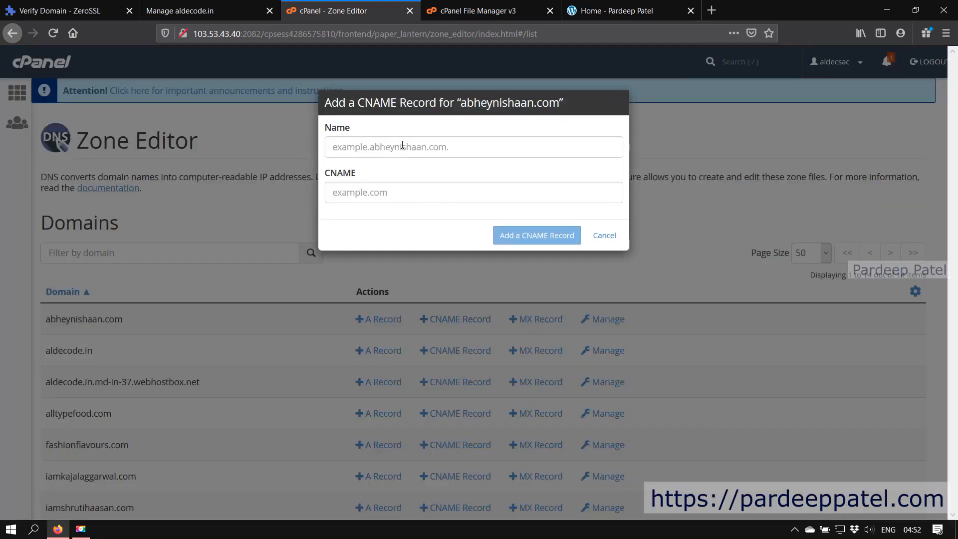
left_click(604, 237)
scroll(77, 436, "down", 4)
scroll(77, 436, "down", 2)
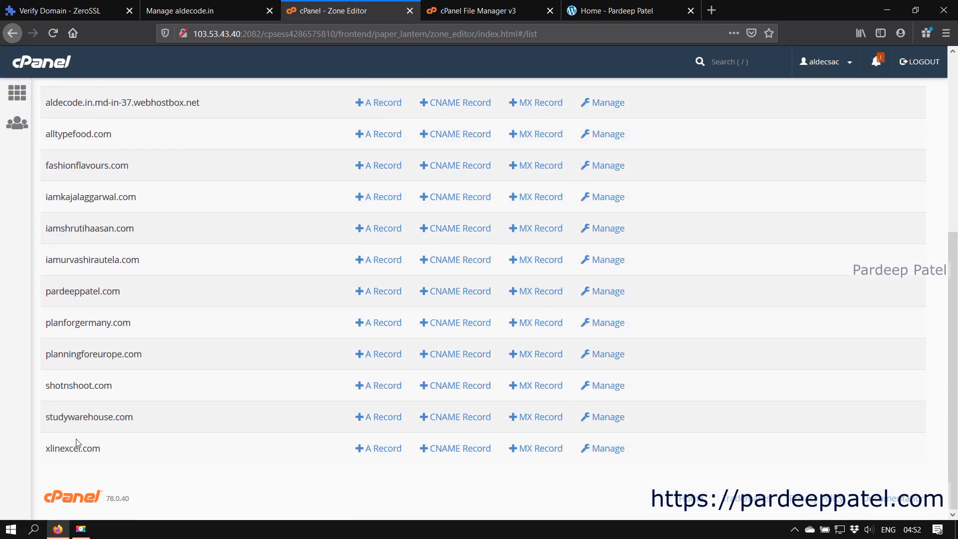
left_click(448, 293)
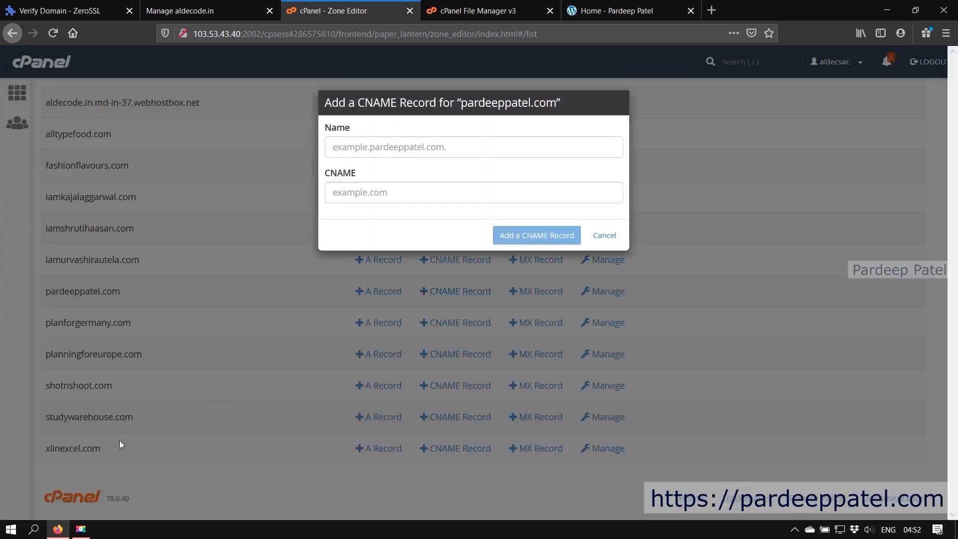
Step: Compare ZeroSSL's required CNAME record details with the Name and CNAME fields of cPanel's new record form
left_click(65, 5)
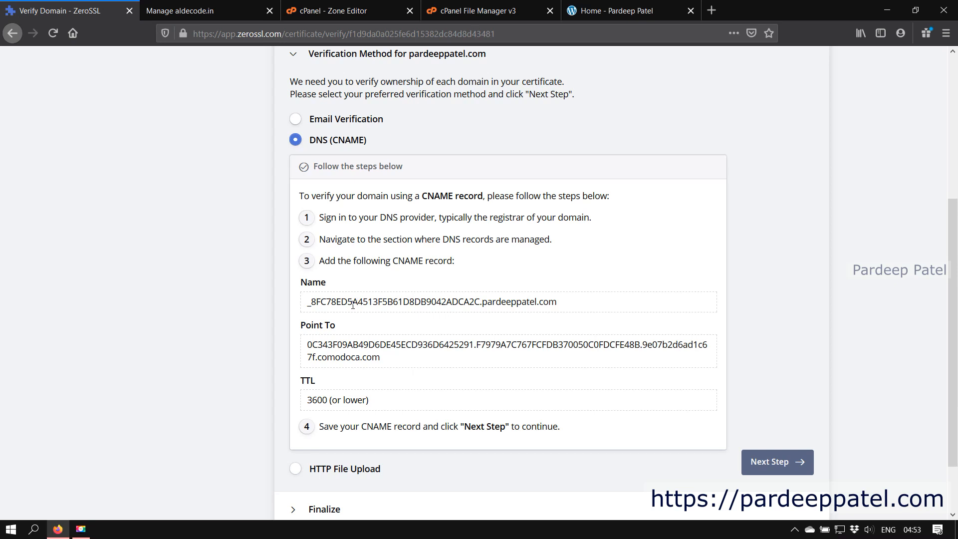
left_click(187, 6)
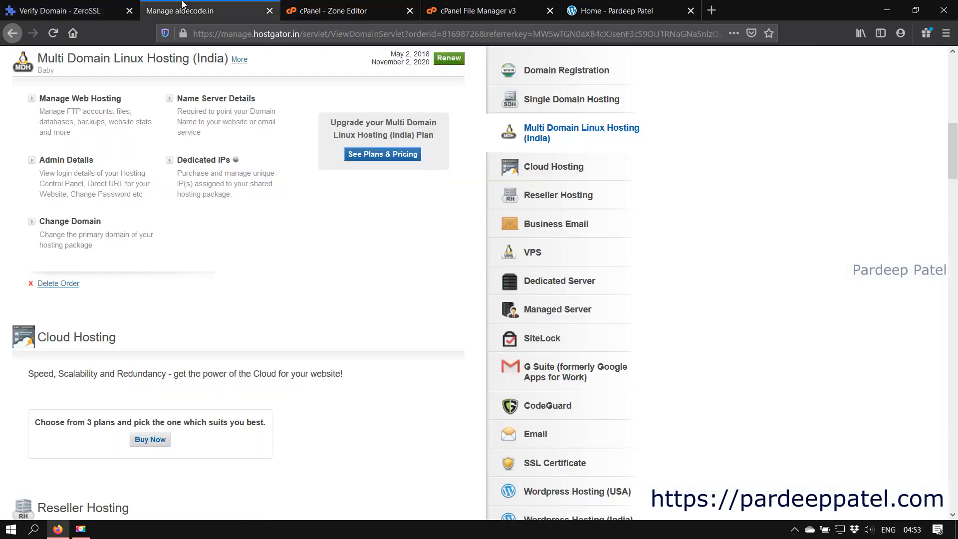
left_click(403, 5)
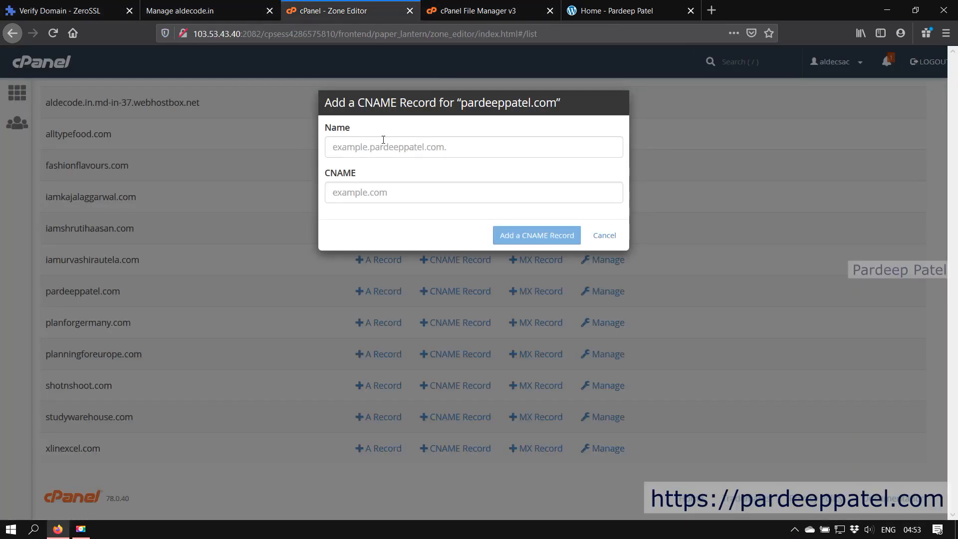
left_click(461, 146)
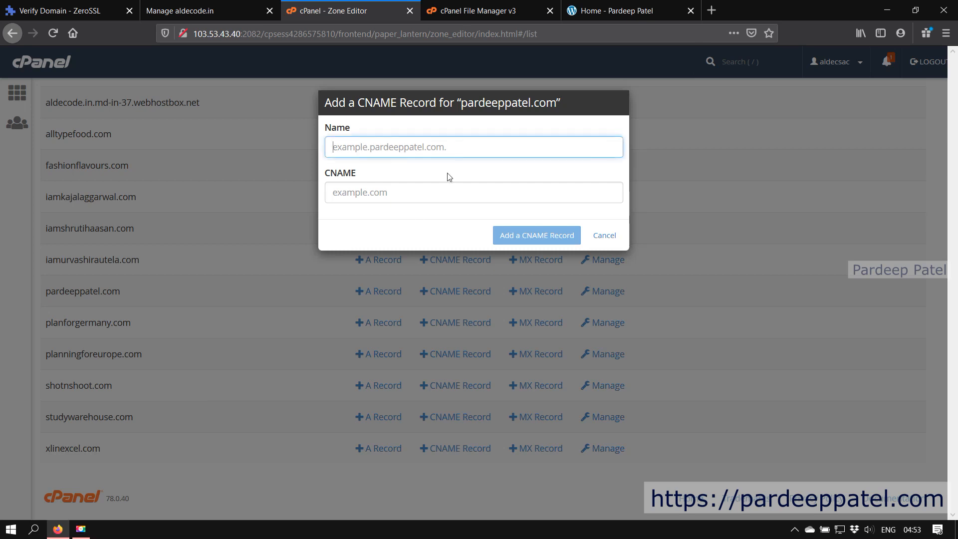
left_click(409, 192)
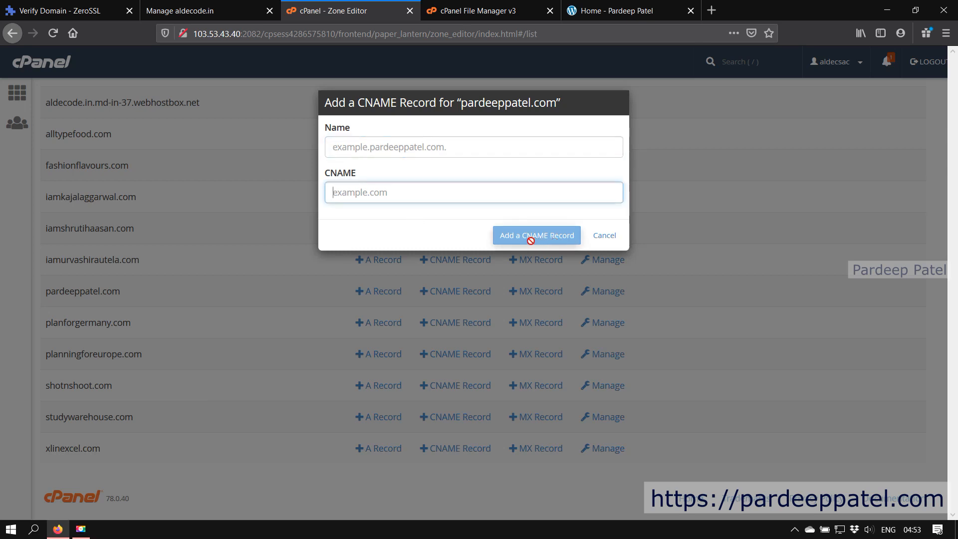
Step: Copy the verification record's Name value from ZeroSSL into the Name field of the new CNAME record in cPanel
left_click(58, 5)
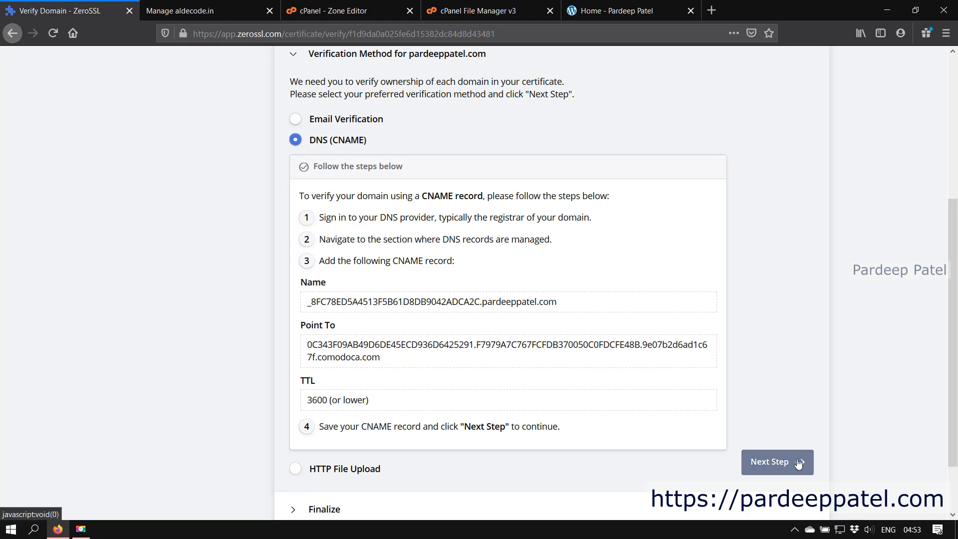
left_click(402, 306)
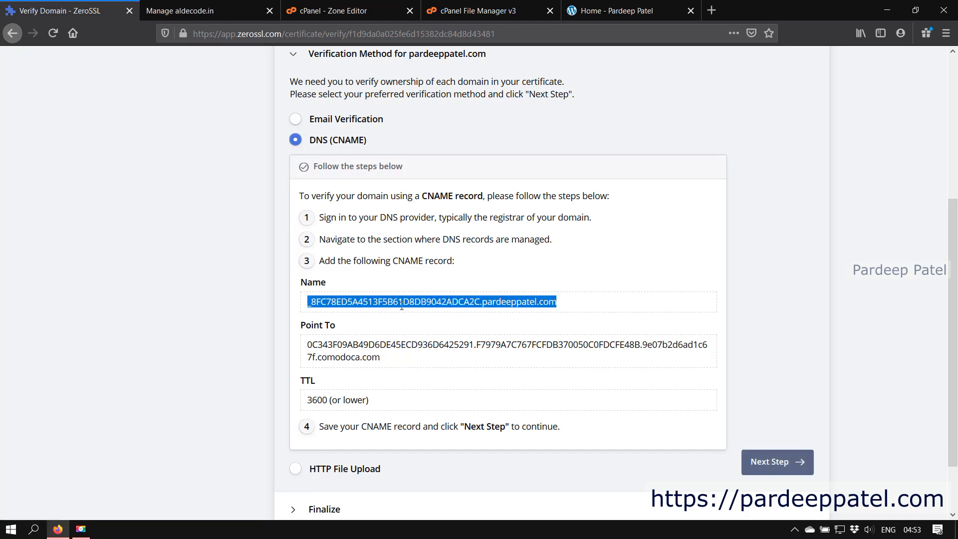
right_click(404, 309)
left_click(432, 318)
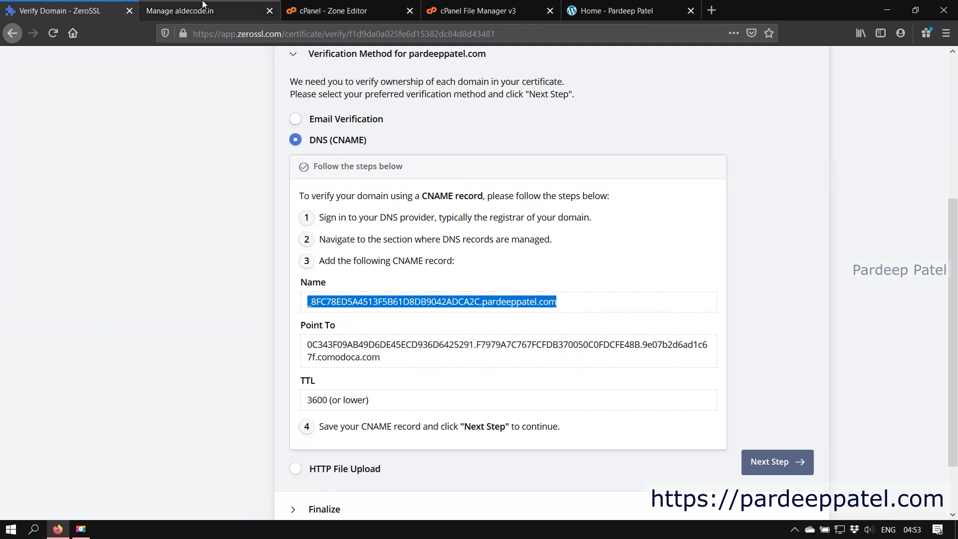
key("ctrl+Tab")
key("ctrl+Tab")
right_click(388, 149)
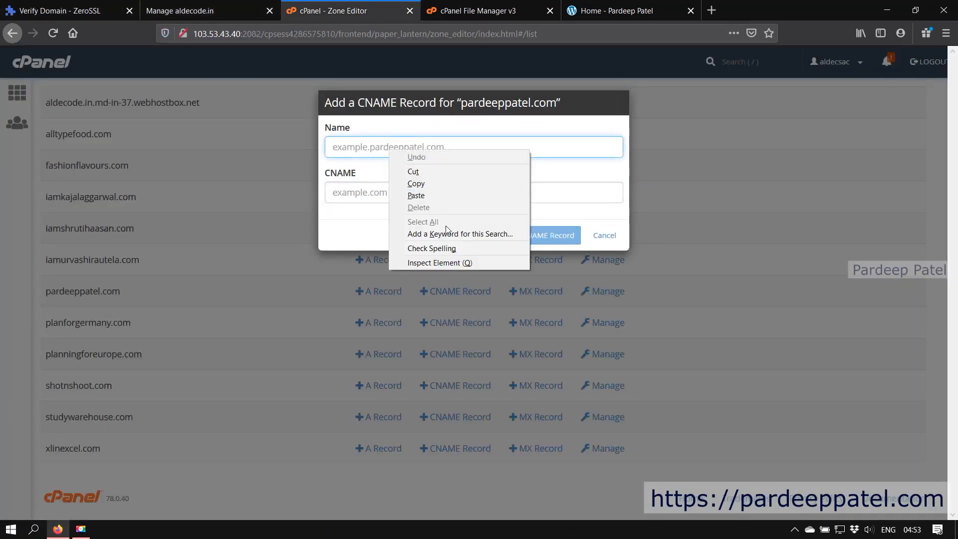
left_click(438, 196)
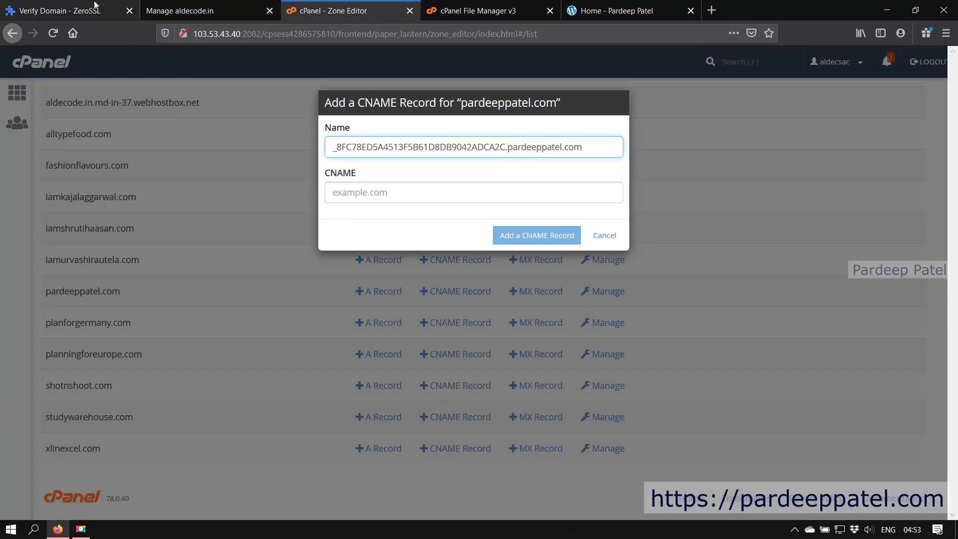
Step: Copy the Point To value from ZeroSSL into the CNAME field of the new record in cPanel
left_click(109, 17)
left_click(355, 354)
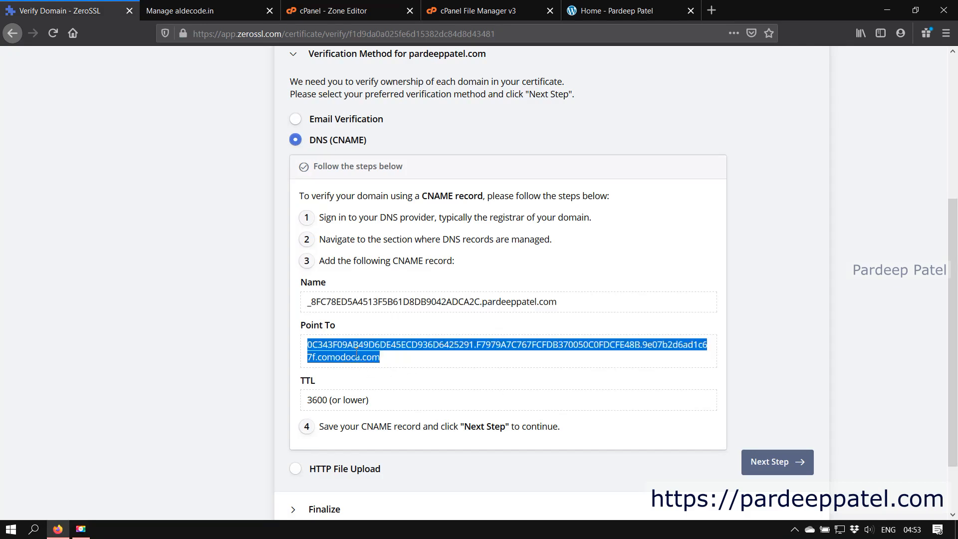
right_click(356, 354)
left_click(391, 434)
left_click(344, 7)
left_click(352, 202)
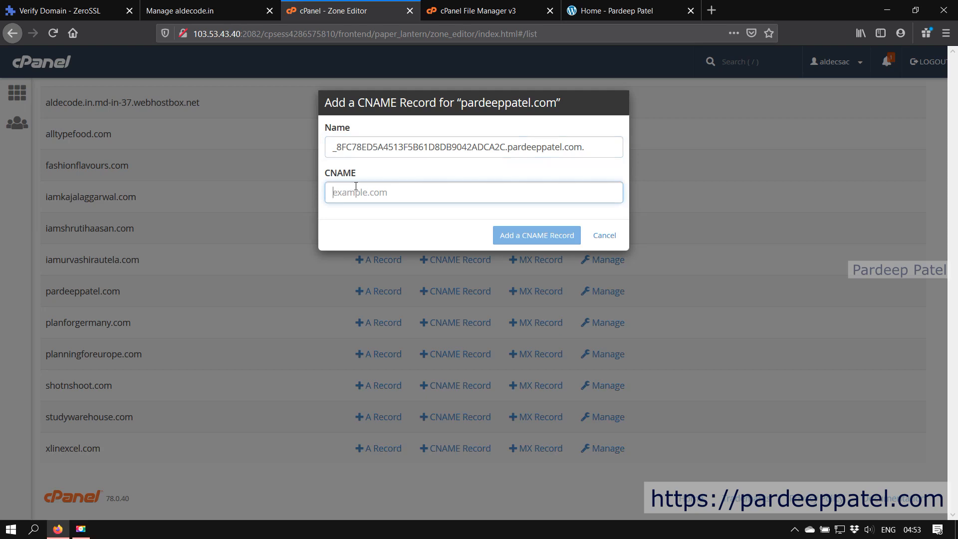
right_click(359, 192)
left_click(402, 235)
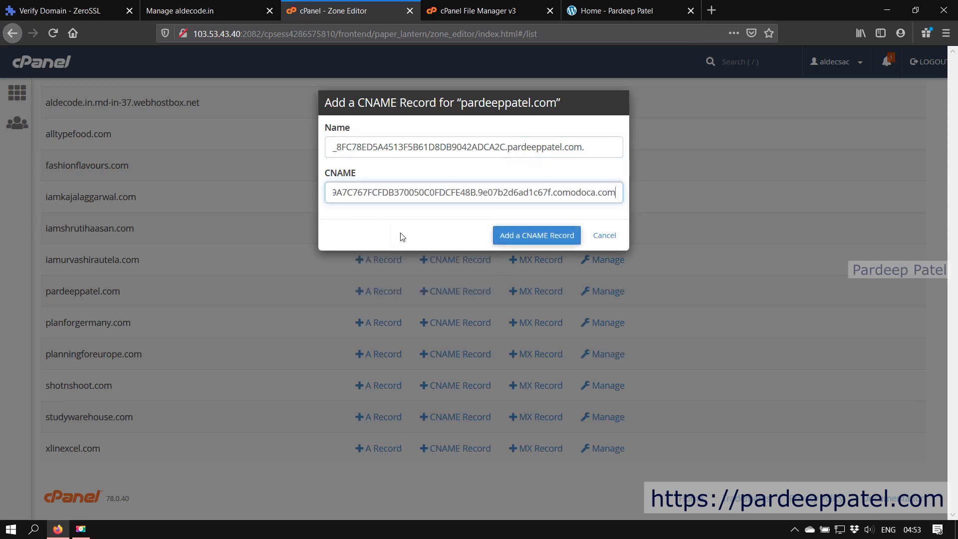
Step: Review ZeroSSL's remaining CNAME instructions against the filled-in record, and cancel adding the record in cPanel
left_click(66, 7)
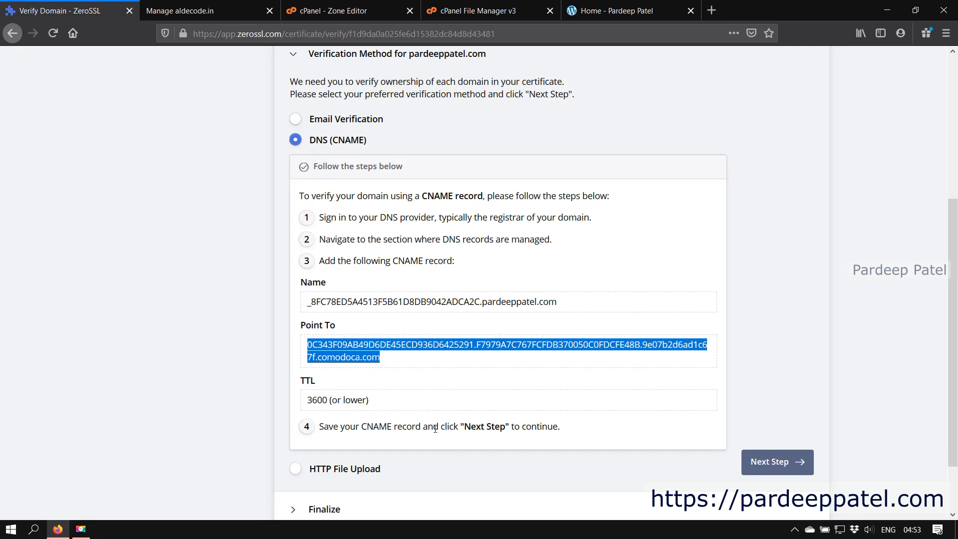
scroll(435, 428, "down", 3)
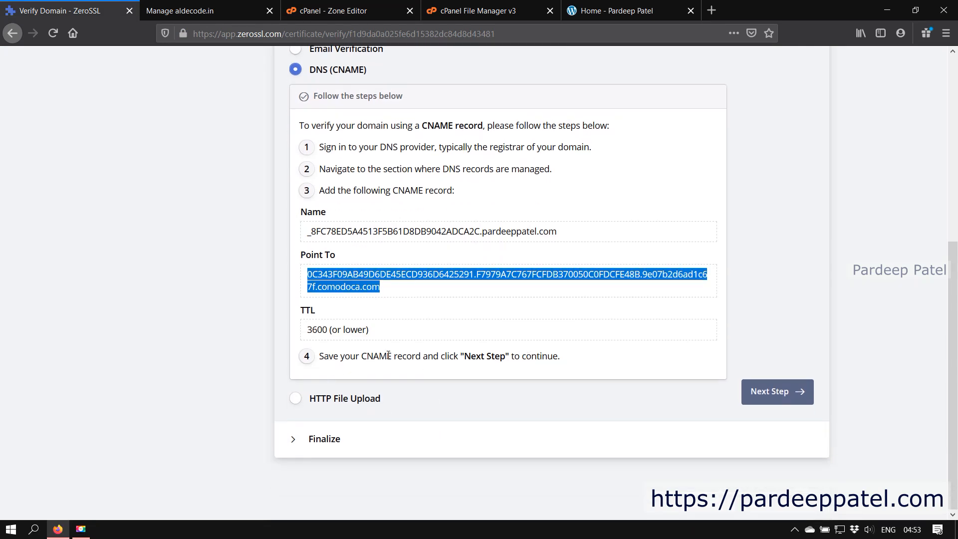
left_click(359, 9)
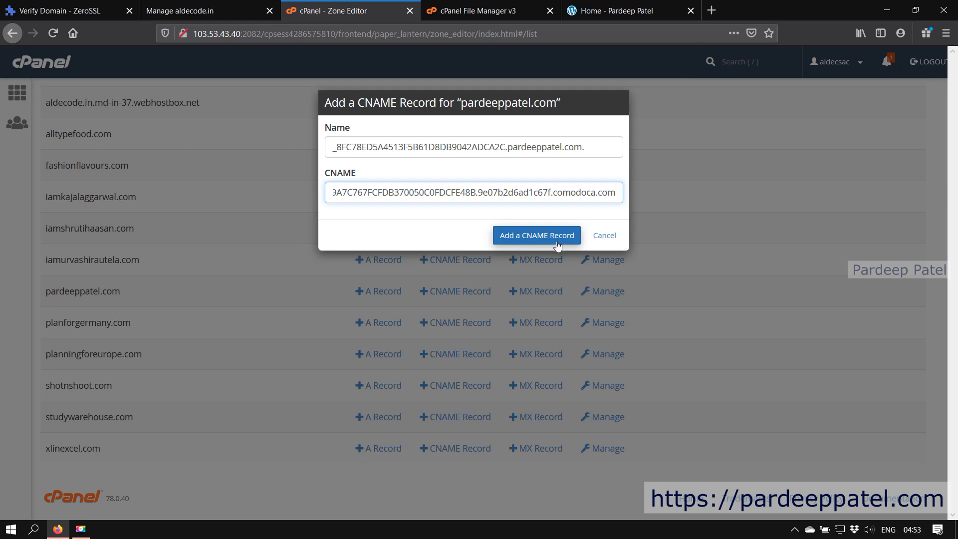
left_click(70, 11)
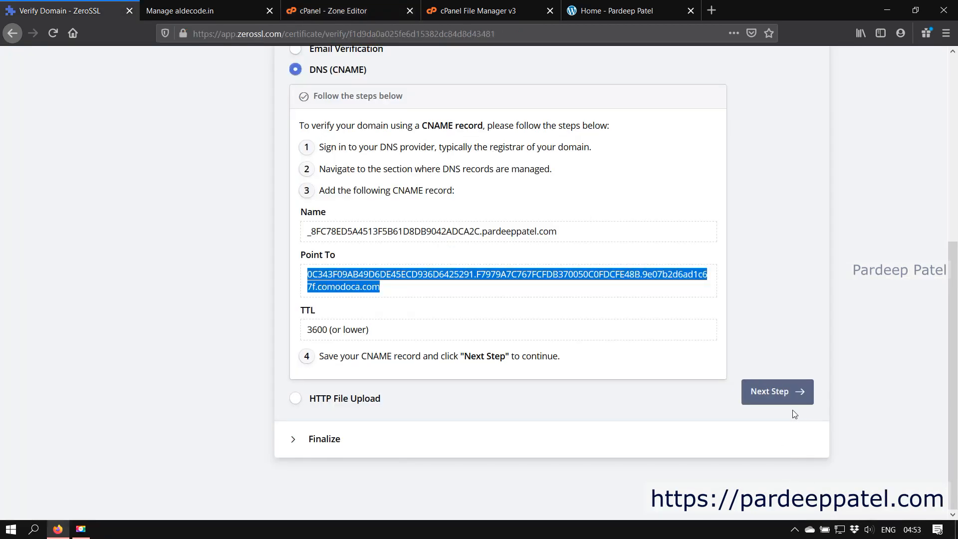
scroll(673, 382, "up", 2)
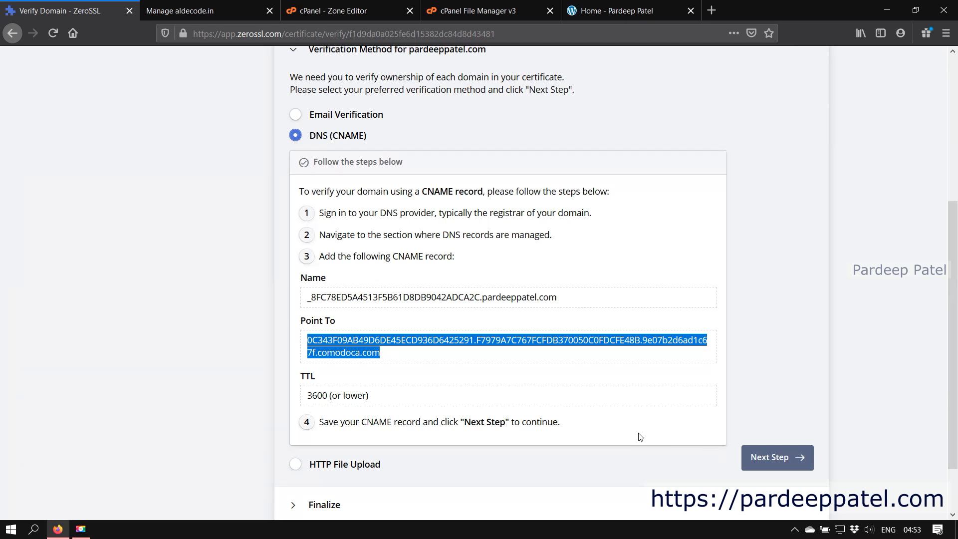
left_click(351, 6)
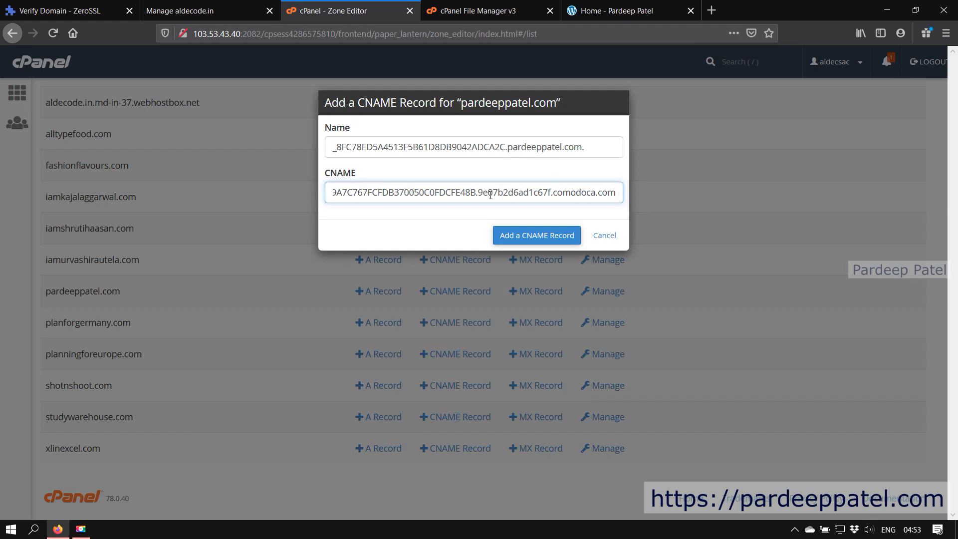
left_click(604, 236)
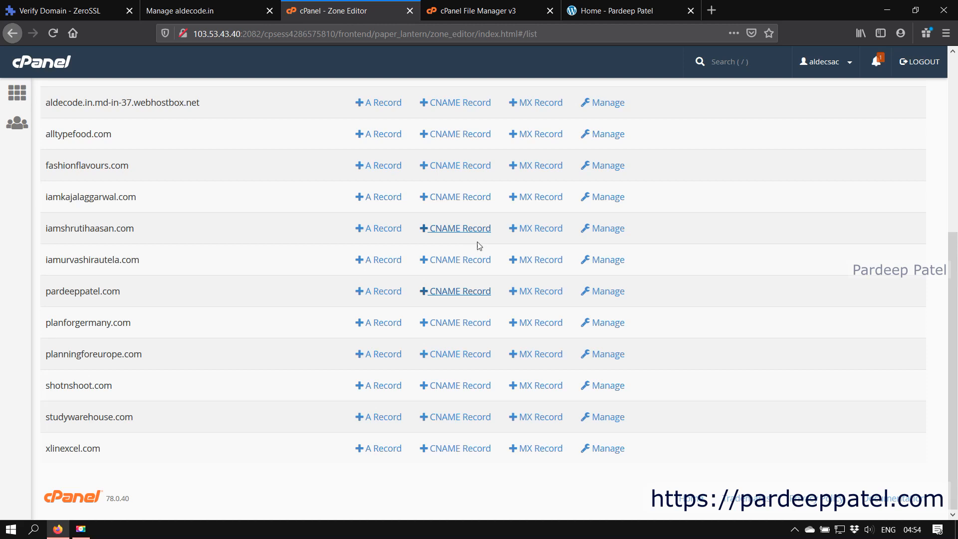
Step: Return to ZeroSSL and choose HTTP File Upload as the domain's verification method
left_click(70, 10)
scroll(352, 329, "down", 1)
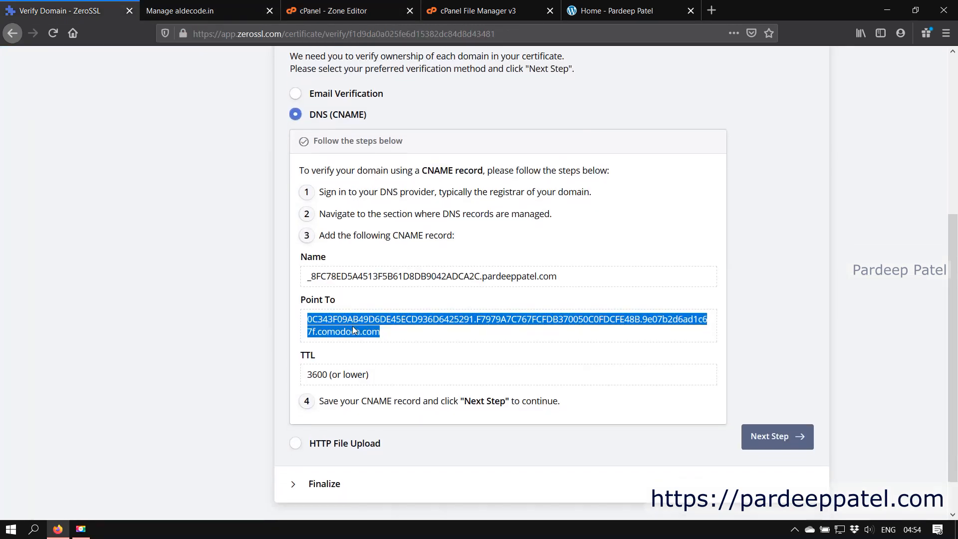
scroll(352, 329, "down", 1)
left_click(296, 401)
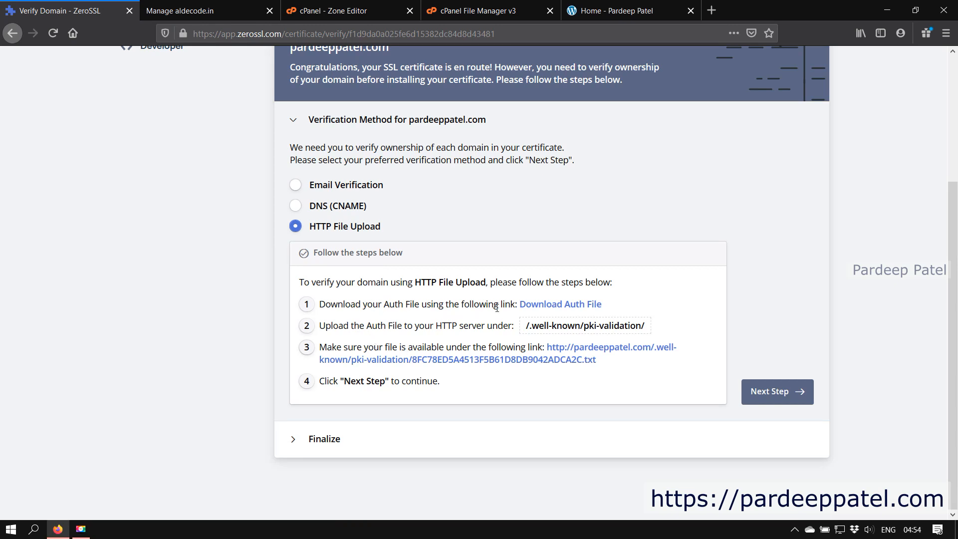
Step: Download ZeroSSL's Auth File and save the text file to the Desktop
left_click(548, 305)
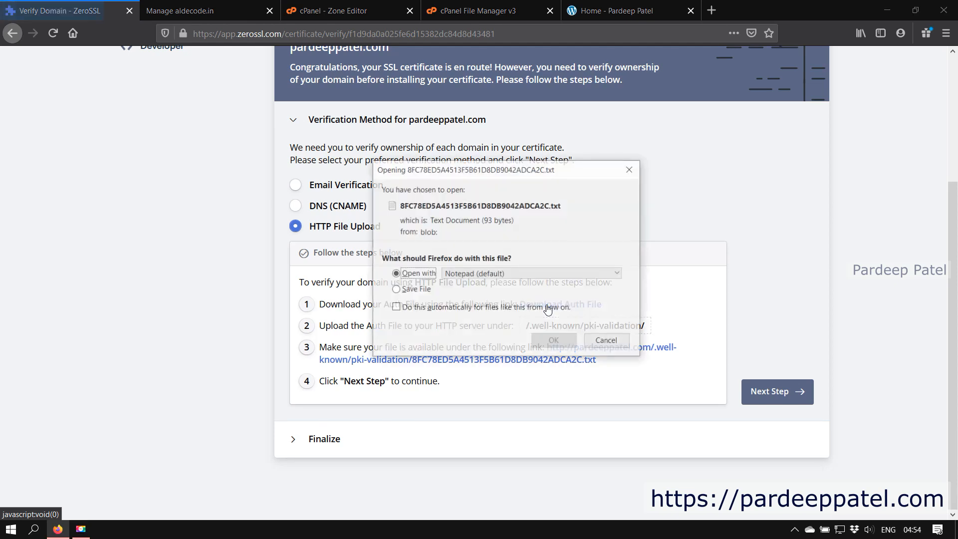
left_click(415, 293)
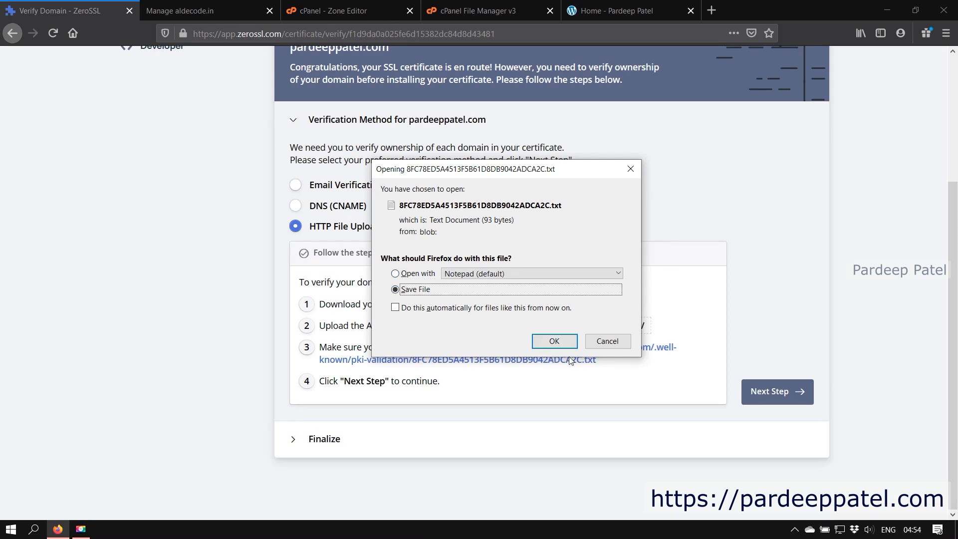
left_click(422, 276)
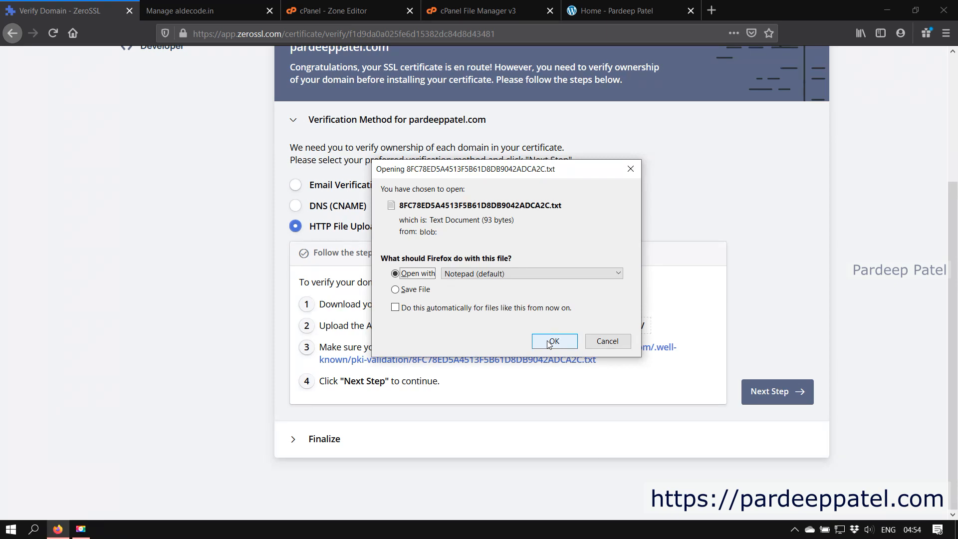
key("Down")
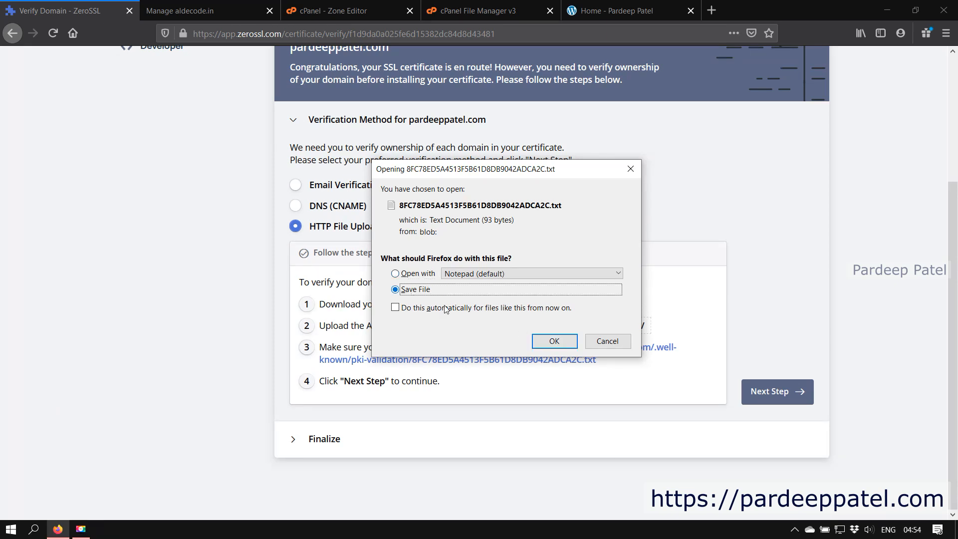
left_click(555, 341)
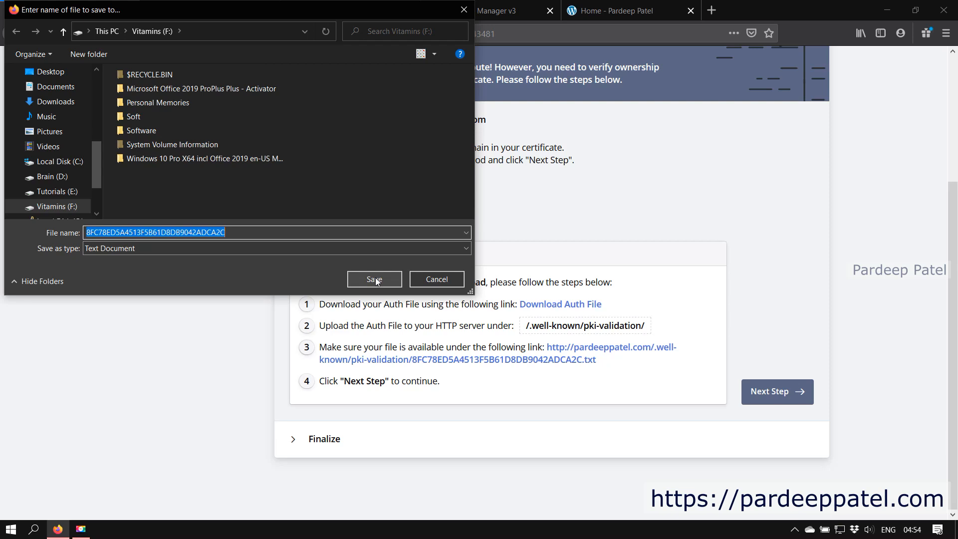
scroll(79, 139, "up", 3)
scroll(67, 113, "up", 4)
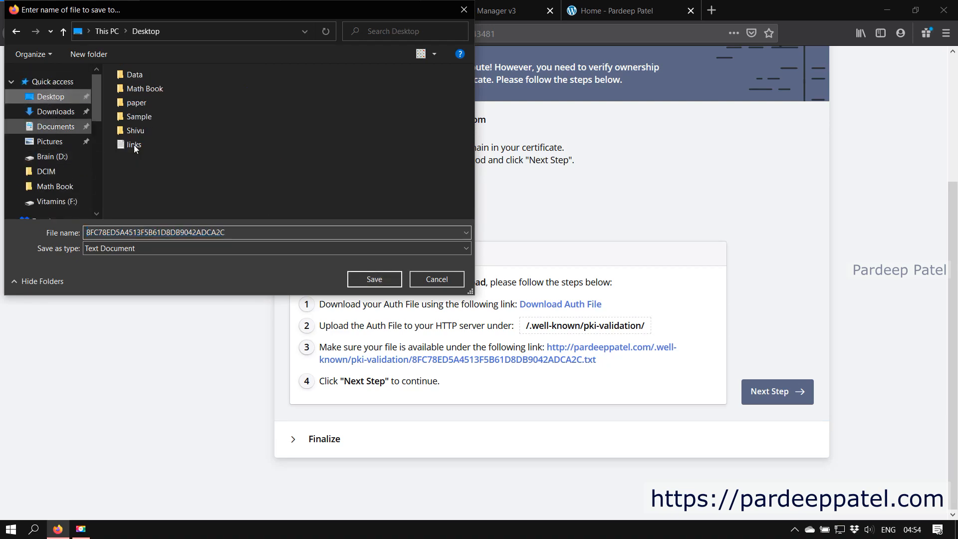
left_click(378, 282)
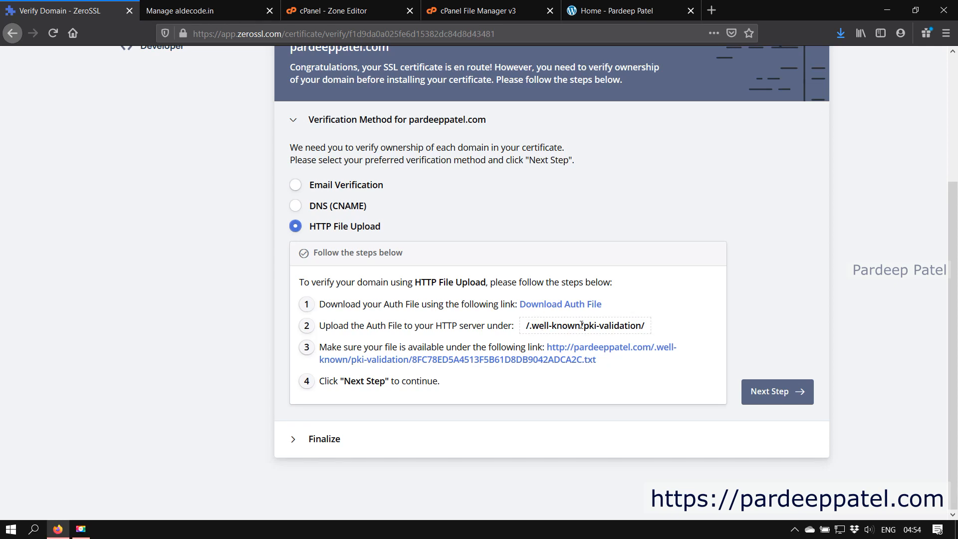
Step: Note the pki-validation folder name in ZeroSSL's upload path, and open the site's .well-known folder in cPanel File Manager
left_click_drag(585, 325, 642, 324)
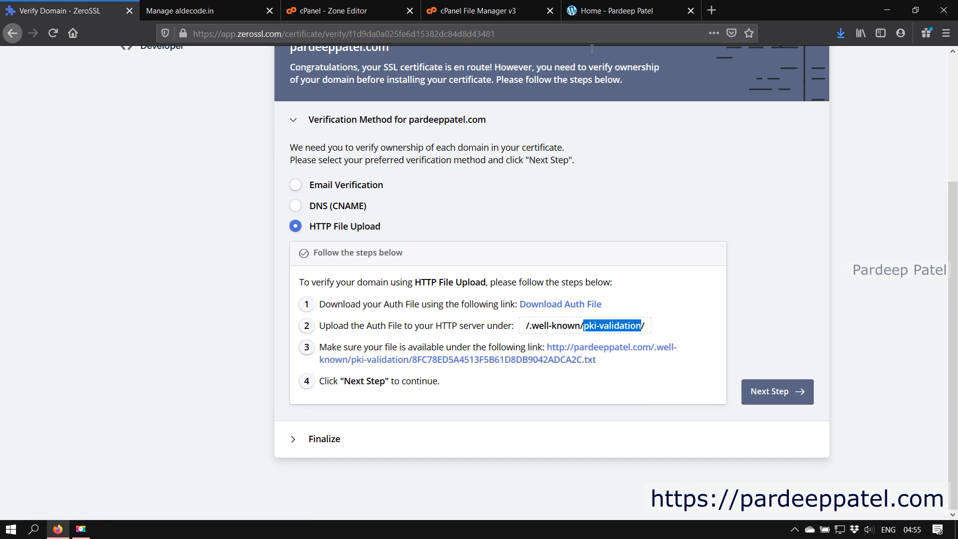
left_click(487, 5)
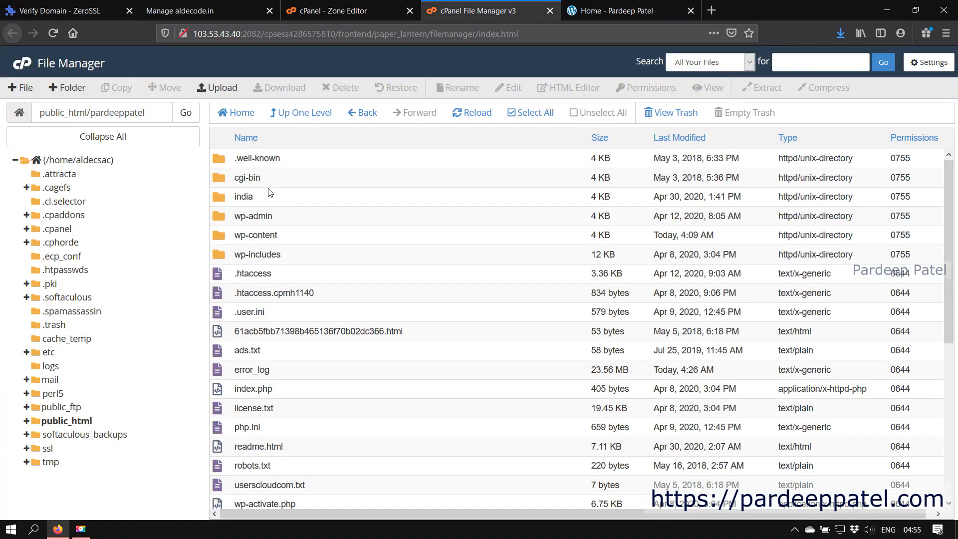
double_click(220, 158)
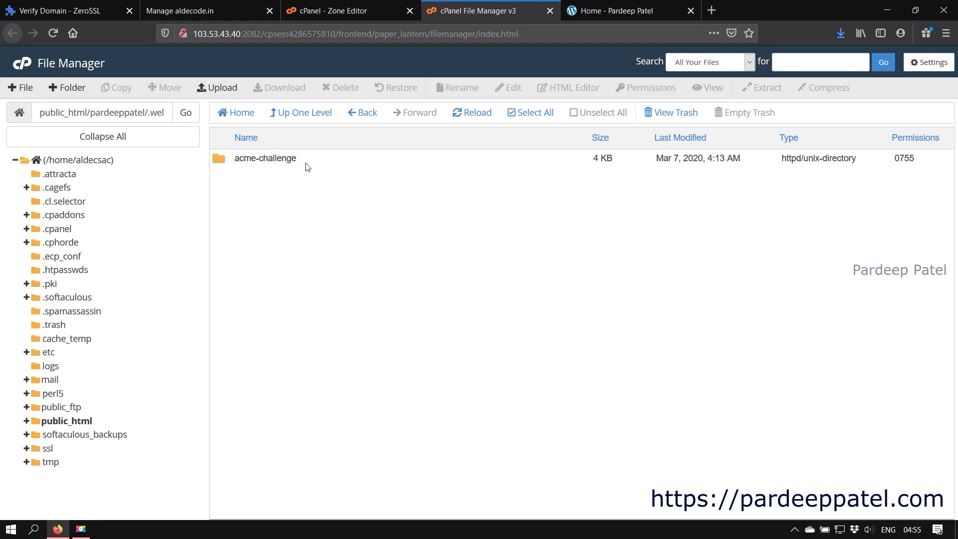
Step: Copy the folder name pki-validation from ZeroSSL and create a folder with that name inside .well-known in File Manager
left_click(52, 6)
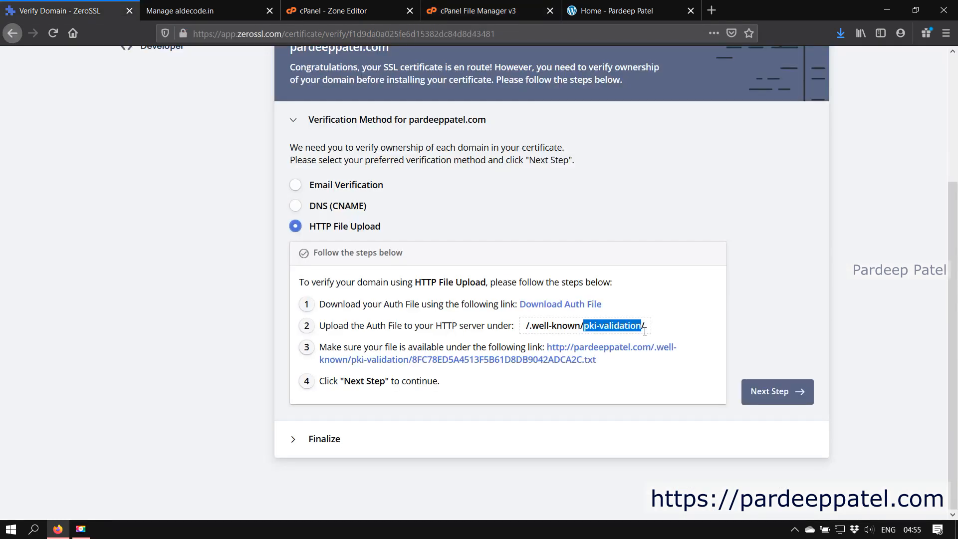
right_click(622, 330)
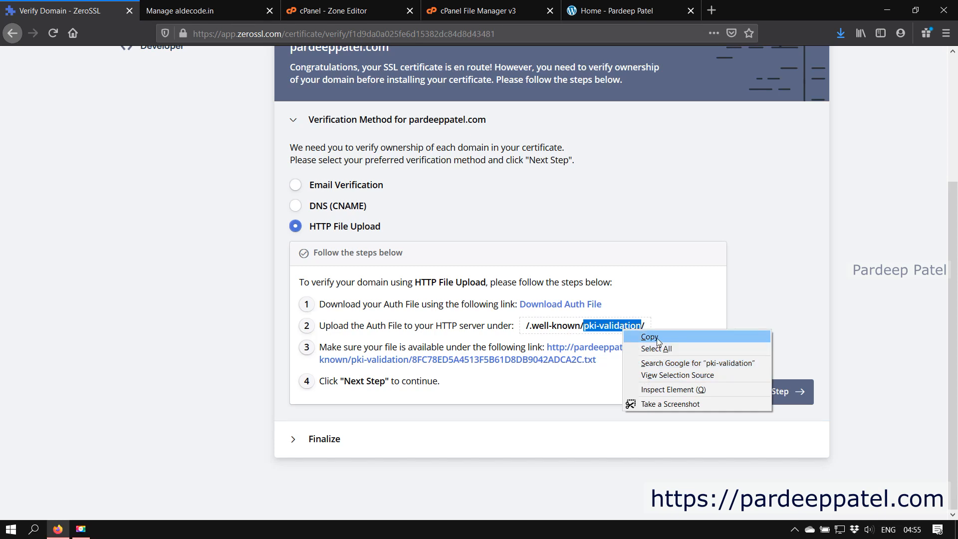
left_click(649, 335)
left_click(463, 7)
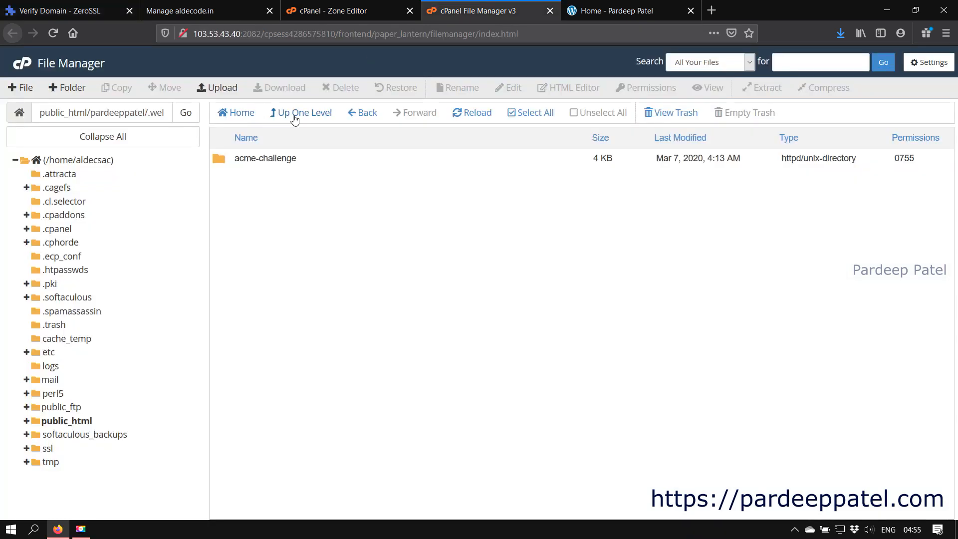
left_click(66, 88)
right_click(372, 261)
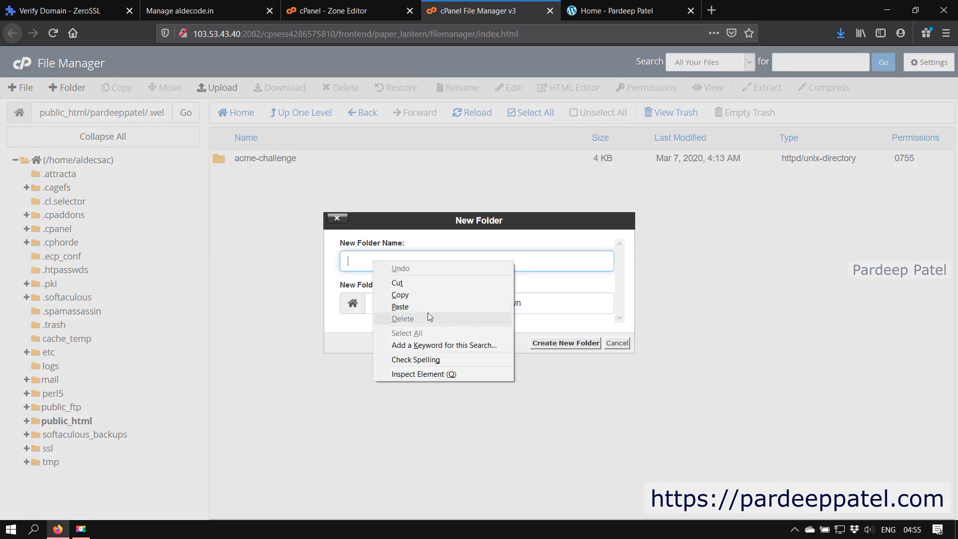
left_click(427, 312)
left_click(550, 342)
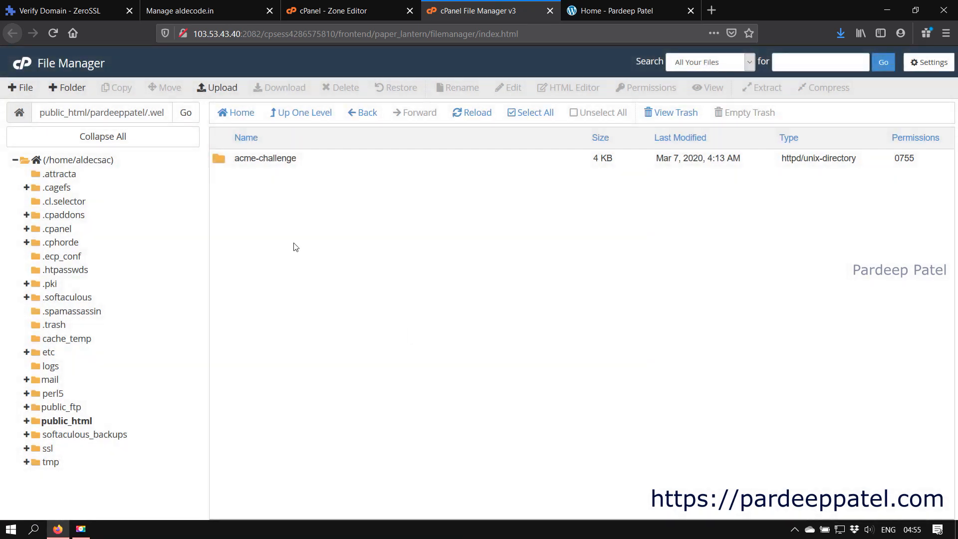
Step: Open the pki-validation folder and upload the Auth File to it from the Desktop
double_click(230, 180)
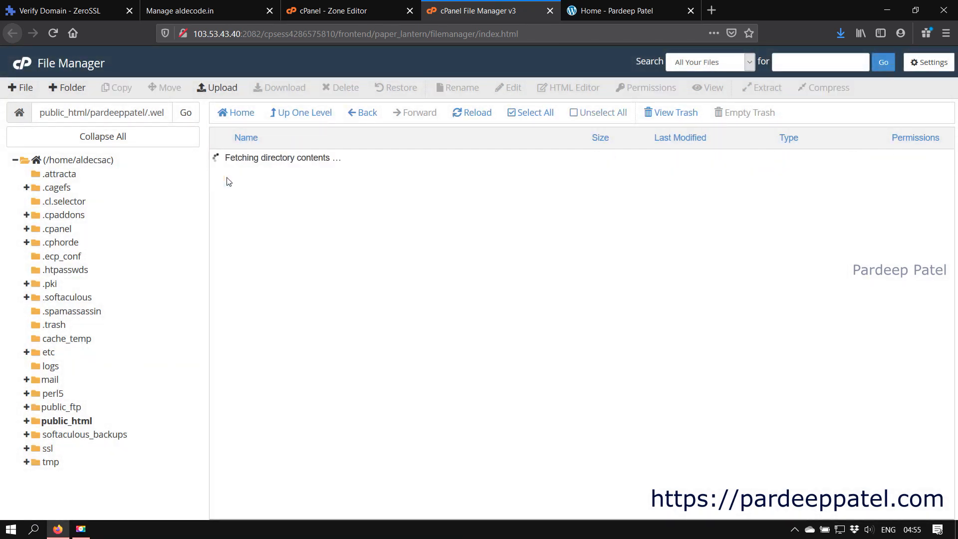
left_click(217, 88)
left_click(466, 283)
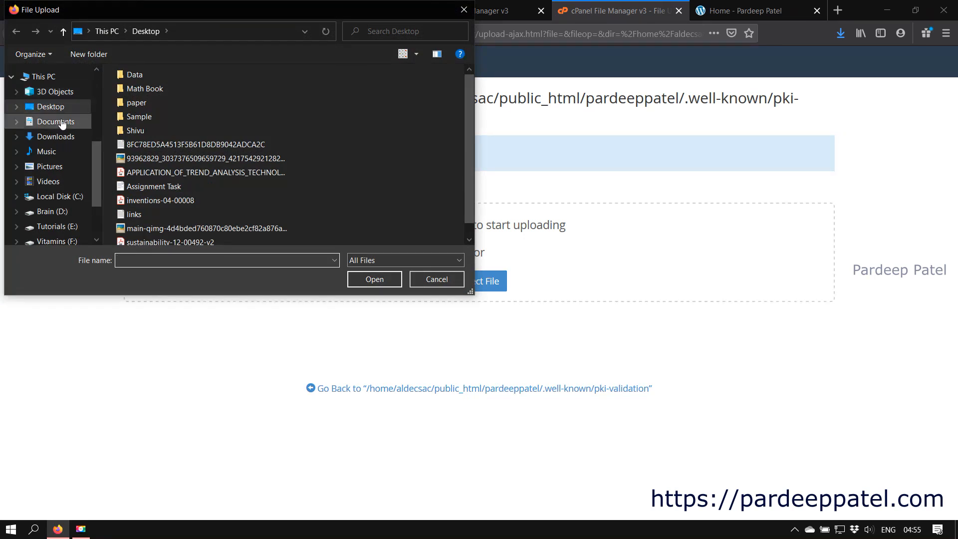
double_click(170, 147)
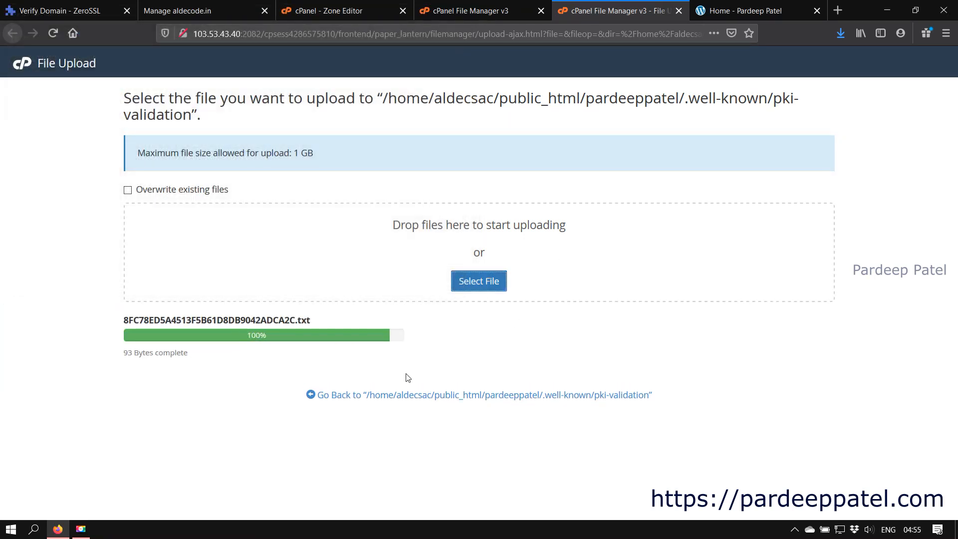
Step: Check the uploaded file through ZeroSSL's verification link, and run the domain verification in the Finalize stage
left_click(20, 7)
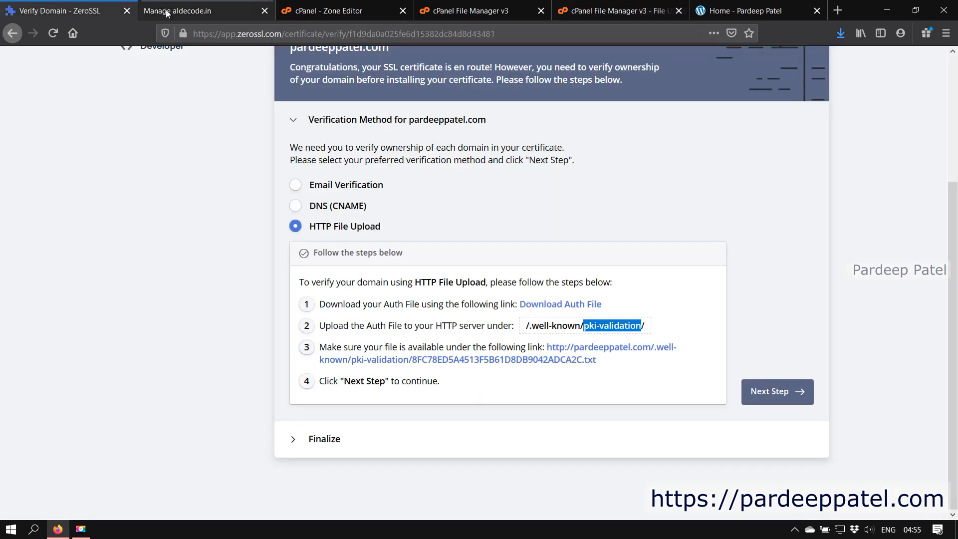
left_click(492, 360)
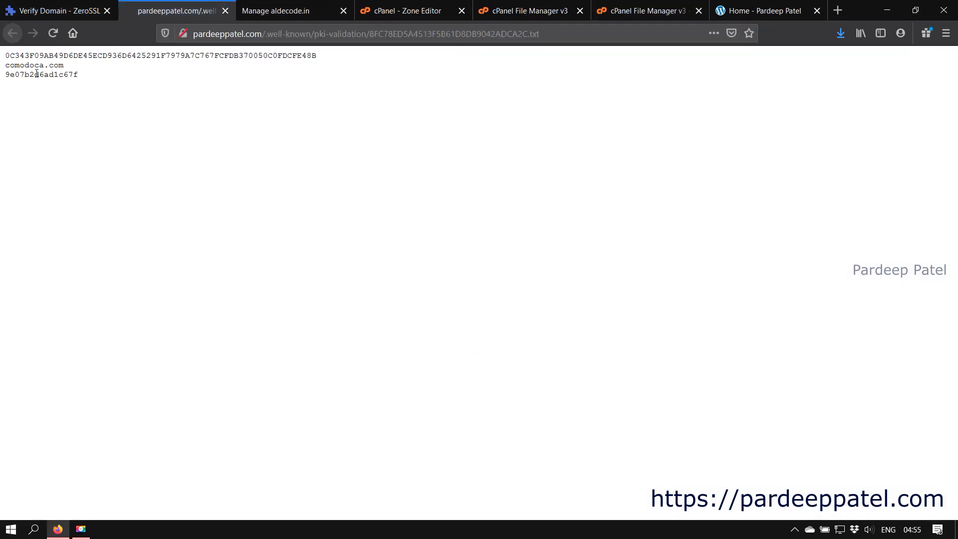
left_click(55, 10)
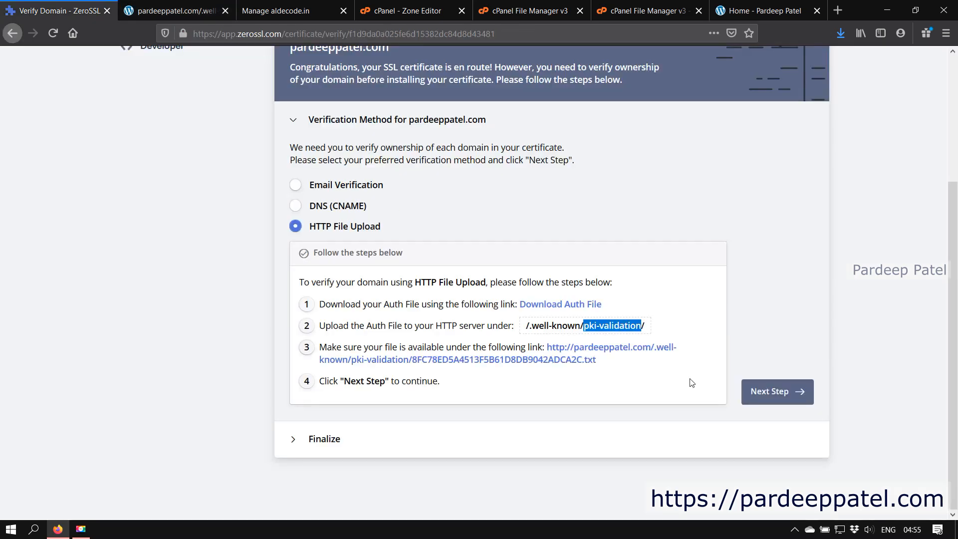
left_click(790, 395)
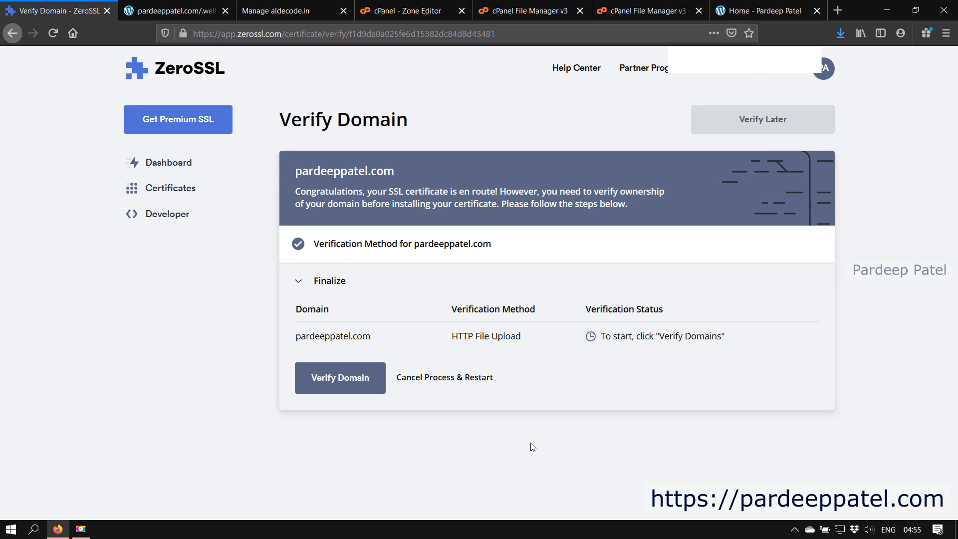
left_click(341, 384)
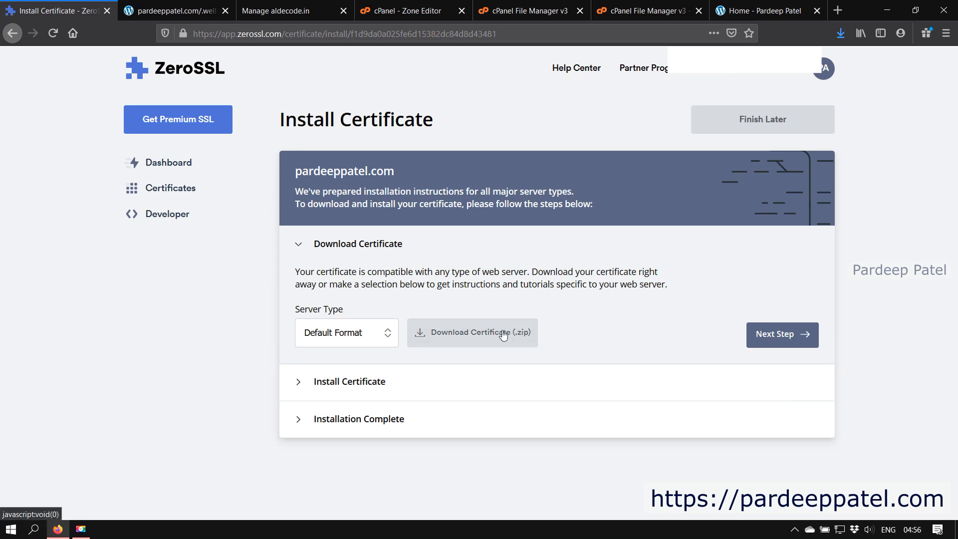
Step: Download the certificate zip in Default Format to the Desktop, and open ZeroSSL's Install Certificate section
left_click(381, 337)
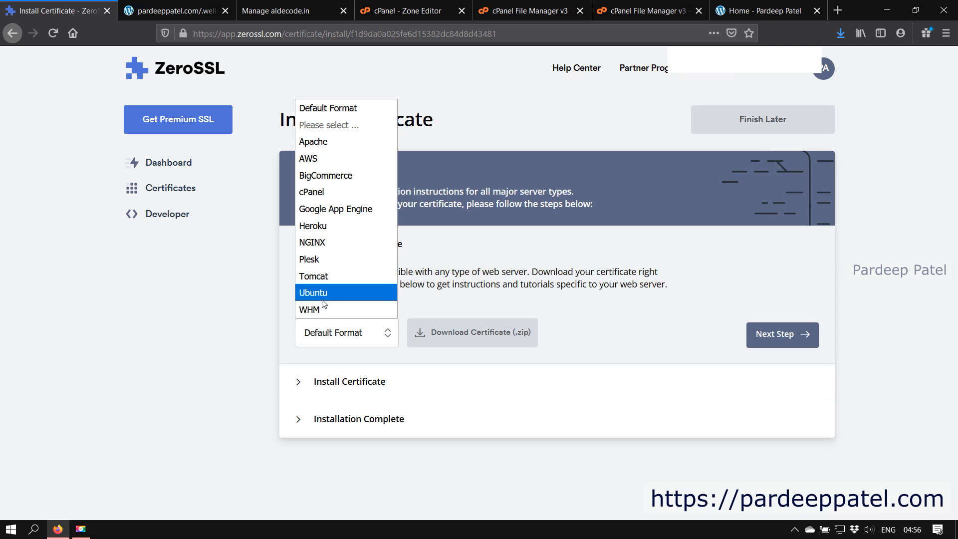
key("Escape")
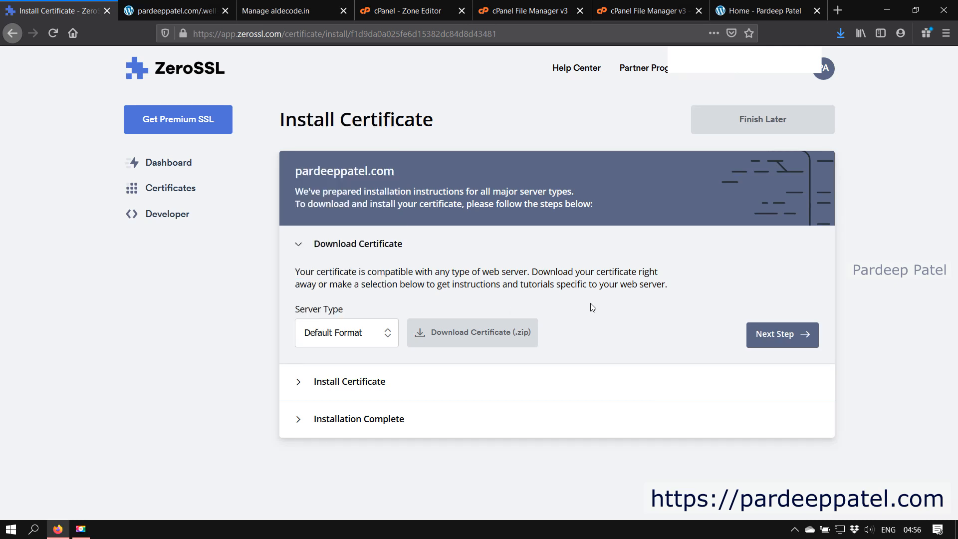
left_click(446, 333)
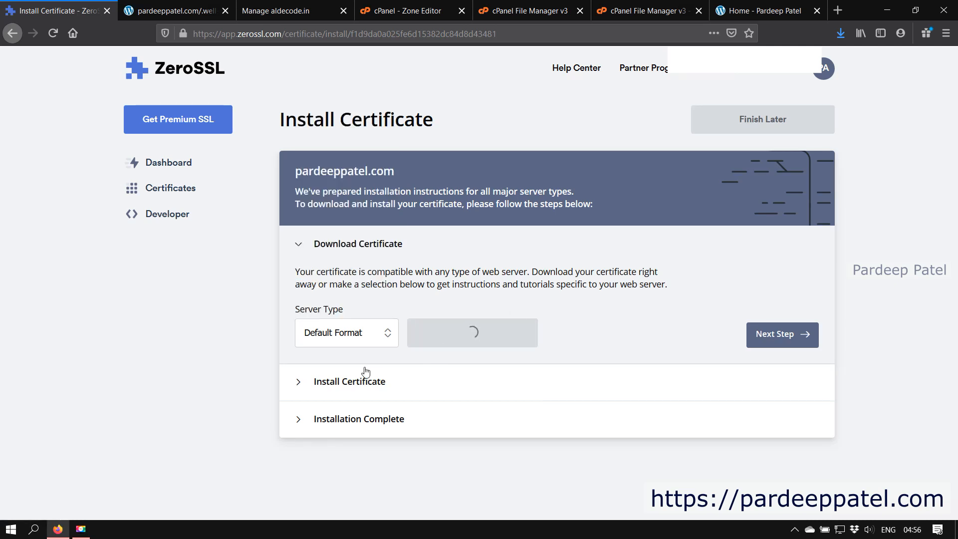
left_click(424, 291)
left_click(554, 343)
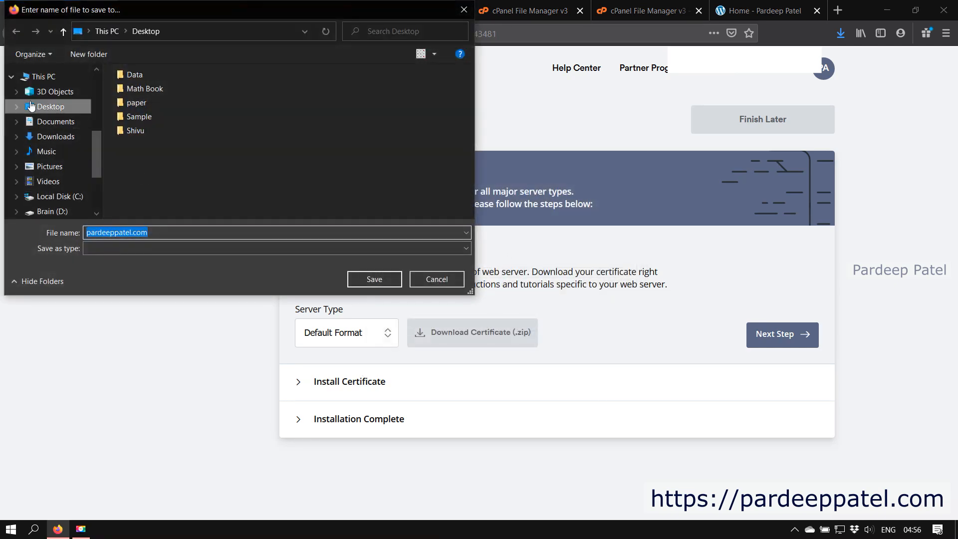
left_click(59, 107)
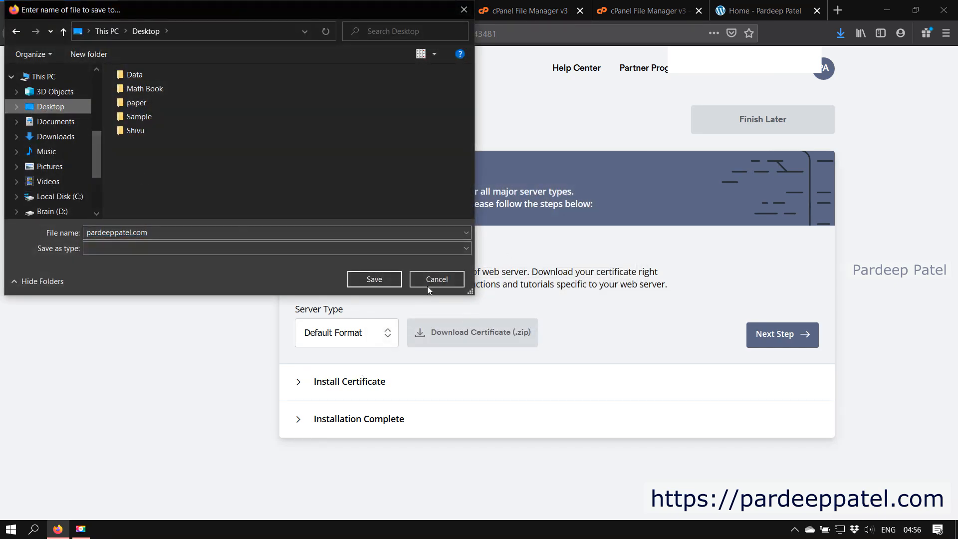
left_click(362, 281)
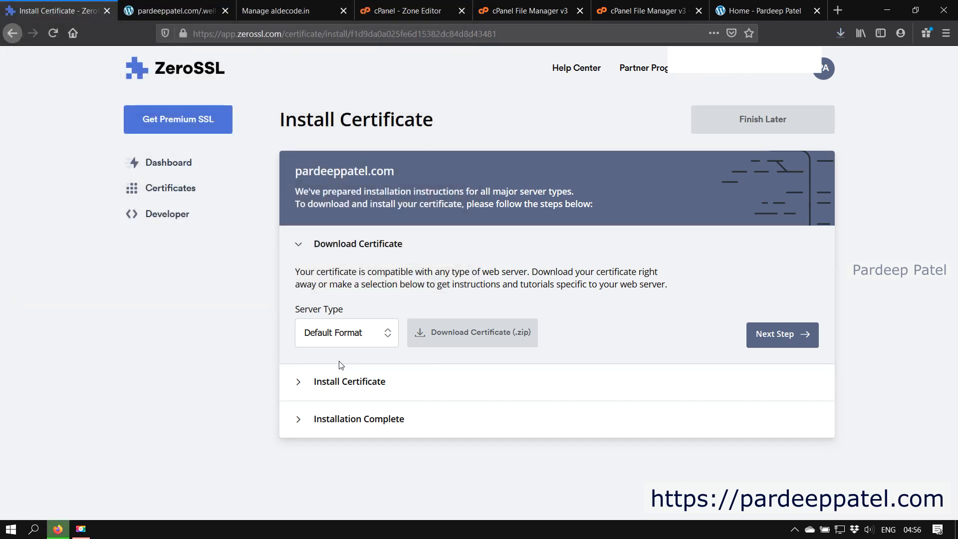
left_click(296, 382)
scroll(523, 393, "down", 3)
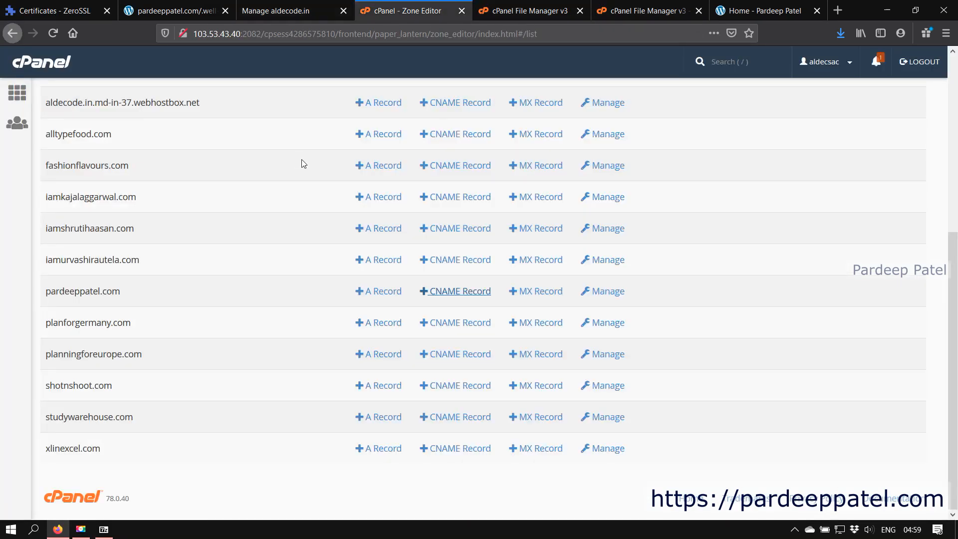
Step: Return to the cPanel home page, go to SSL/TLS under Security, and open Manage SSL sites
scroll(303, 163, "up", 5)
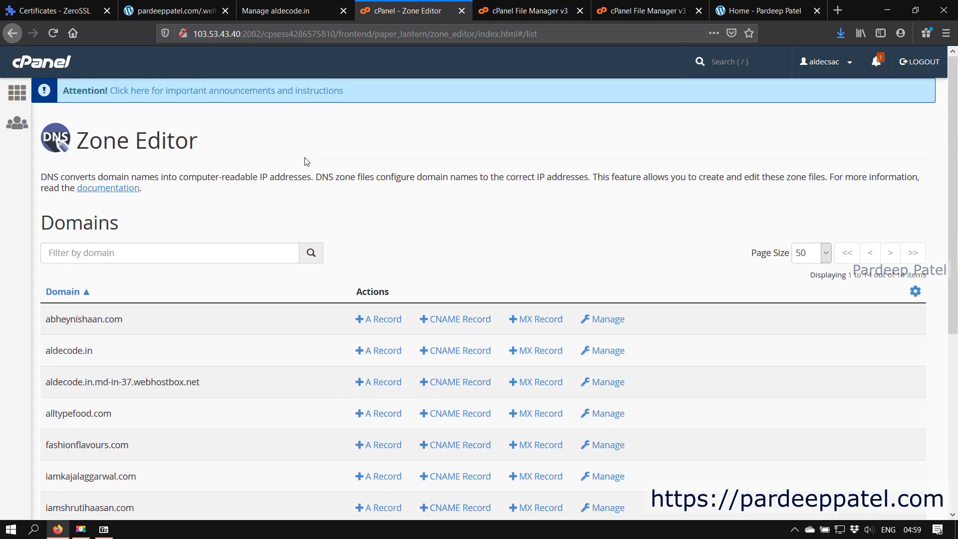
left_click(39, 65)
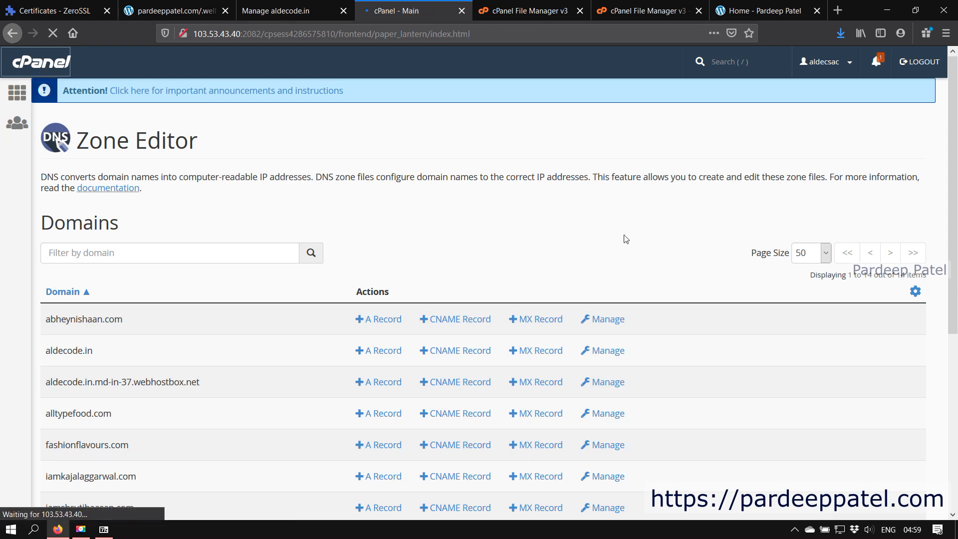
scroll(384, 292, "down", 20)
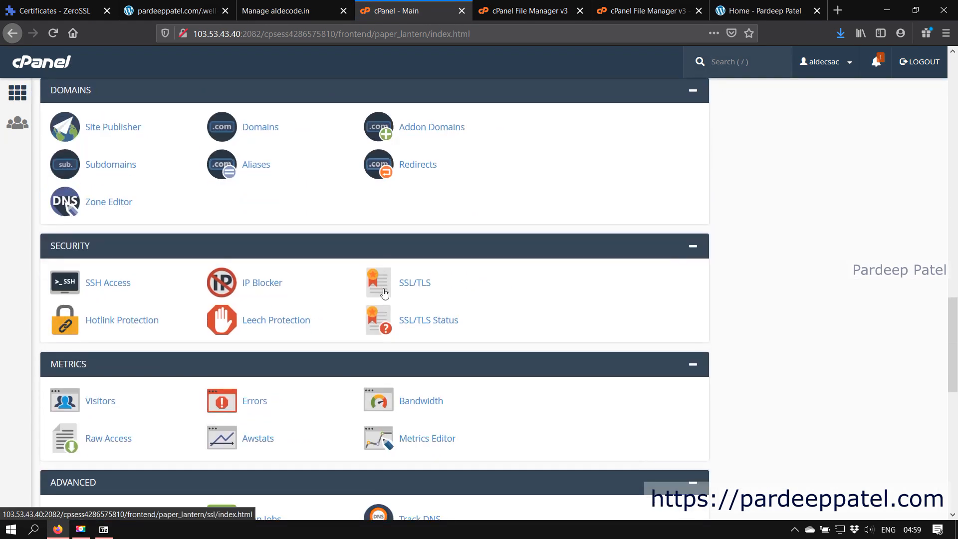
scroll(384, 293, "down", 3)
left_click(388, 152)
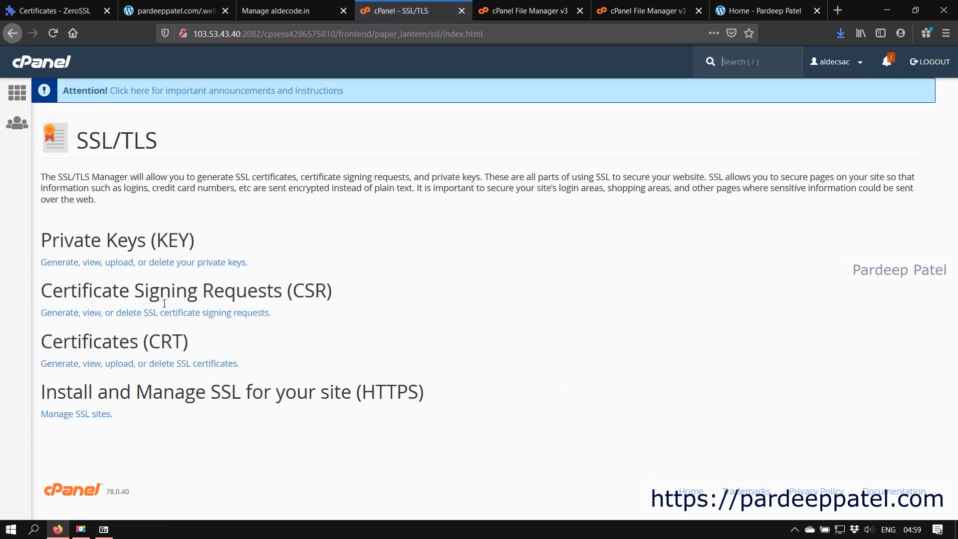
left_click(95, 414)
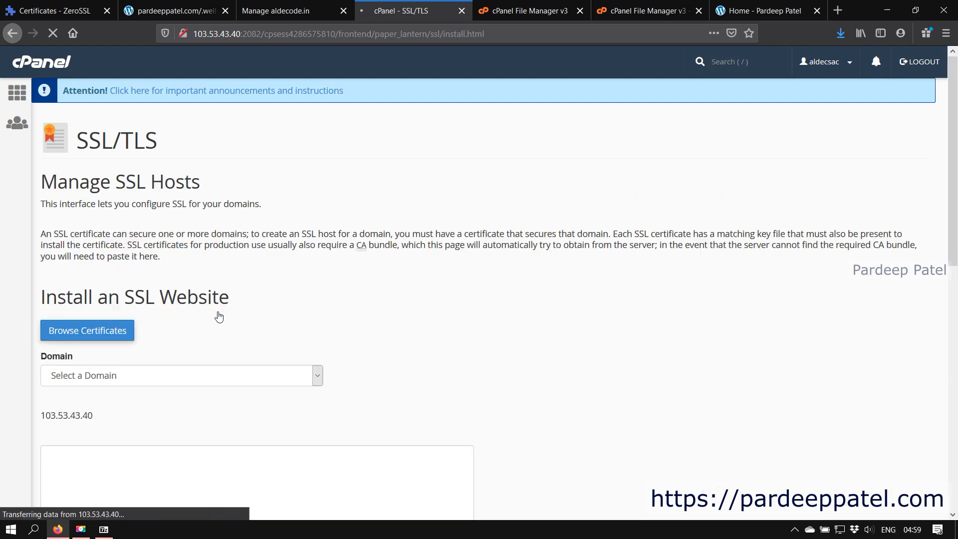
Step: In the Install an SSL Website section, select the personal website's .com domain that includes the cpanel, mail, webdisk, webmail and www subdomains
scroll(216, 464, "down", 15)
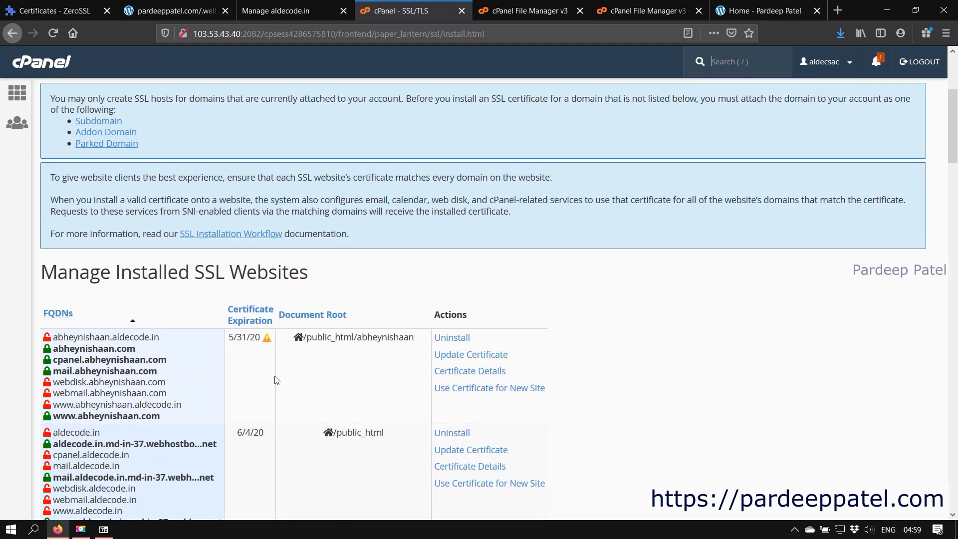
scroll(276, 380, "down", 10)
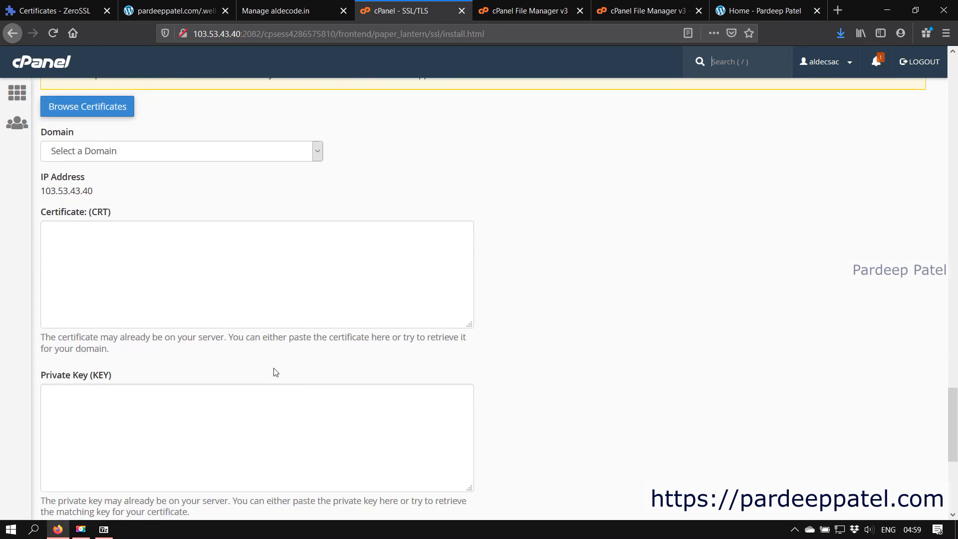
left_click(172, 152)
scroll(150, 312, "down", 4)
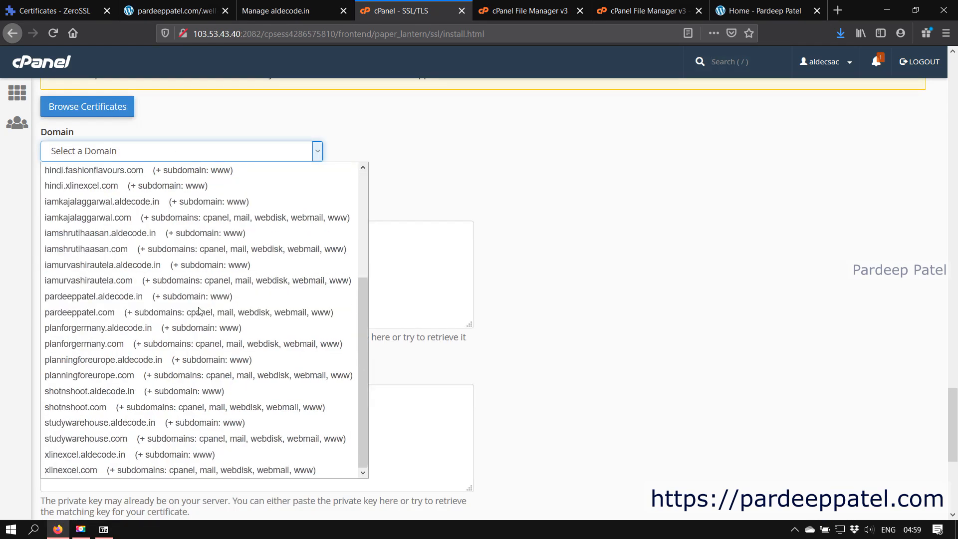
left_click(162, 320)
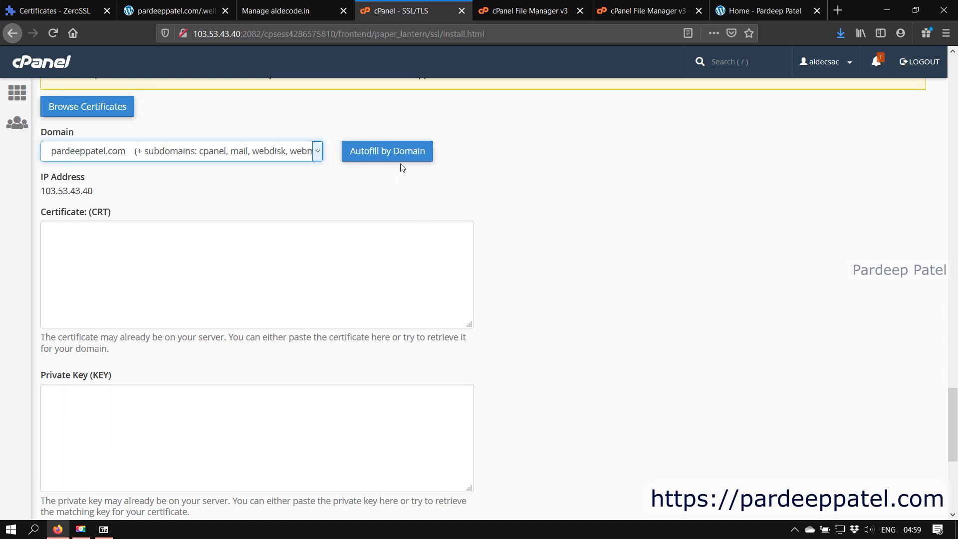
Step: Compare the files in the downloaded zip in 7-Zip with cPanel's certificate fields, and try to open private.key directly
left_click(103, 528)
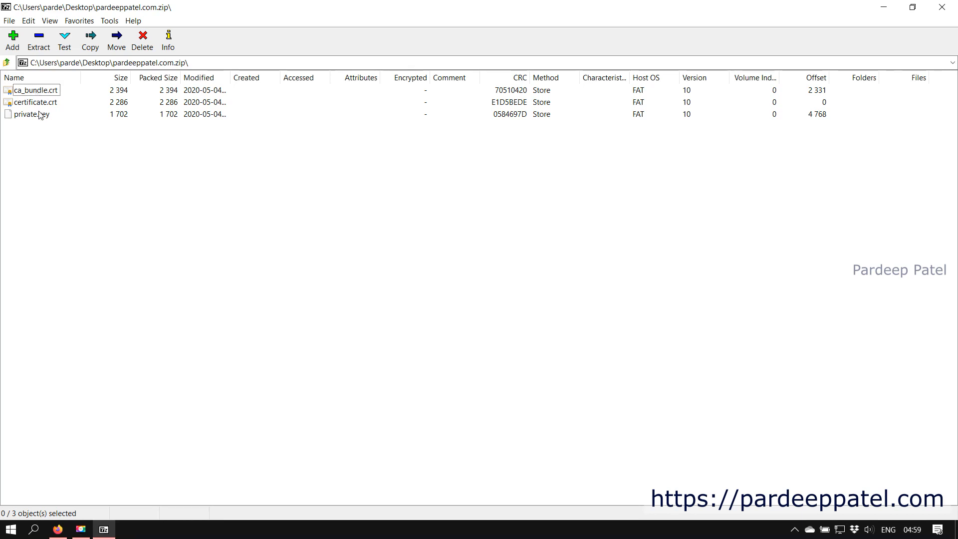
left_click(59, 531)
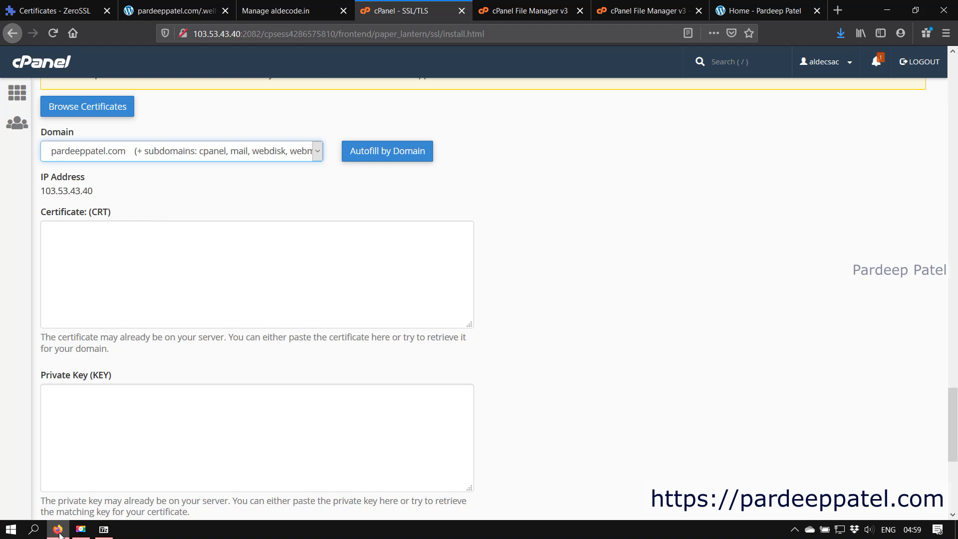
left_click(58, 530)
left_click(58, 531)
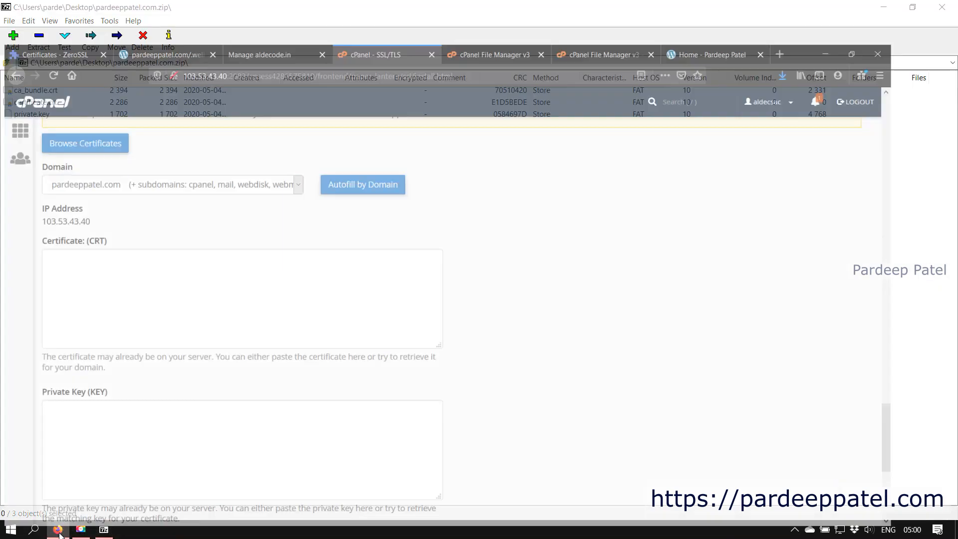
scroll(151, 402, "down", 5)
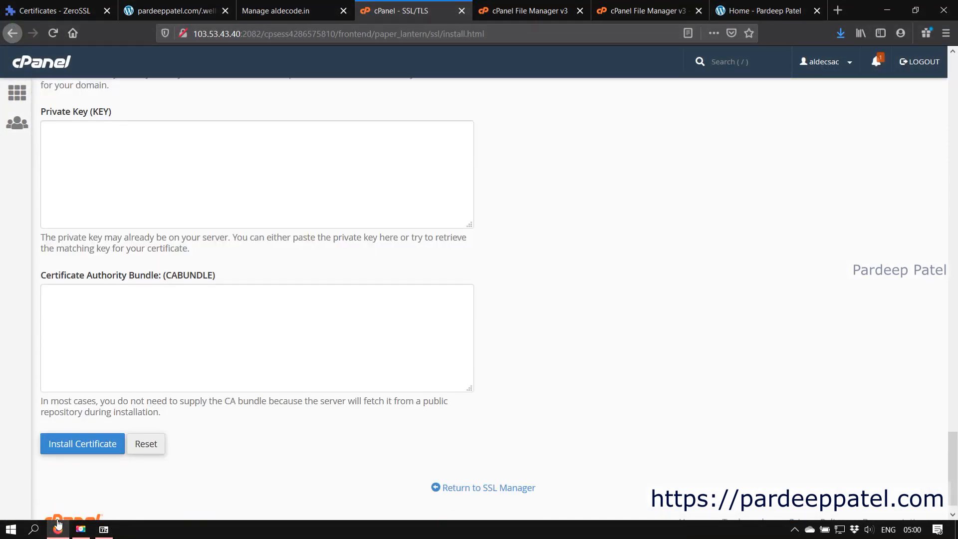
left_click(57, 530)
double_click(31, 114)
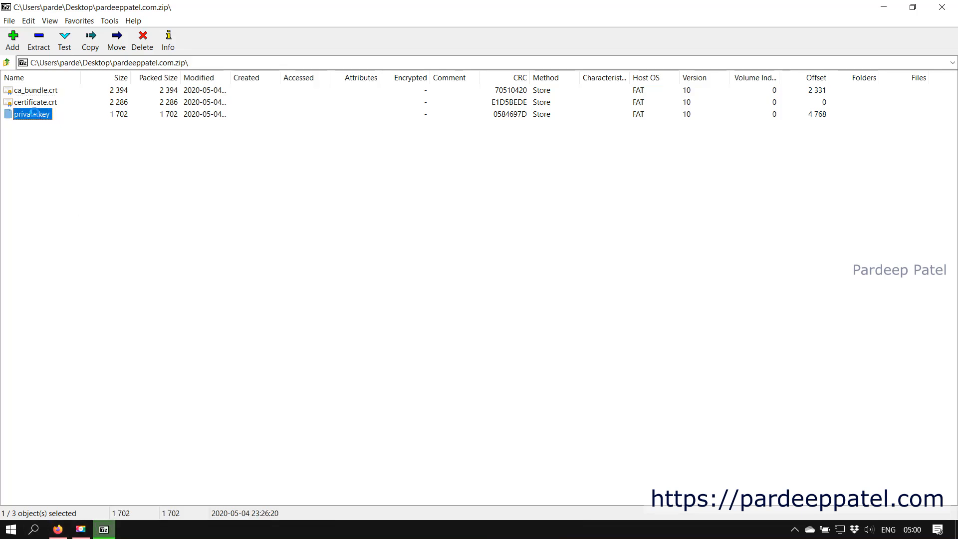
left_click(637, 212)
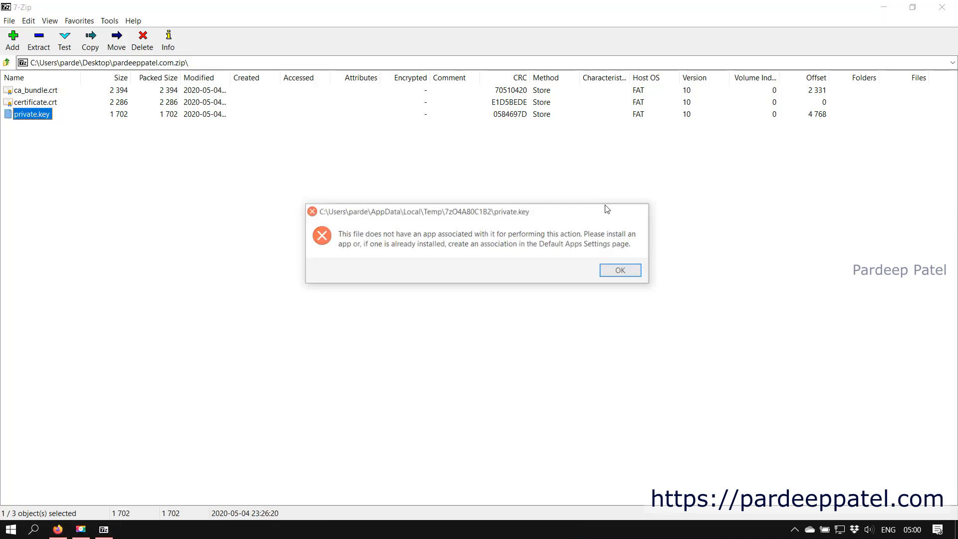
left_click(547, 310)
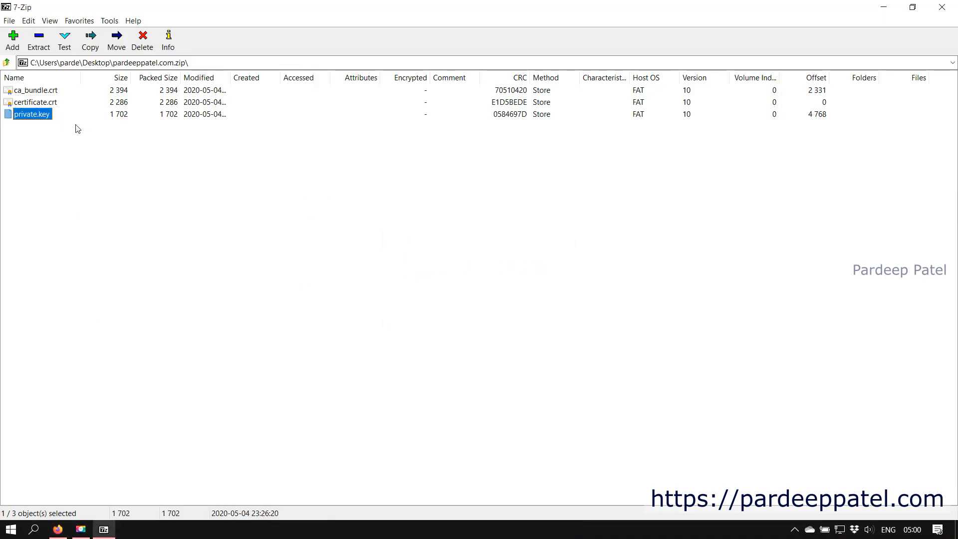
Step: Open private.key from the certificate zip in 7-Zip with Notepad and copy its entire text
right_click(28, 119)
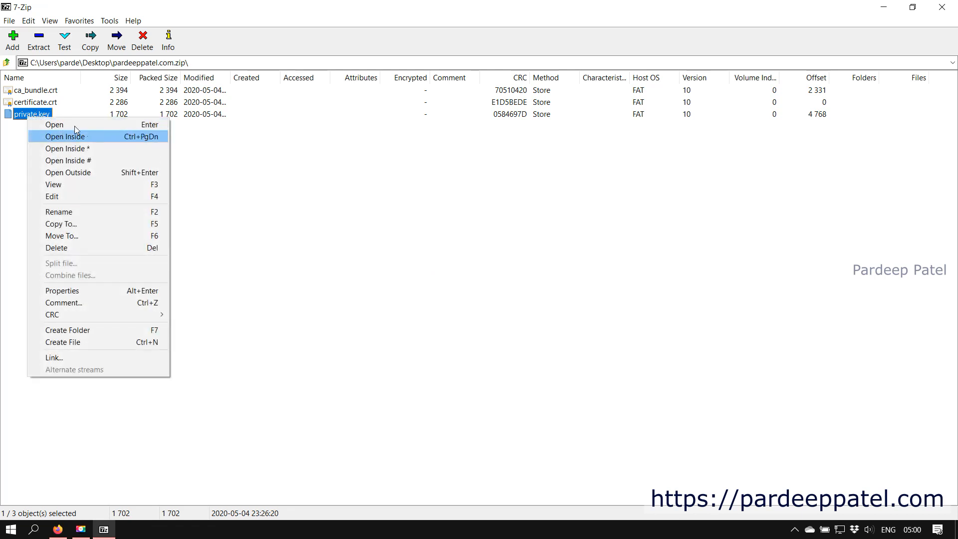
left_click(2, 150)
left_click_drag(22, 171, 21, 126)
right_click(29, 119)
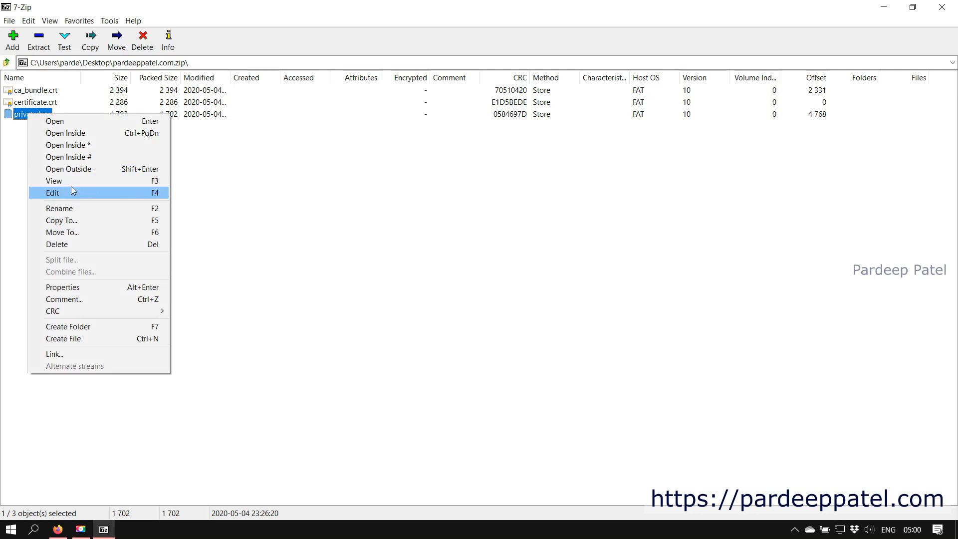
left_click(71, 186)
triple_click(249, 284)
left_click(249, 284)
left_click_drag(270, 437, 119, 148)
right_click(166, 183)
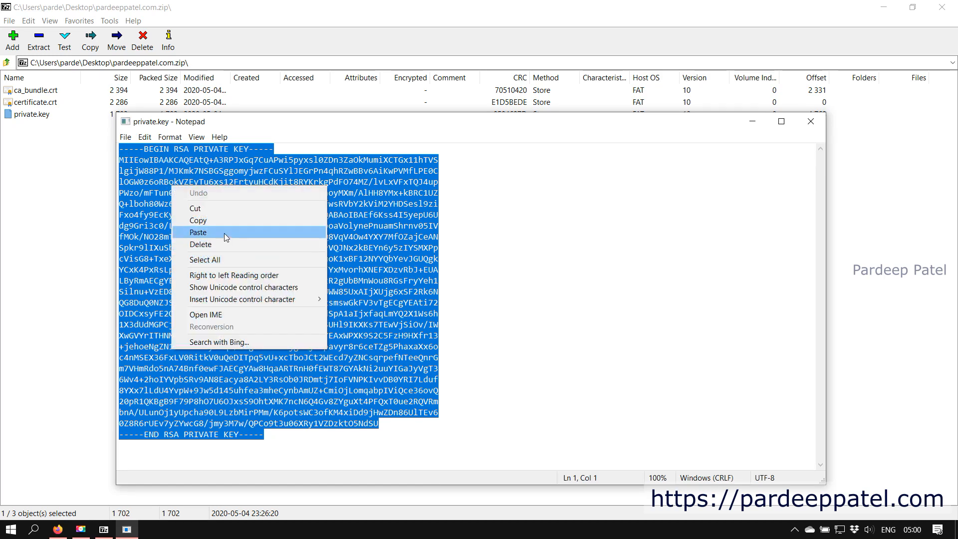
left_click(218, 220)
Step: Switch to cPanel, paste the copied private key into the Private Key (KEY) field, and close private.key in Notepad
left_click(58, 529)
left_click(198, 355)
scroll(180, 289, "up", 3)
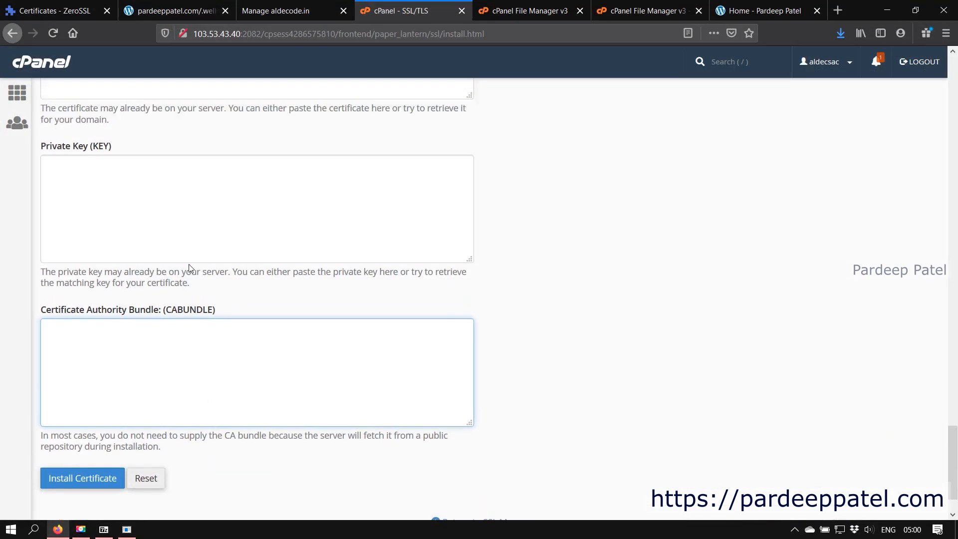
left_click(165, 306)
right_click(165, 304)
left_click(192, 349)
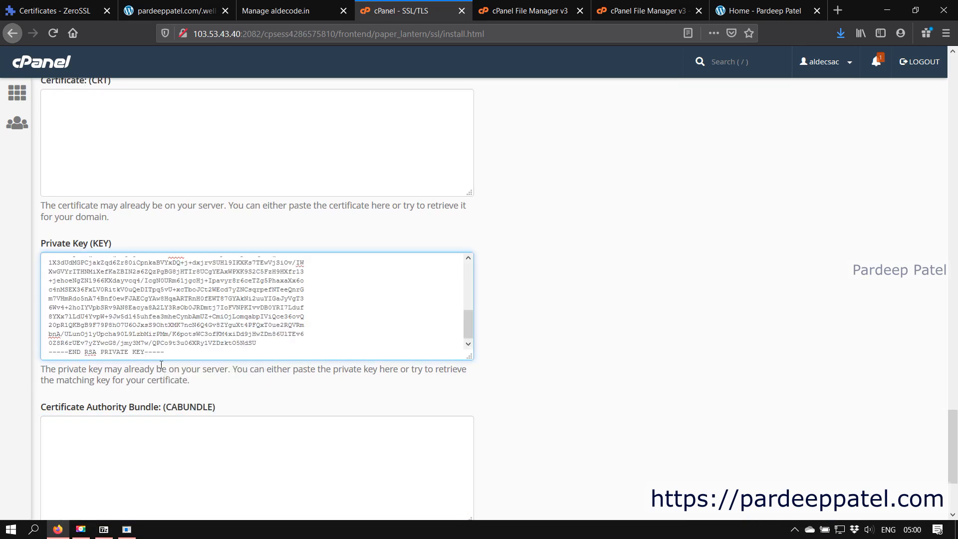
left_click(126, 530)
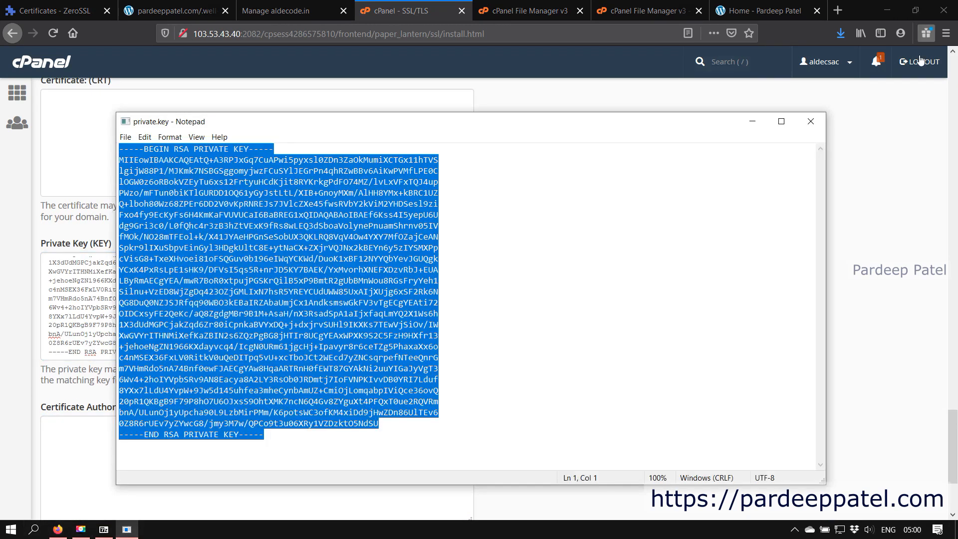
left_click(816, 117)
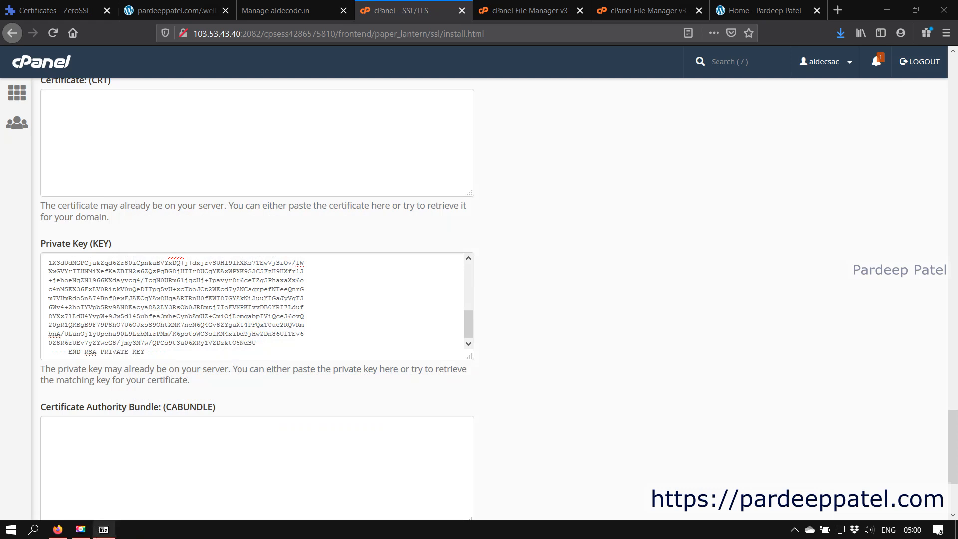
Step: Switch to 7-Zip, open certificate.crt in Notepad for editing, and copy its entire text
left_click(104, 530)
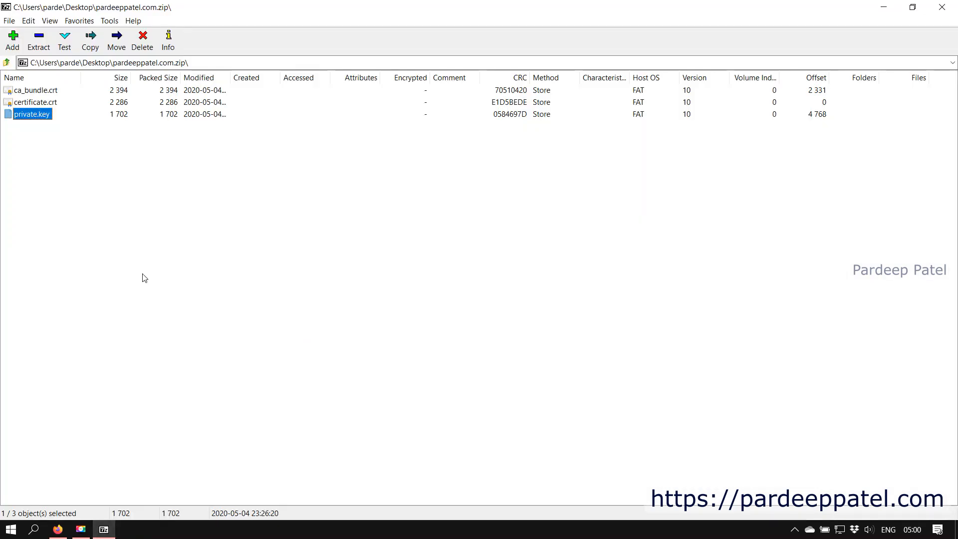
right_click(30, 100)
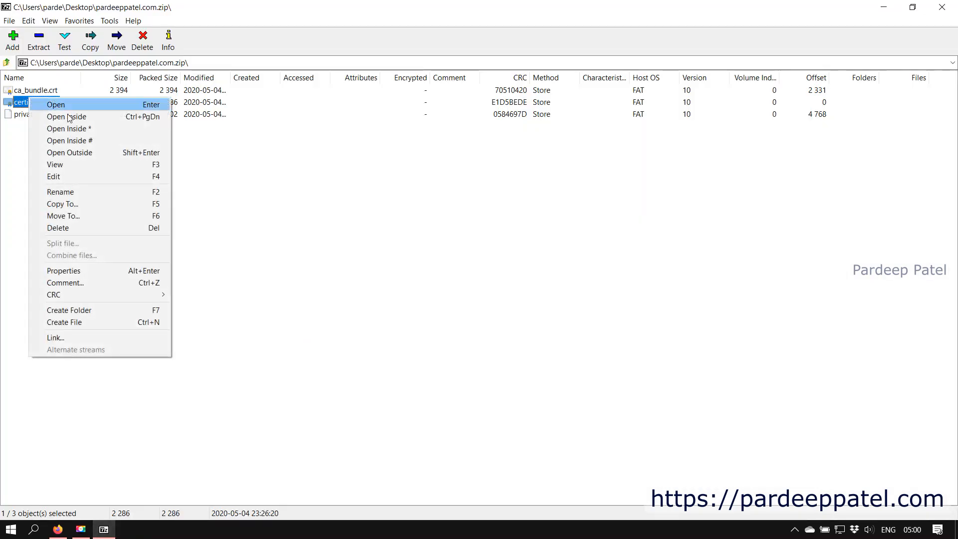
left_click(73, 175)
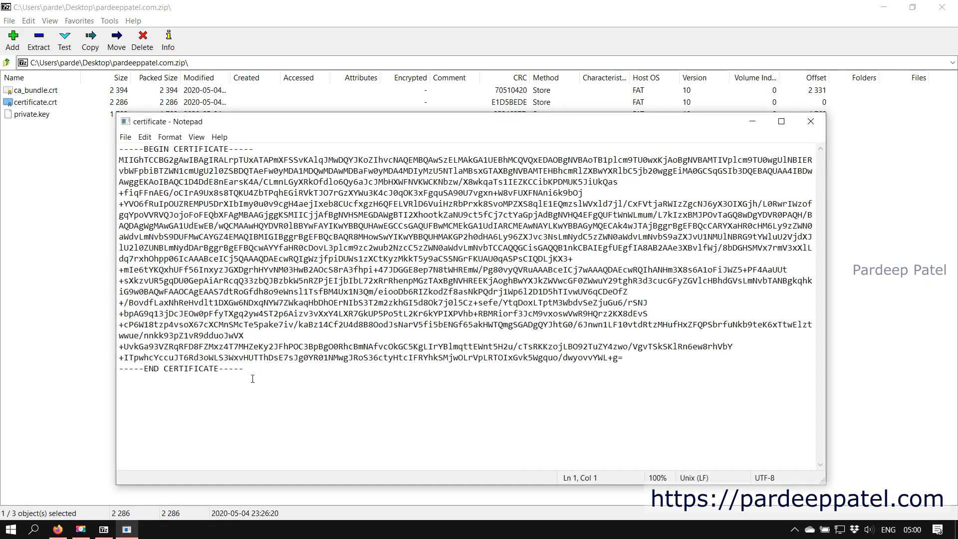
key("ctrl+a")
right_click(210, 232)
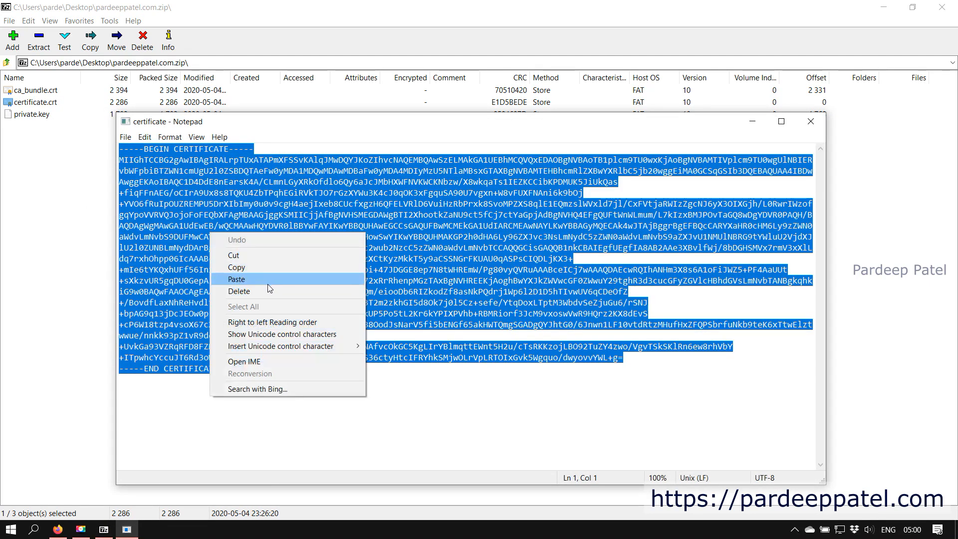
left_click(258, 269)
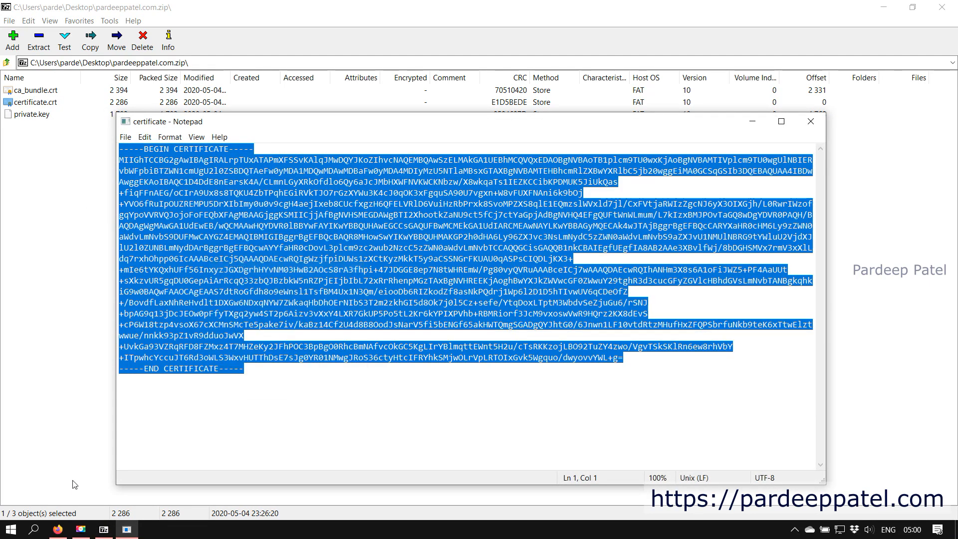
Step: Switch to cPanel, paste the copied text into the Certificate (CRT) field, and check the certificate's expiration date
left_click(58, 529)
scroll(143, 284, "up", 4)
right_click(145, 326)
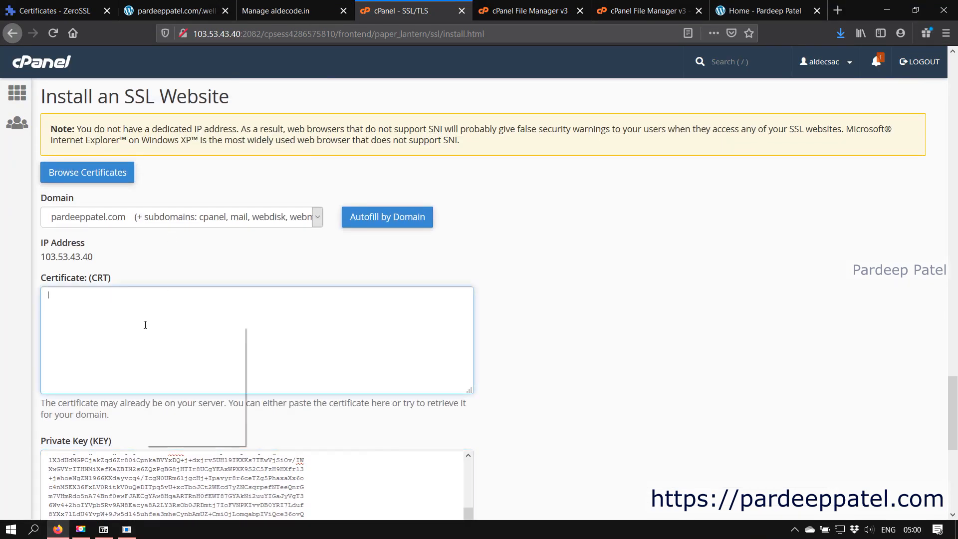
left_click(195, 372)
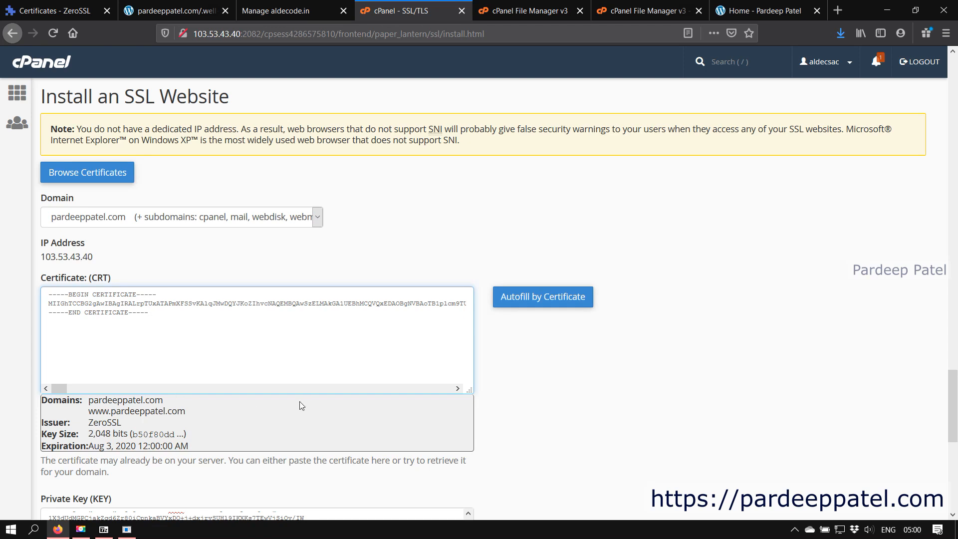
scroll(593, 410, "down", 2)
left_click_drag(93, 379, 131, 380)
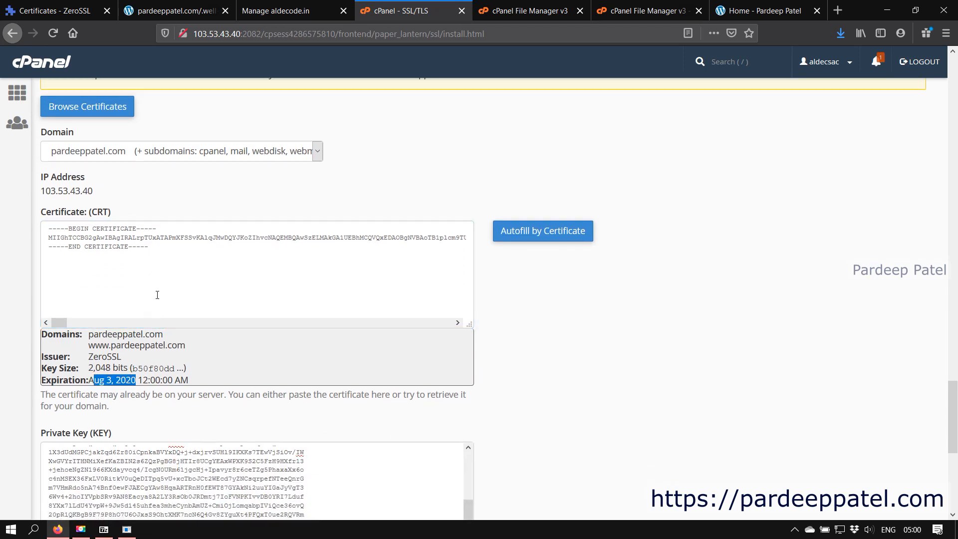
scroll(165, 284, "up", 4)
scroll(257, 371, "down", 4)
Step: Close certificate.crt in Notepad, open ca_bundle.crt from 7-Zip for editing, copy its entire text, and close it
left_click(127, 529)
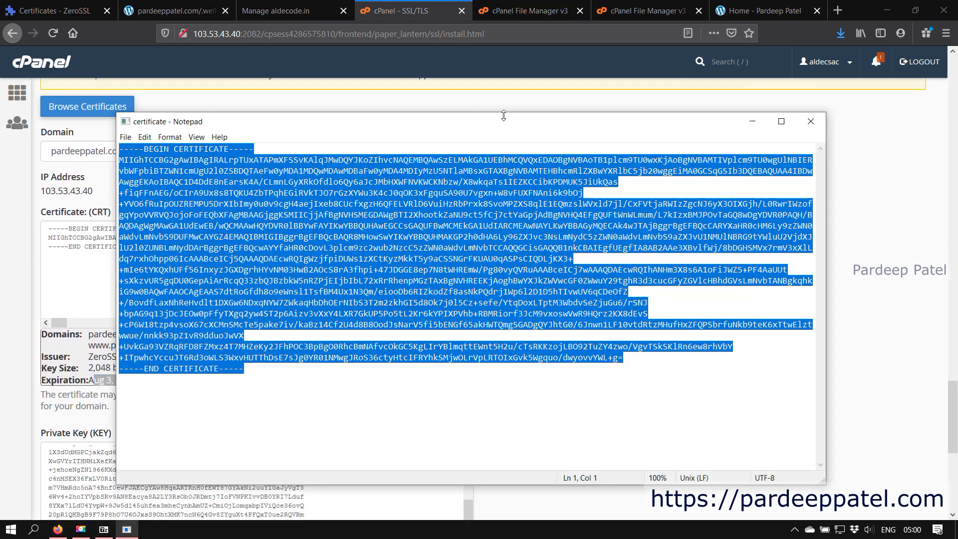
left_click(811, 121)
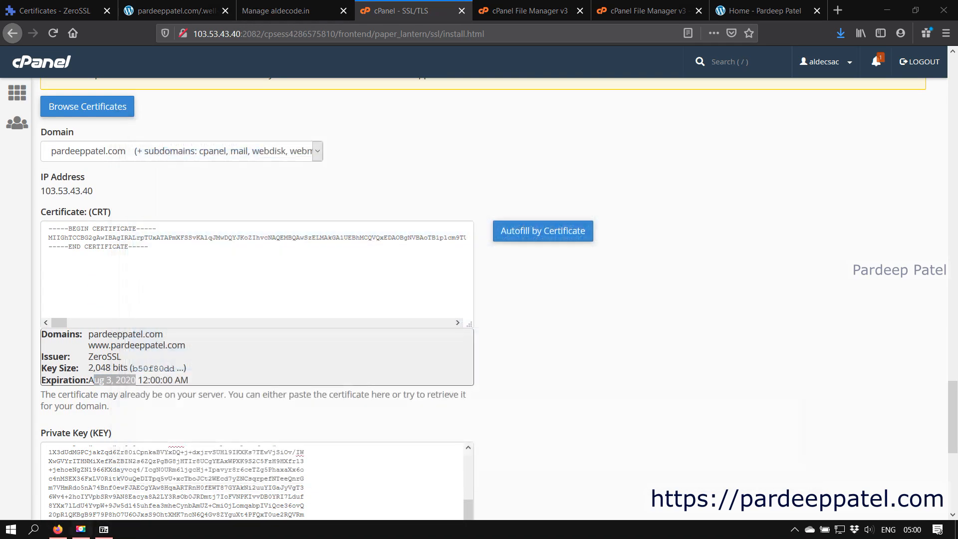
left_click(104, 529)
right_click(48, 90)
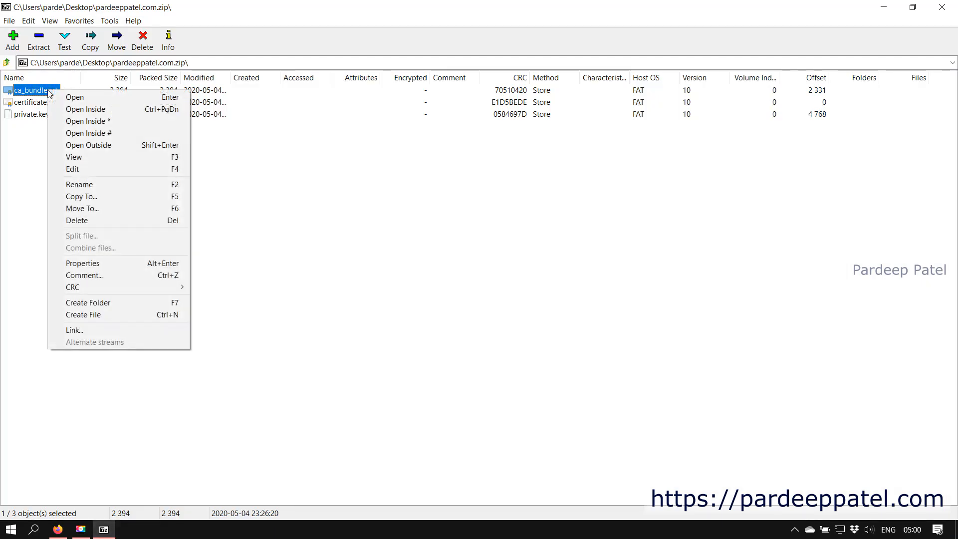
left_click(85, 169)
left_click_drag(246, 383, 74, 123)
right_click(167, 198)
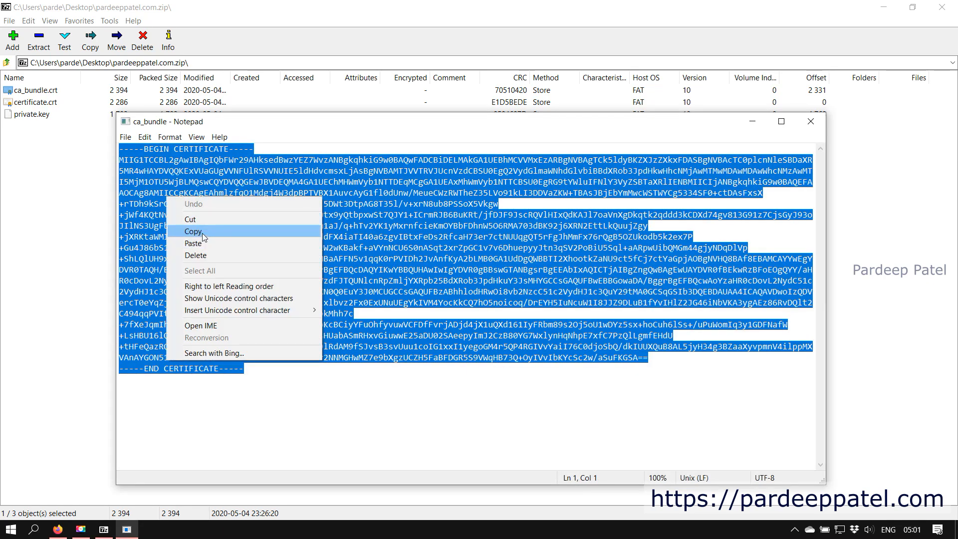
left_click(201, 232)
left_click(811, 121)
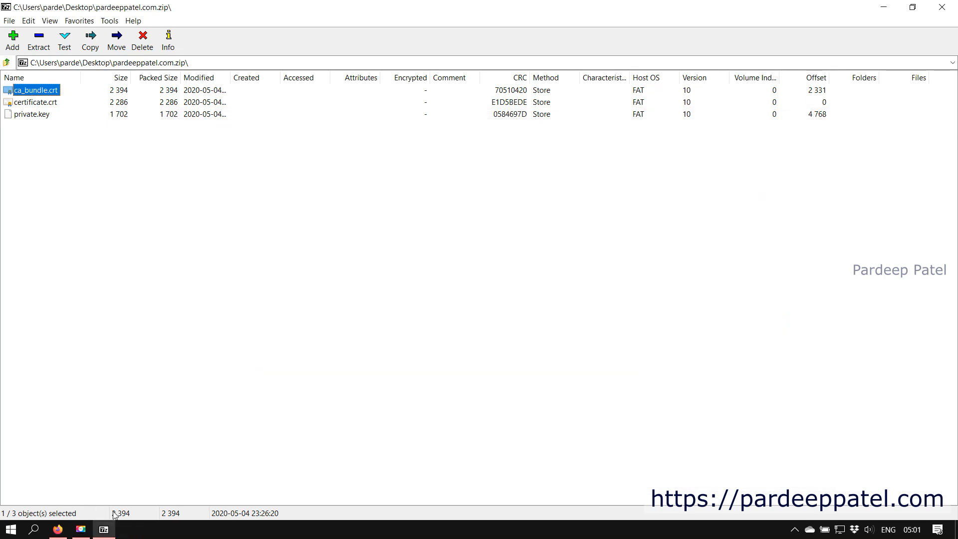
Step: Switch to cPanel and paste the copied text into the Certificate Authority Bundle (CABUNDLE) field
left_click(58, 529)
scroll(199, 325, "down", 7)
right_click(188, 310)
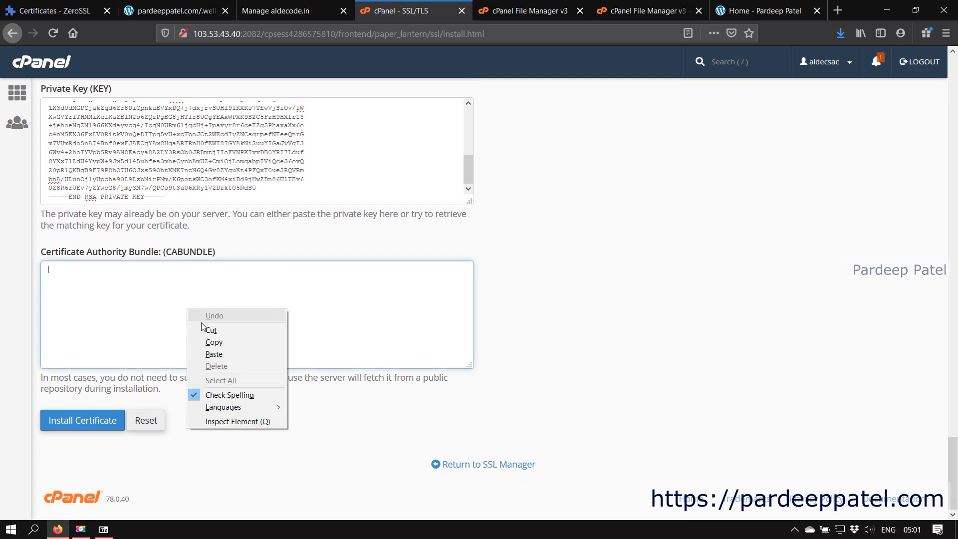
left_click(227, 356)
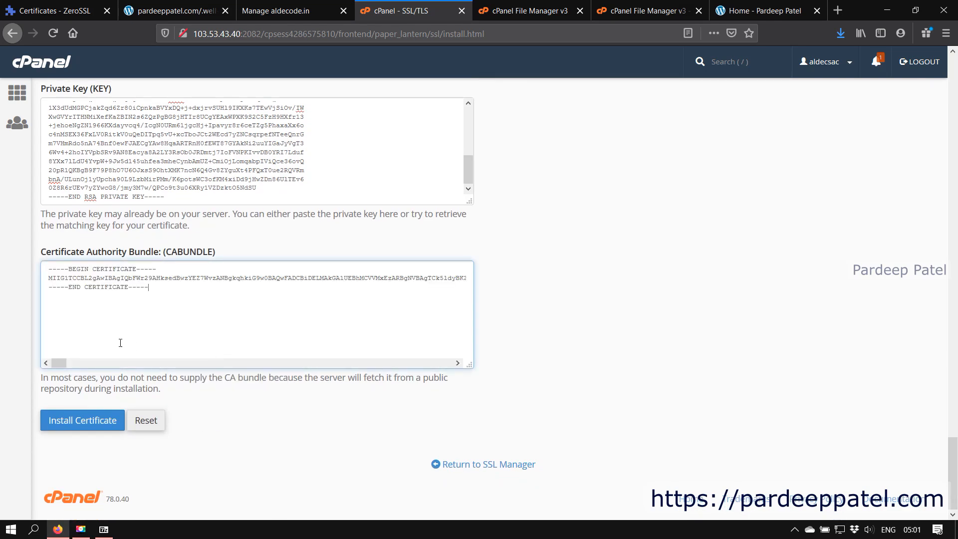
Step: Install the certificate on the domain, review the installation summary, and acknowledge it
left_click(71, 420)
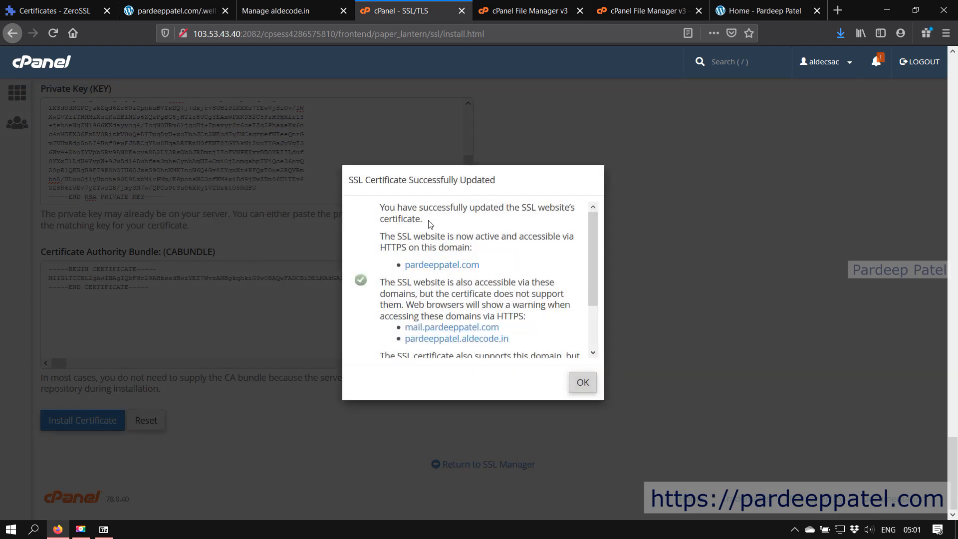
scroll(469, 306, "down", 2)
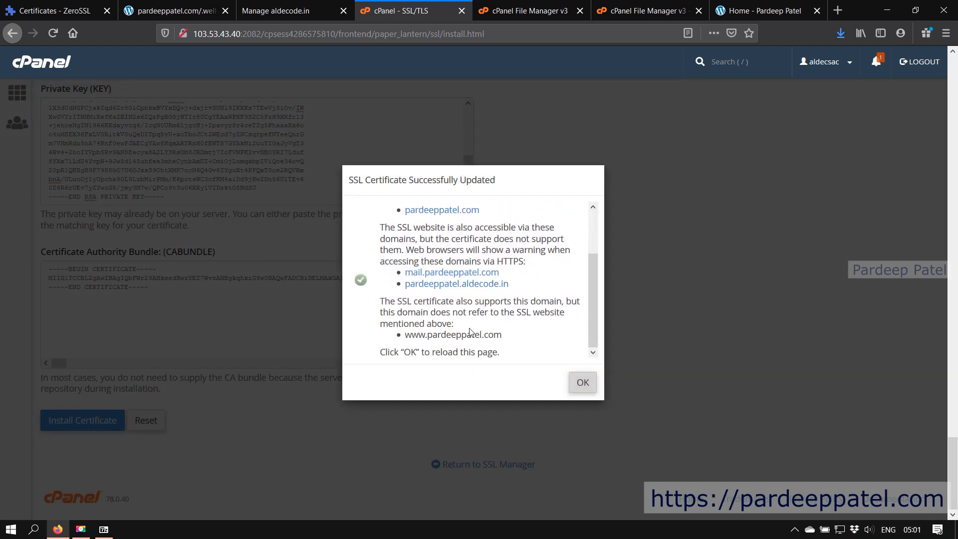
left_click(581, 382)
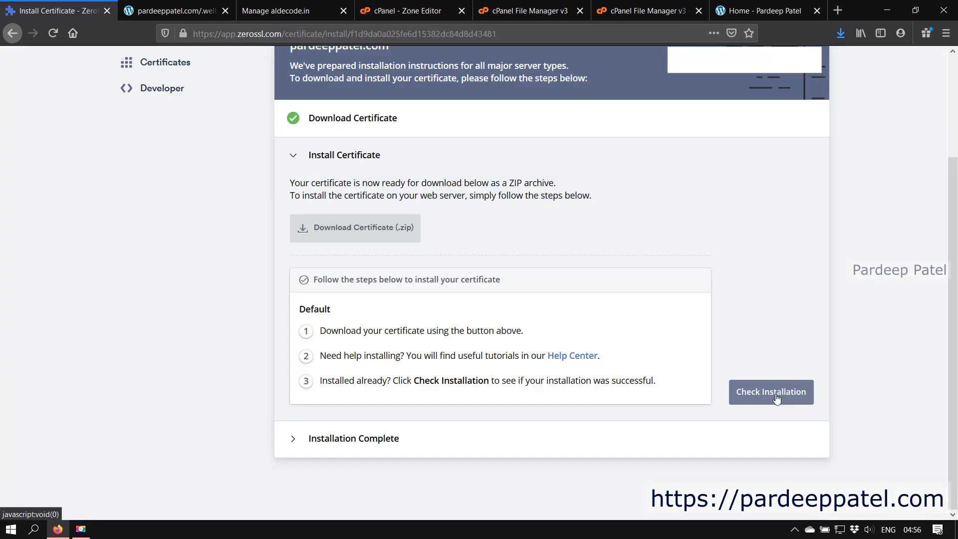
Step: Run ZeroSSL's installation check for the certificate and view the 90-day certificate usage on the dashboard
left_click(776, 397)
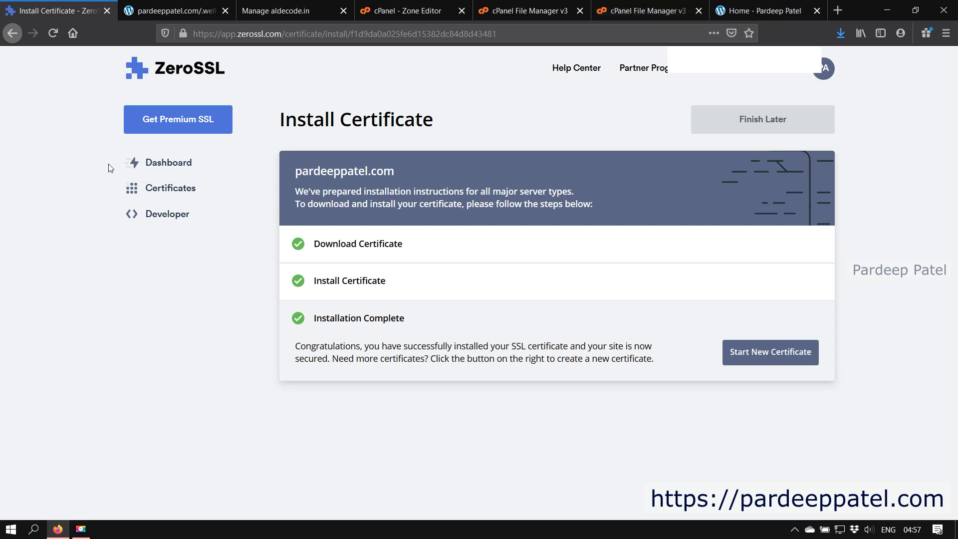
left_click(149, 169)
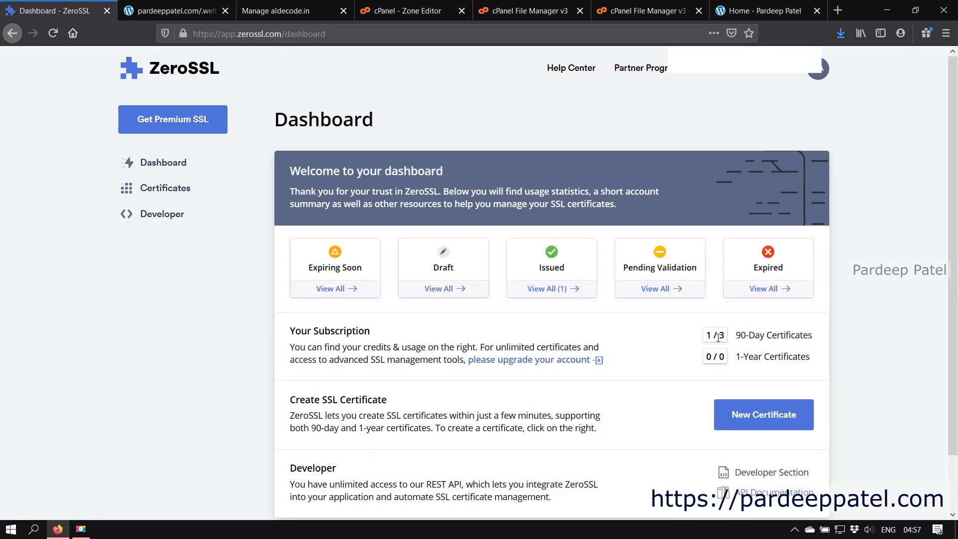
left_click_drag(711, 335, 766, 335)
Step: Examine the issued certificate's install page, then the Pending Validation, Expired, Expiring Soon and Issued certificate lists in ZeroSSL
left_click(547, 292)
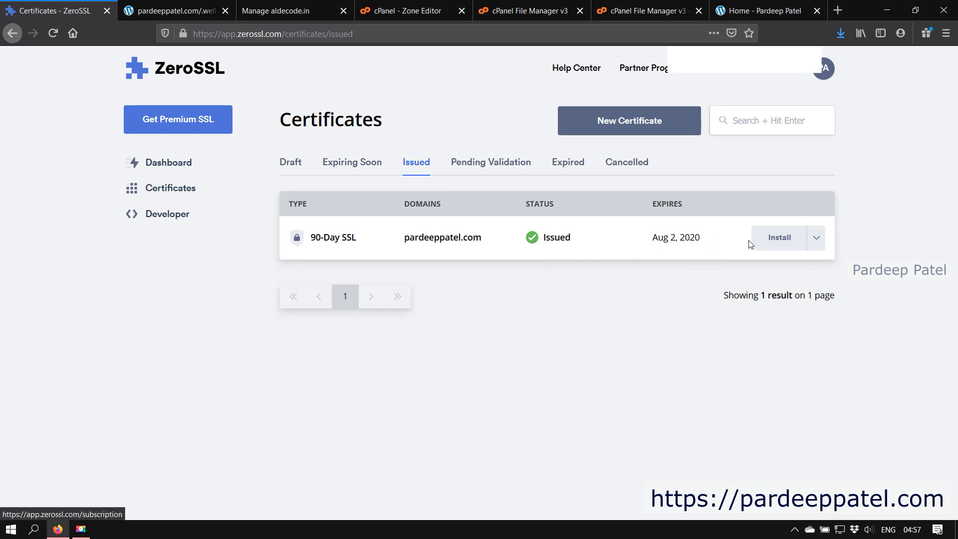
left_click(786, 239)
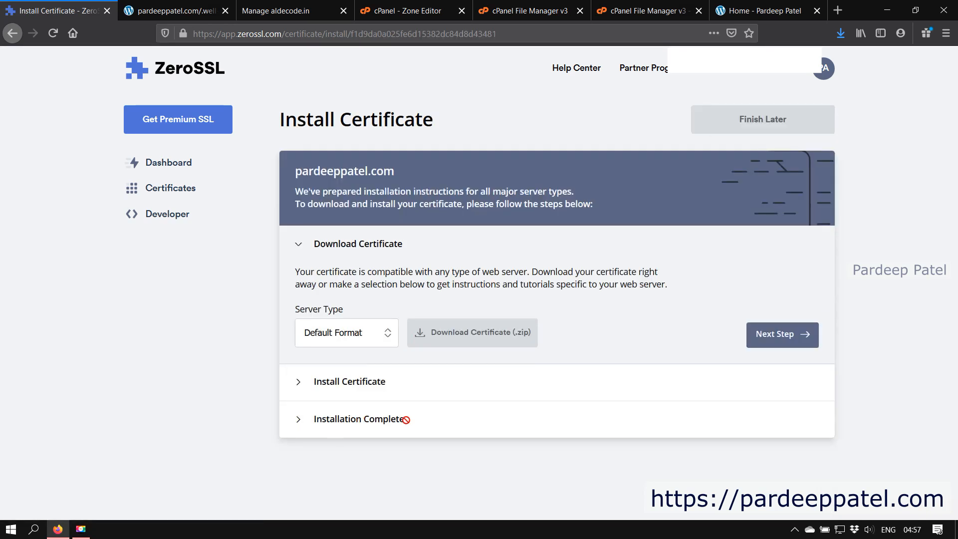
key("alt+Left")
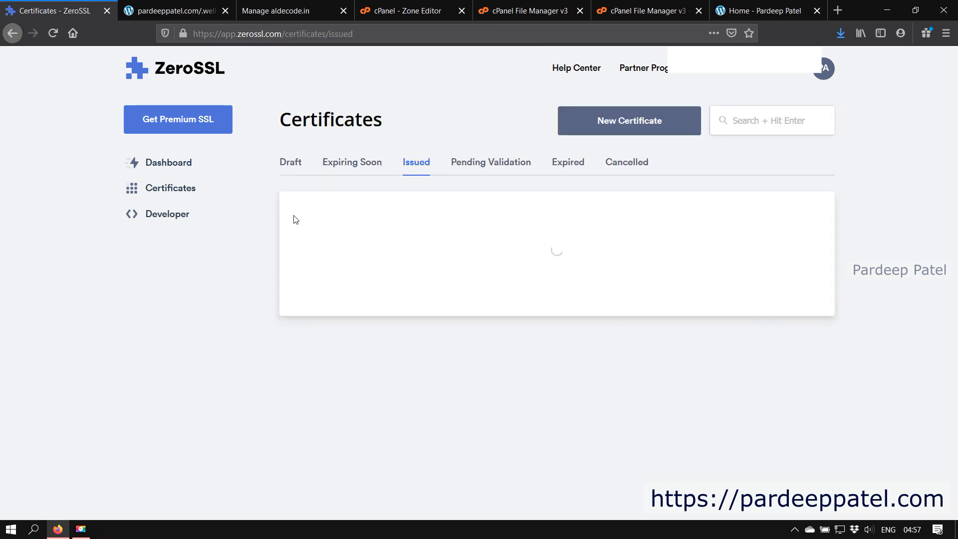
left_click(494, 165)
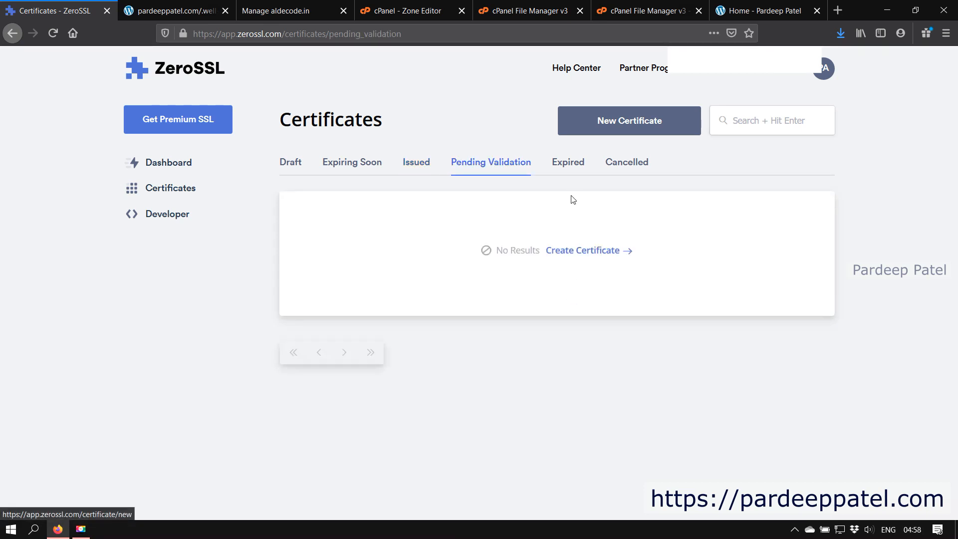
left_click(578, 166)
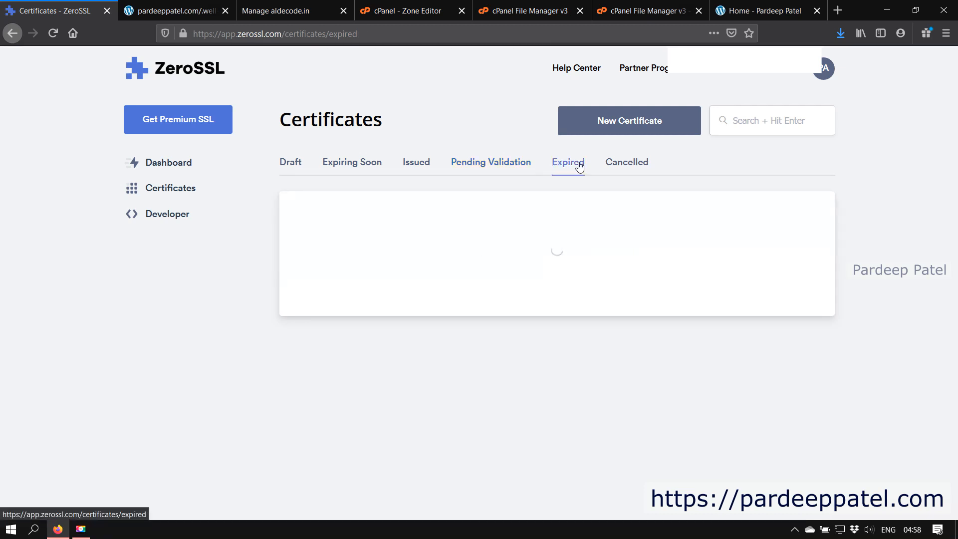
left_click(364, 165)
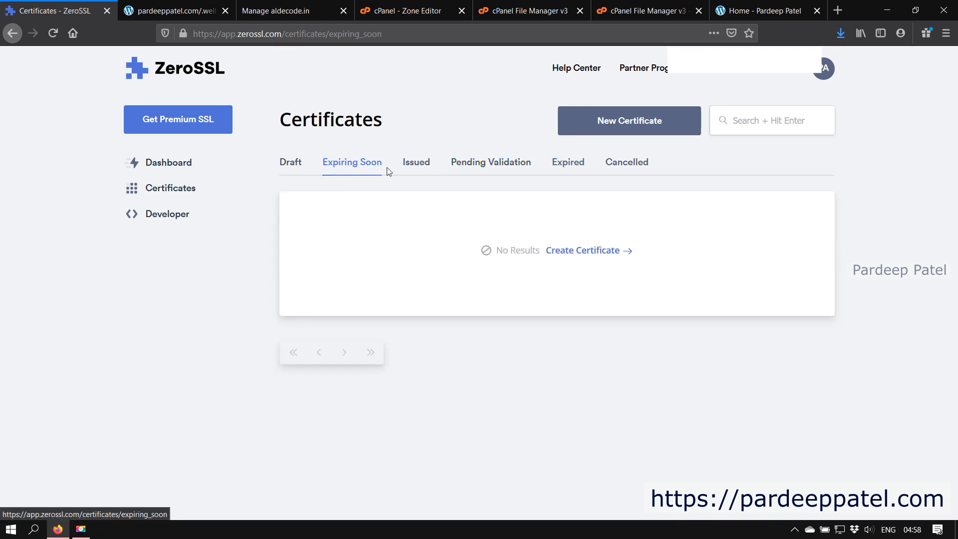
left_click(417, 162)
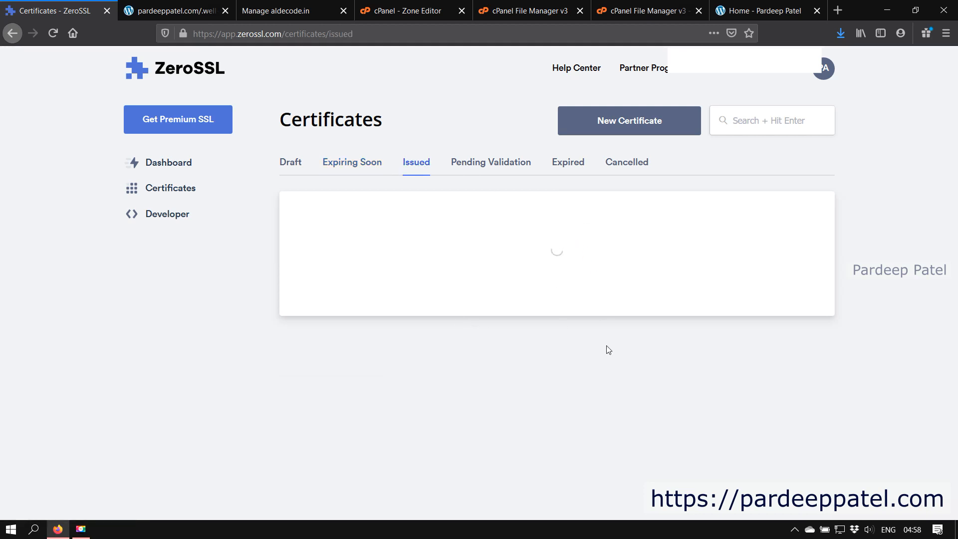
left_click(170, 194)
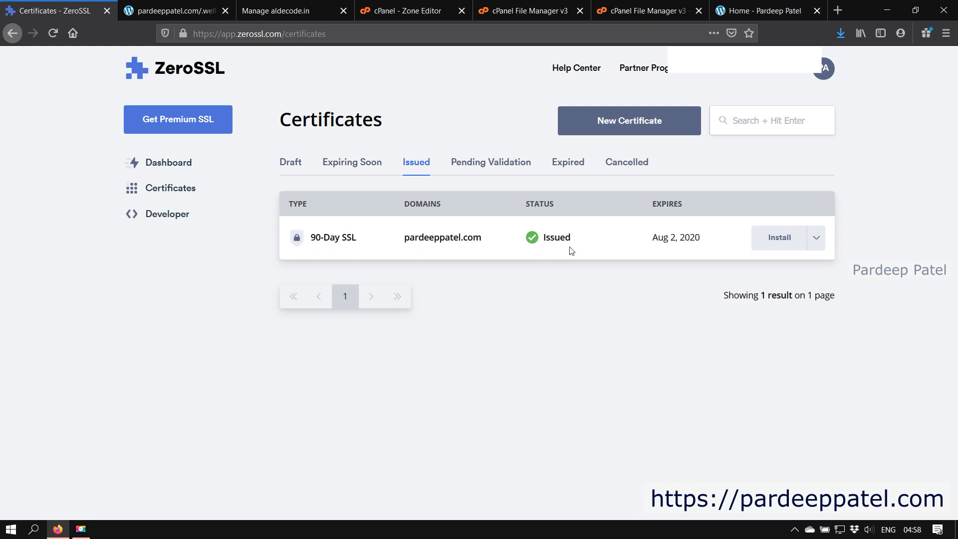
Step: Copy the hash of the issued 90-day certificate and return to ZeroSSL's Issued certificates list
left_click(818, 242)
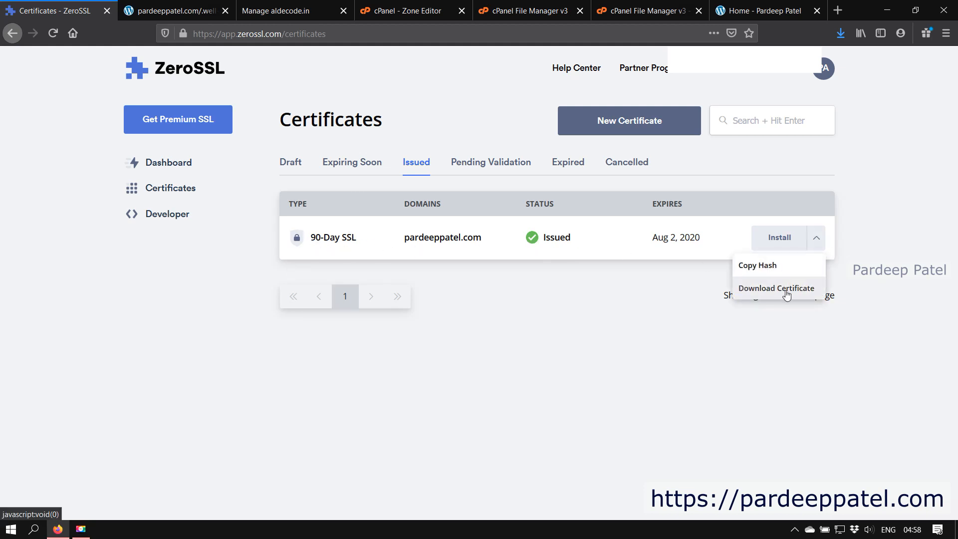
left_click(777, 265)
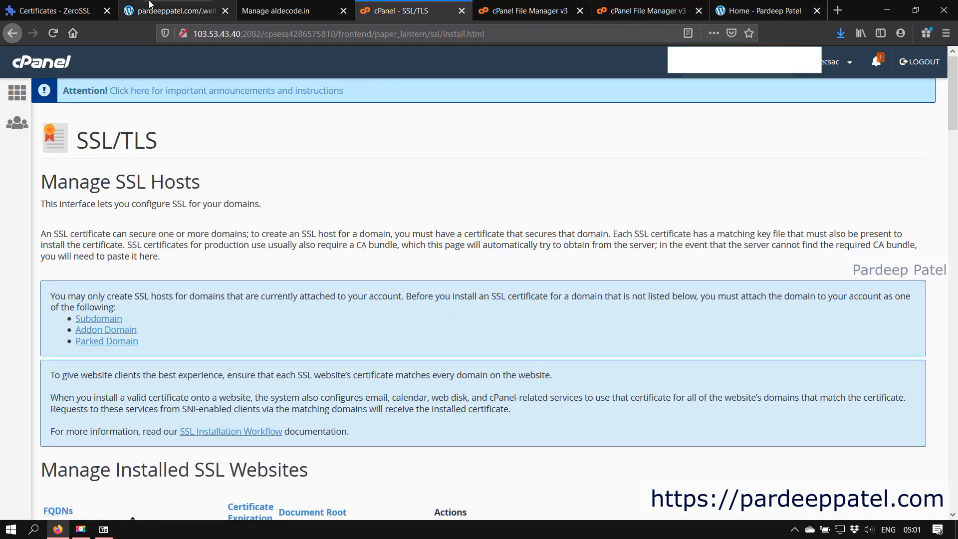
left_click(53, 11)
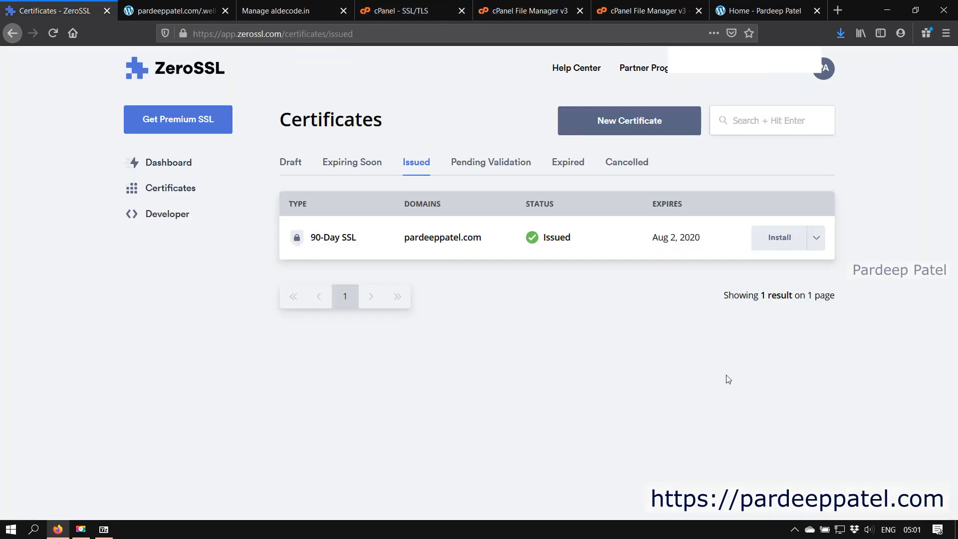